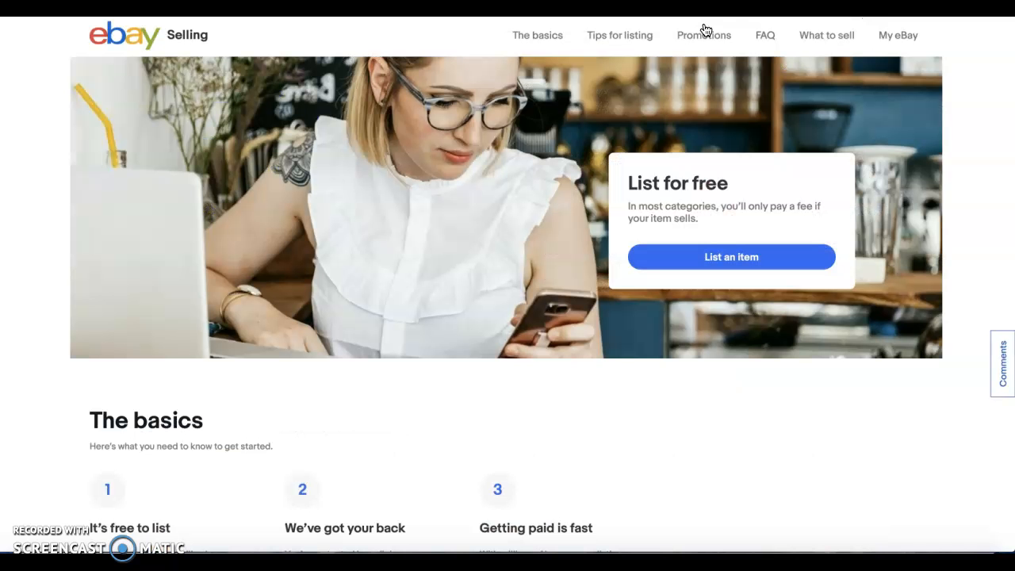
# Start a new item listing and identify the item as "Gymshark Flex High Waisted Leggings - Teal Marl/Light Grey"
pyautogui.click(702, 257)
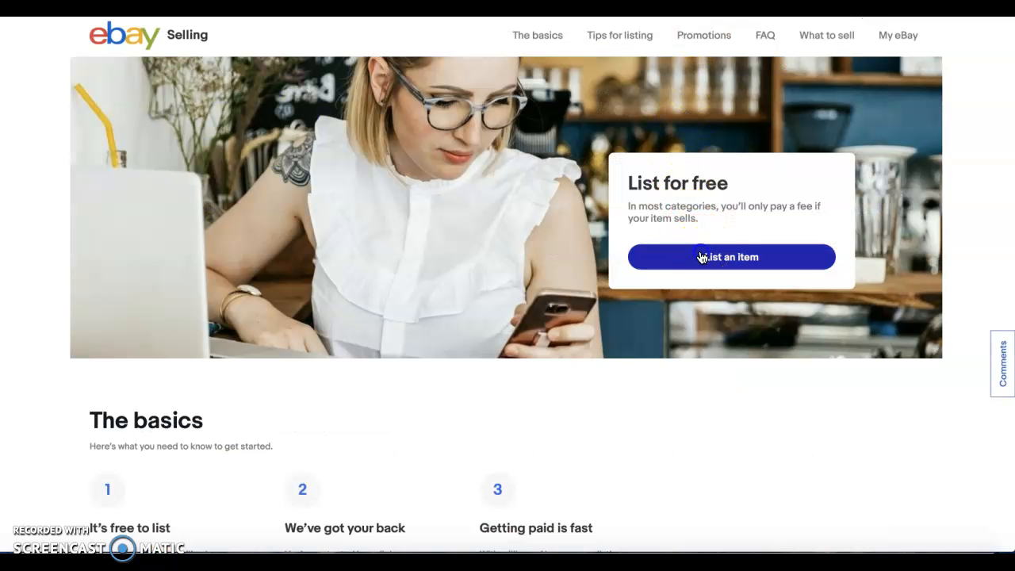
pyautogui.click(577, 119)
pyautogui.click(572, 90)
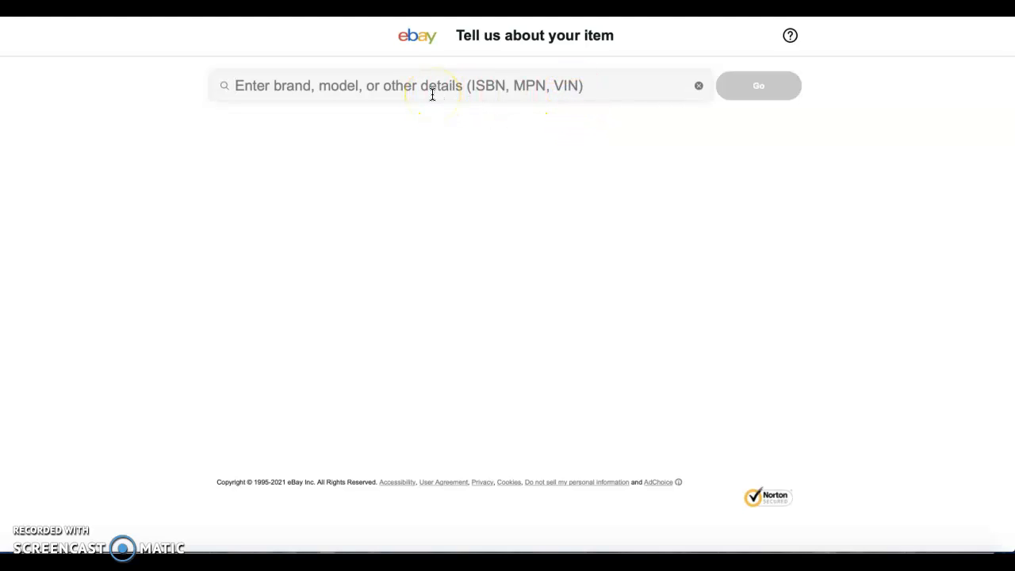
pyautogui.write('Gymshark Flex High Waisted Leggings - Teal Marl/Light Grey')
pyautogui.click(290, 85)
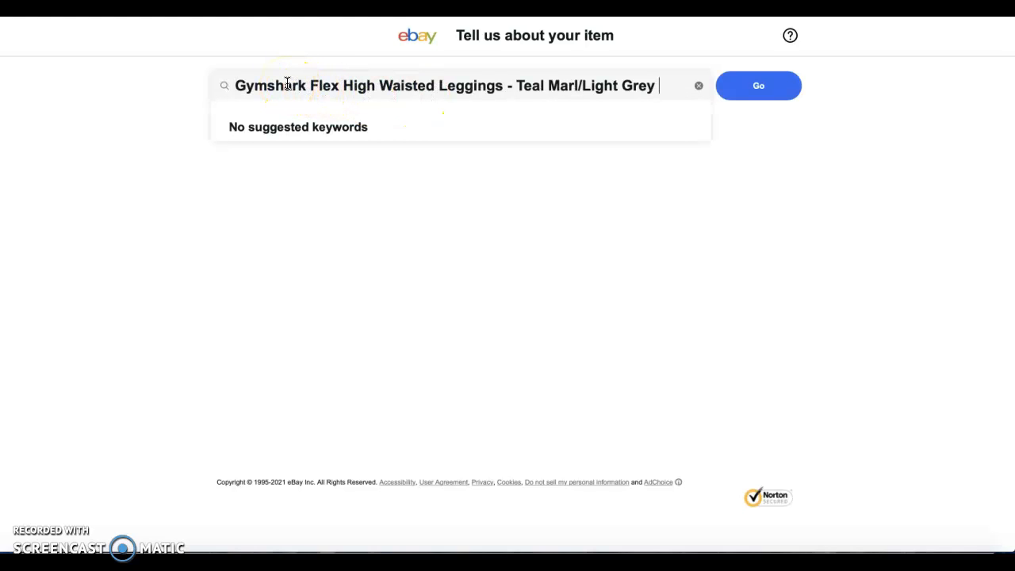
pyautogui.press('Return')
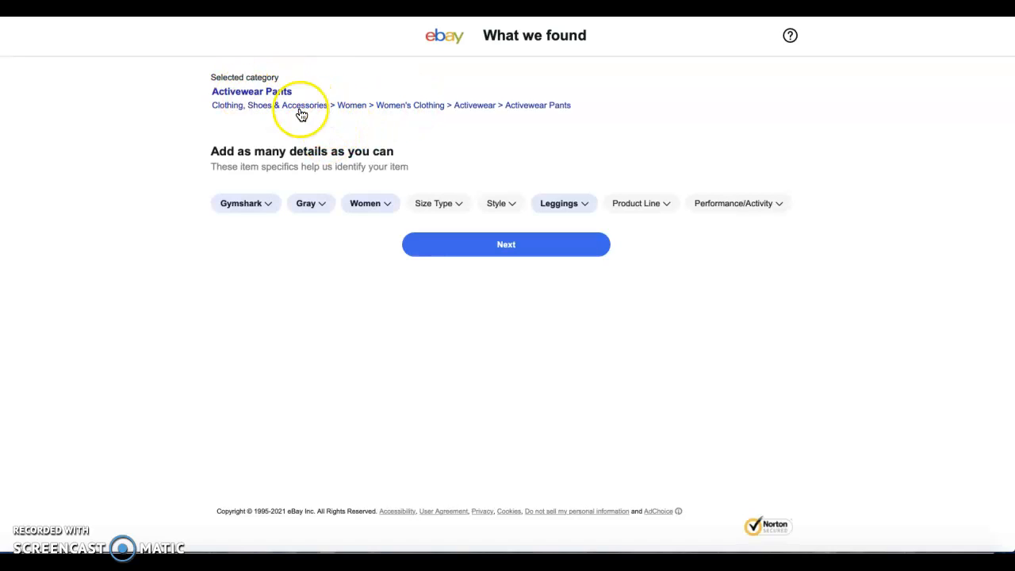
# Review the brand options, keeping Gymshark, and set the item's color to Blue
pyautogui.click(266, 207)
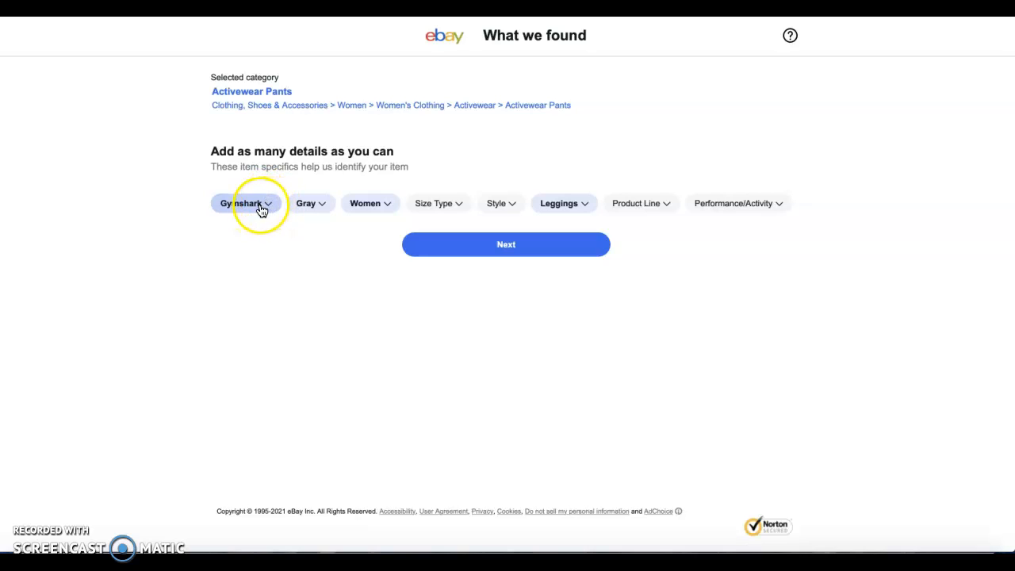
pyautogui.click(259, 210)
pyautogui.click(980, 47)
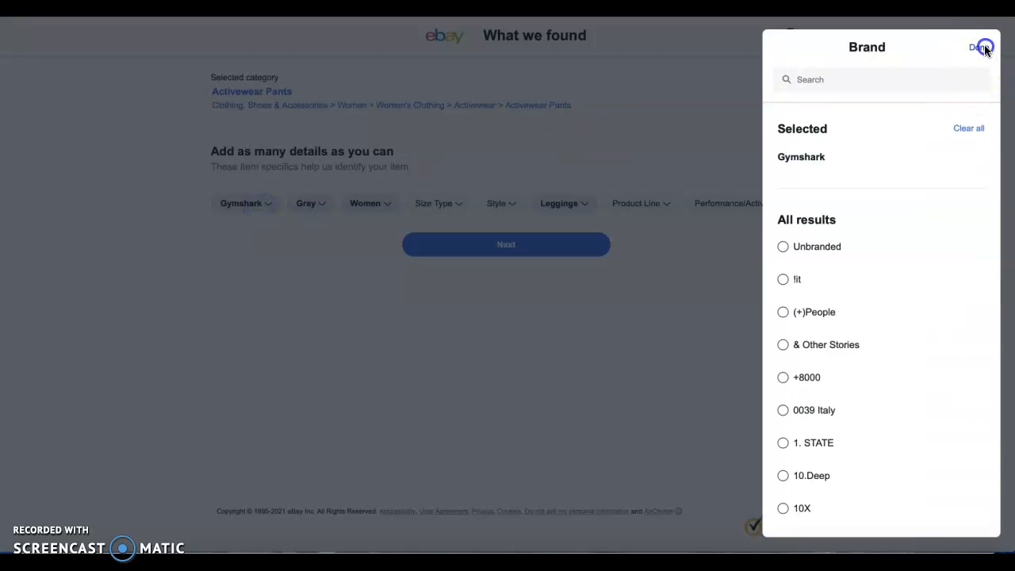
pyautogui.click(324, 203)
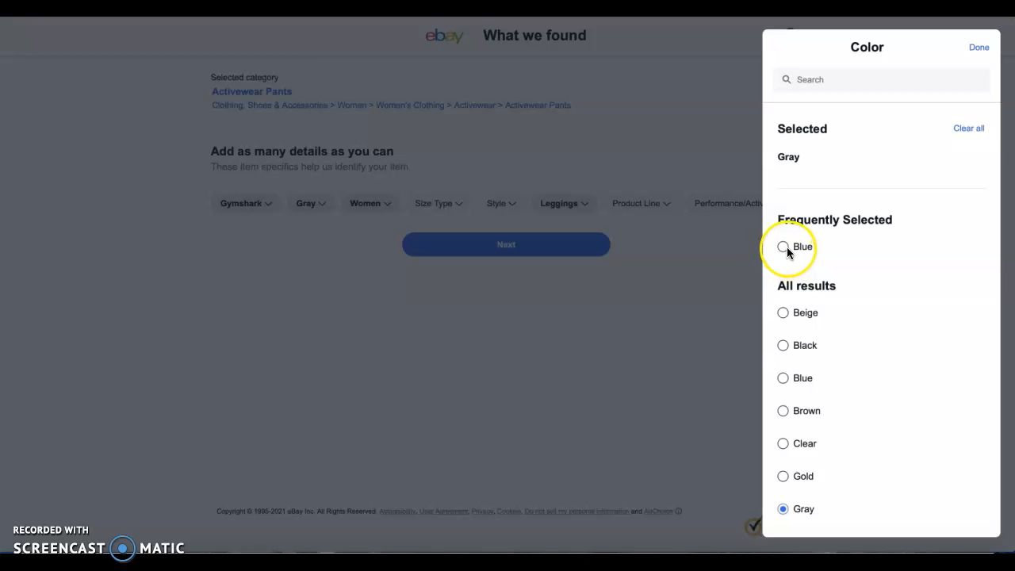
pyautogui.scroll(-3, 849, 368)
pyautogui.scroll(-5, 849, 368)
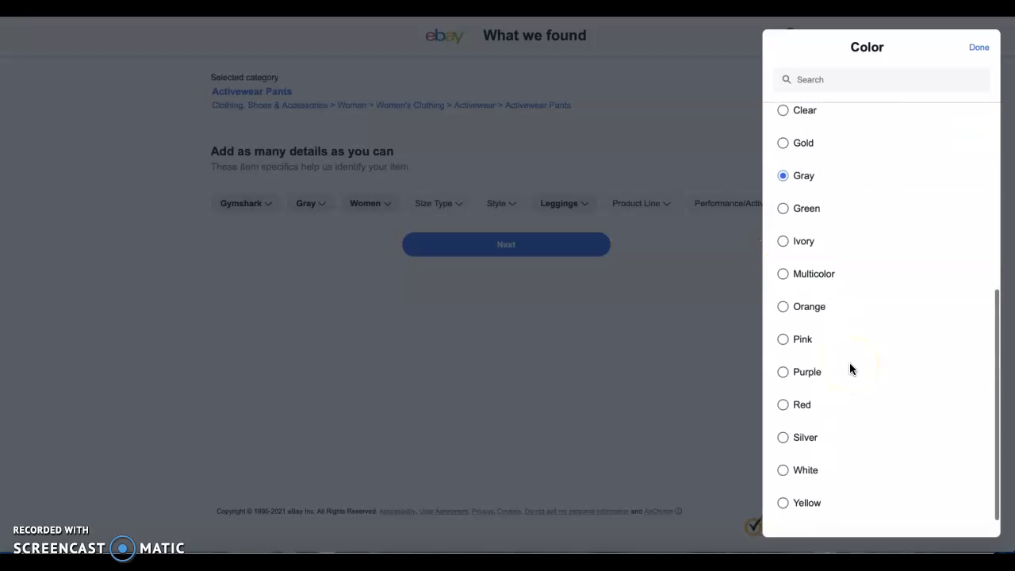
pyautogui.scroll(8, 787, 215)
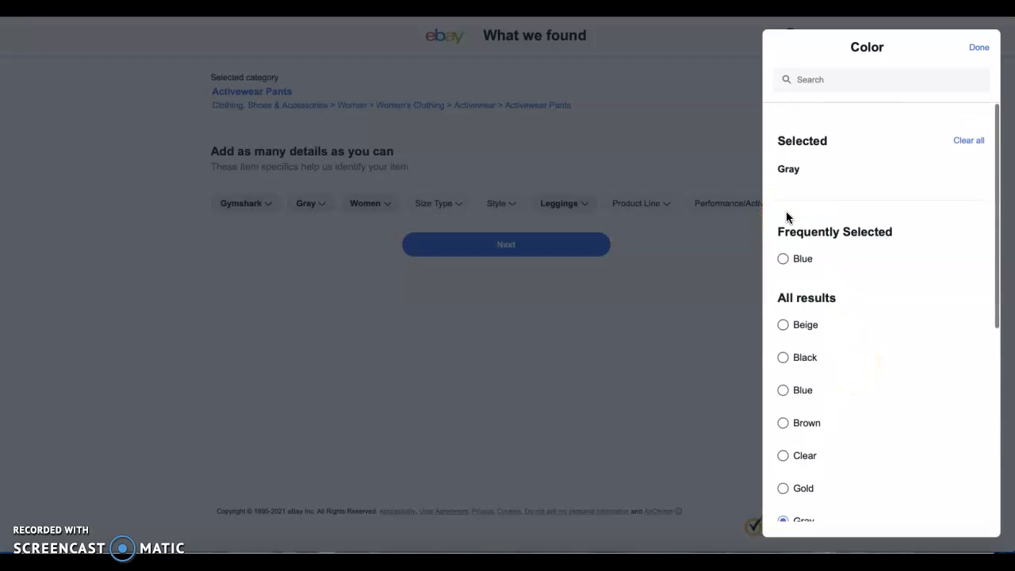
pyautogui.click(789, 243)
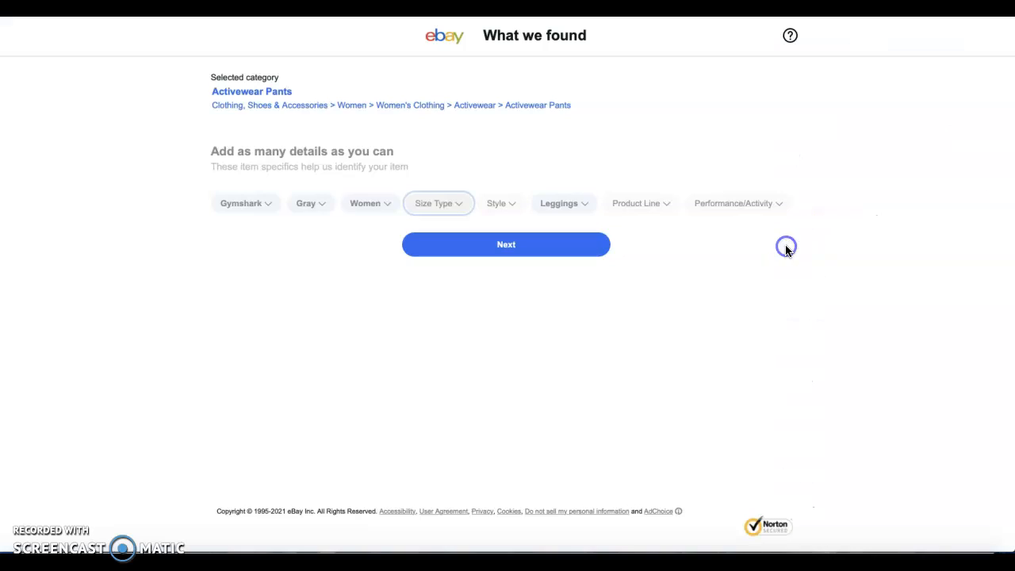
# Fill in the item's size and style details with size type Regular, size M and style Compression
pyautogui.click(439, 204)
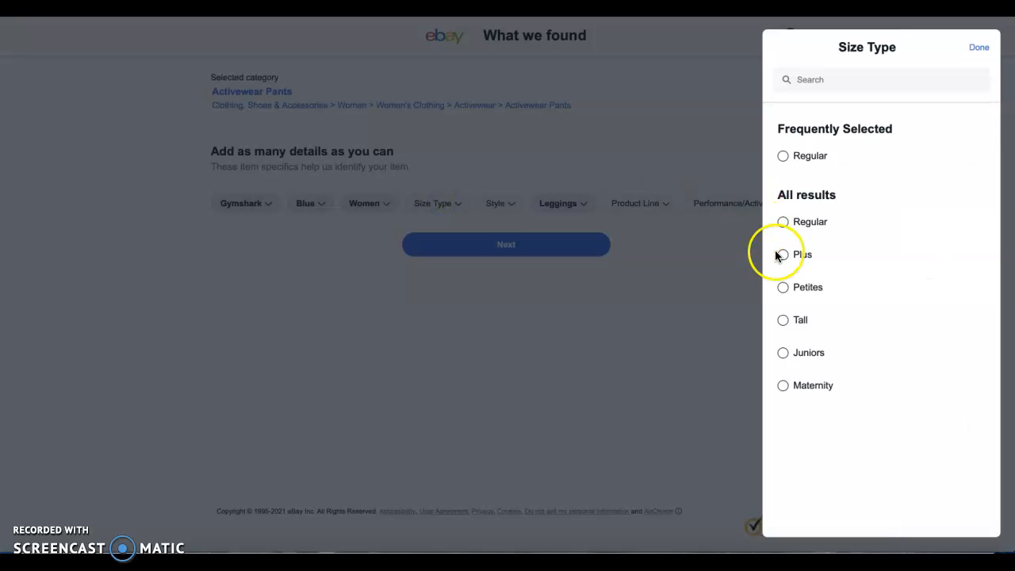
pyautogui.click(783, 155)
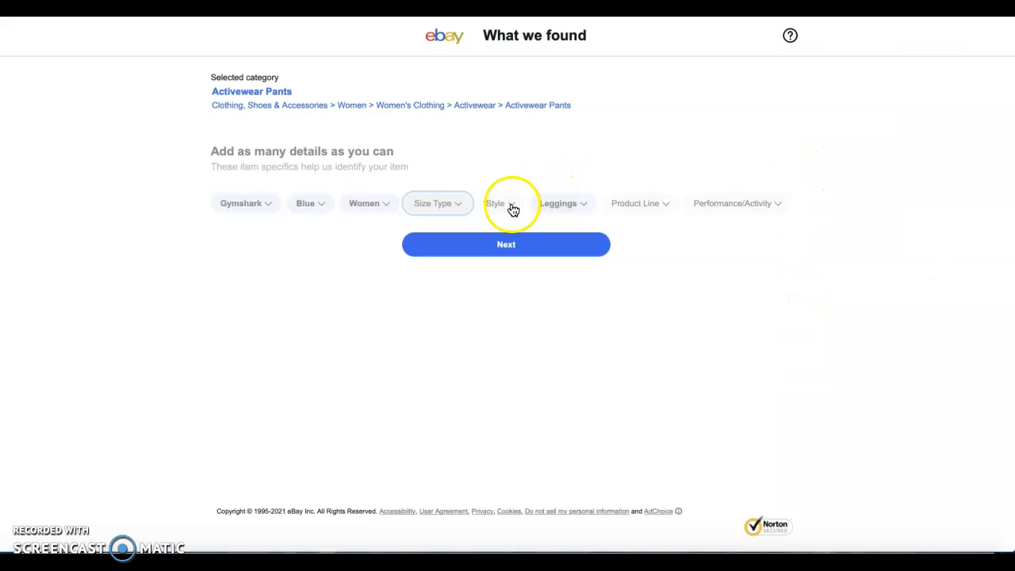
pyautogui.click(497, 208)
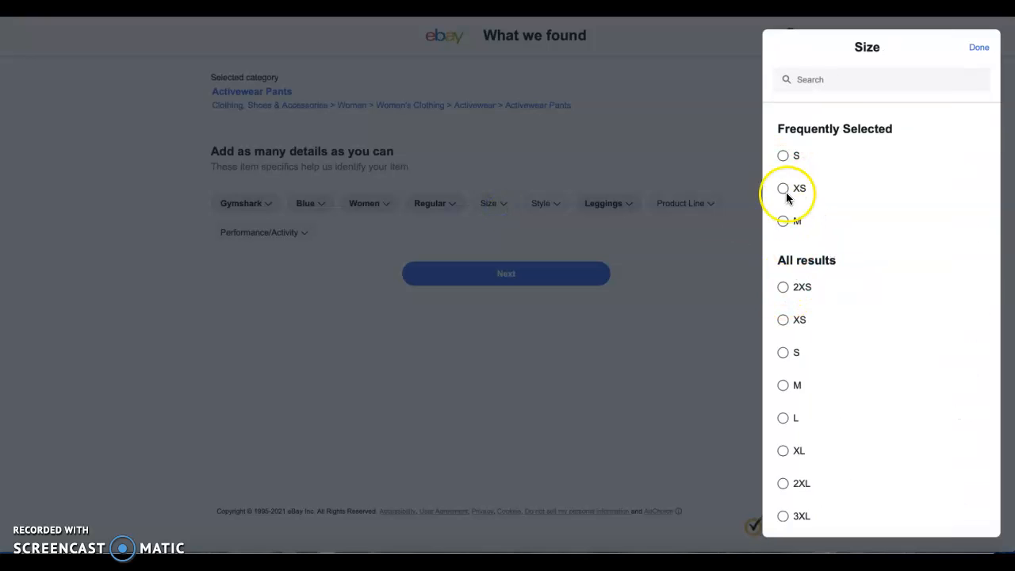
pyautogui.click(783, 223)
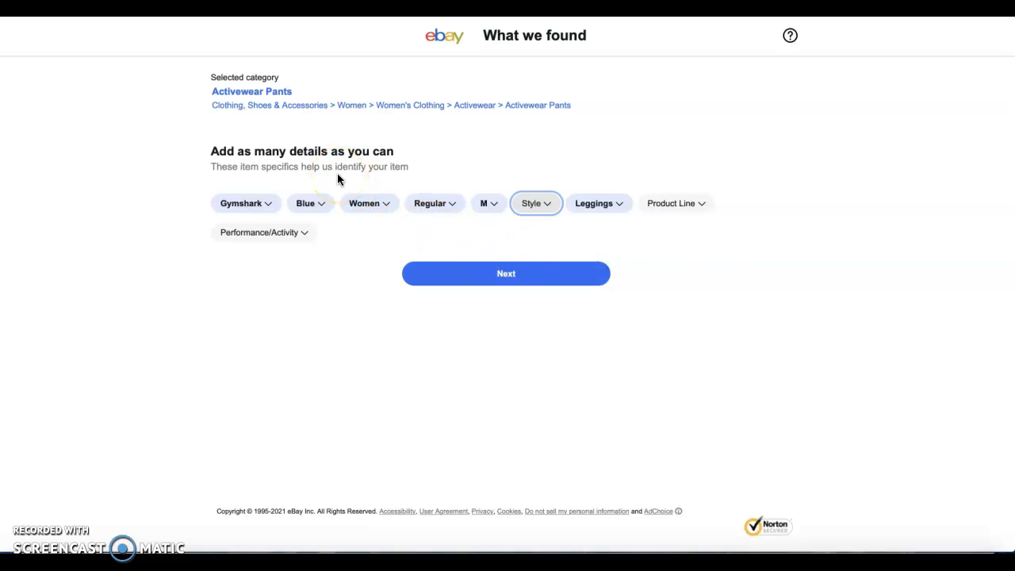
pyautogui.click(548, 208)
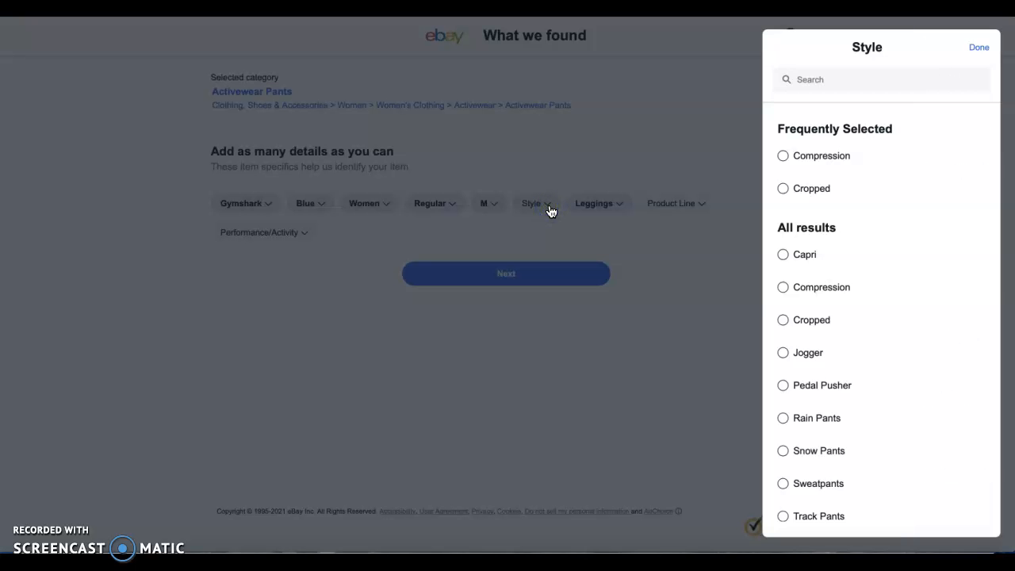
pyautogui.click(781, 155)
# Look through the available product line options for one that matches the Gymshark leggings
pyautogui.click(714, 209)
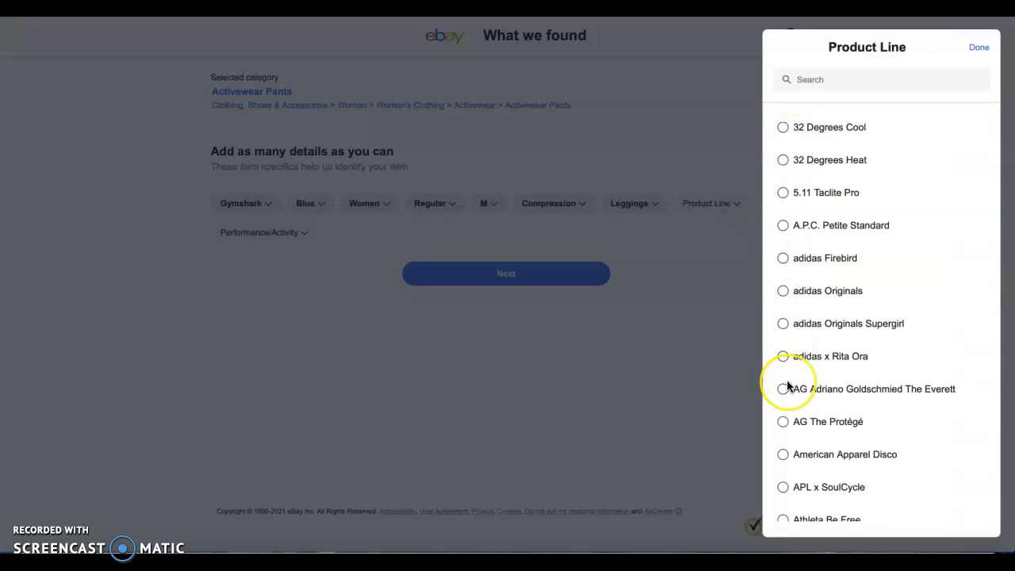
pyautogui.scroll(-15, 786, 380)
pyautogui.scroll(-10, 787, 382)
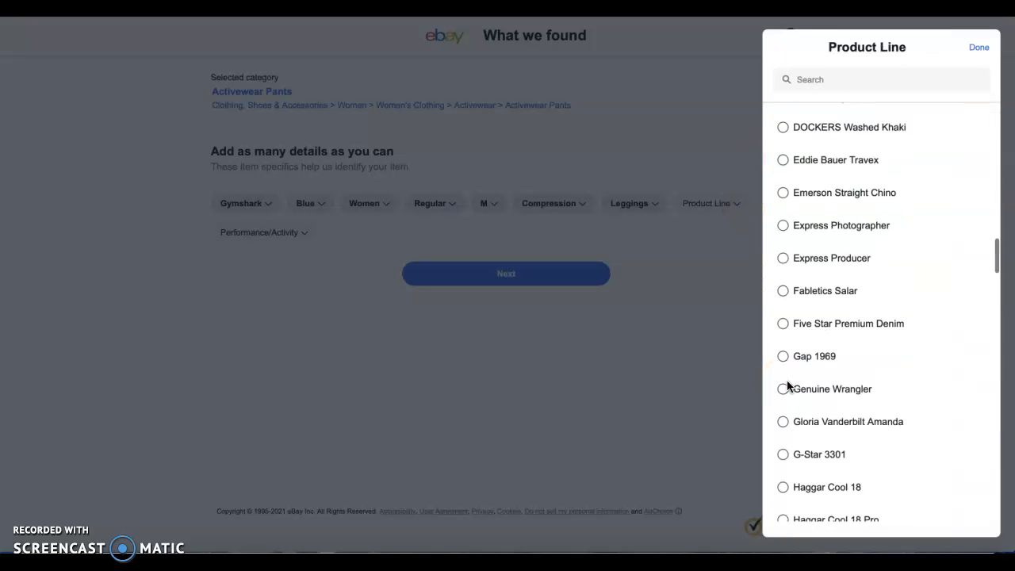
pyautogui.scroll(-10, 787, 387)
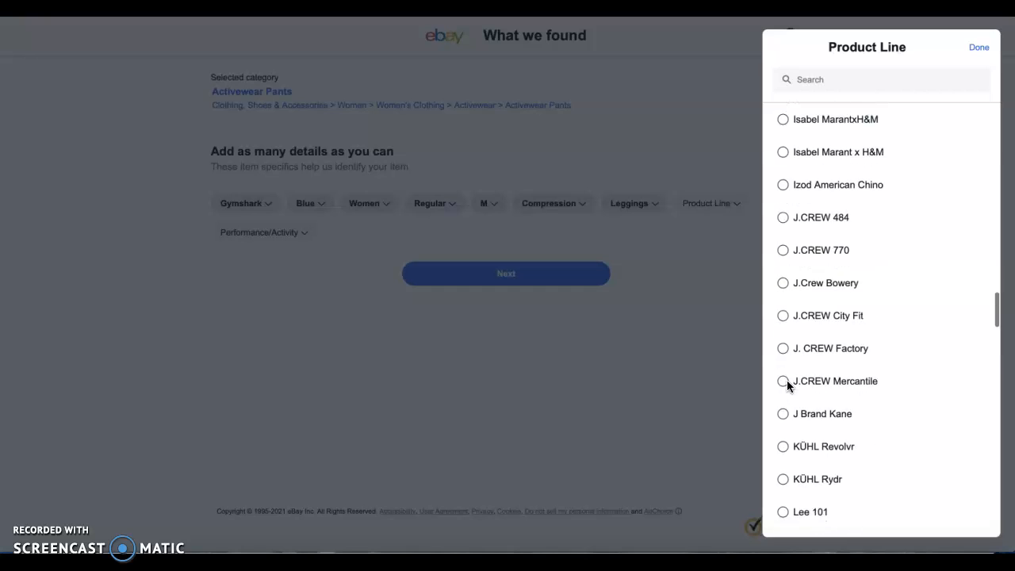
pyautogui.scroll(-5, 787, 386)
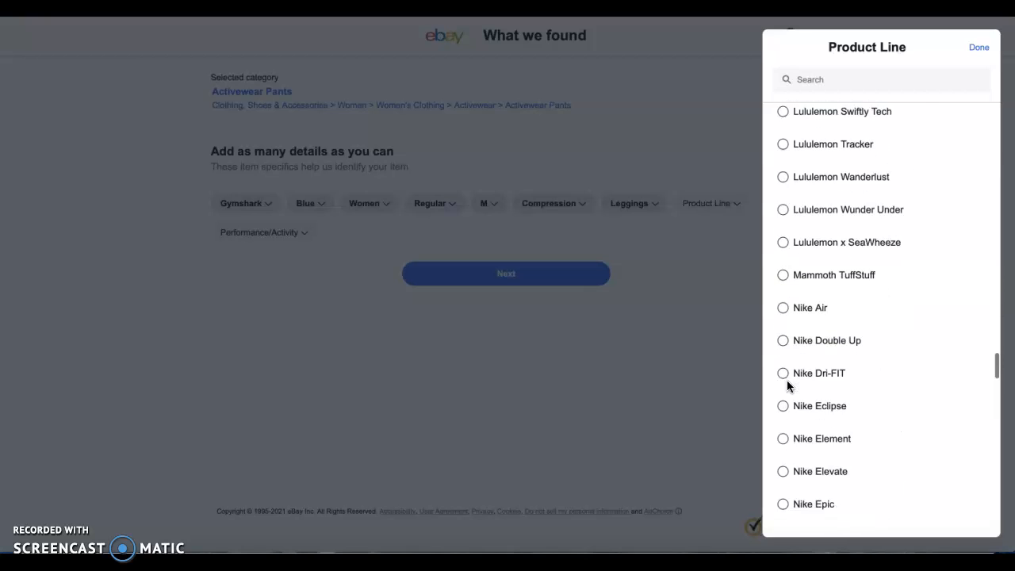
pyautogui.scroll(20, 787, 386)
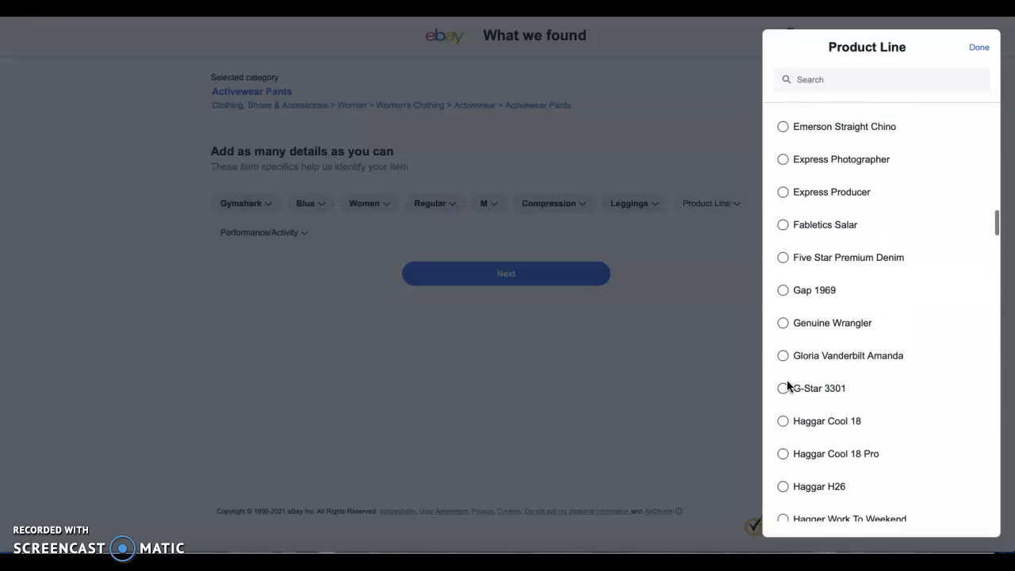
pyautogui.scroll(20, 814, 417)
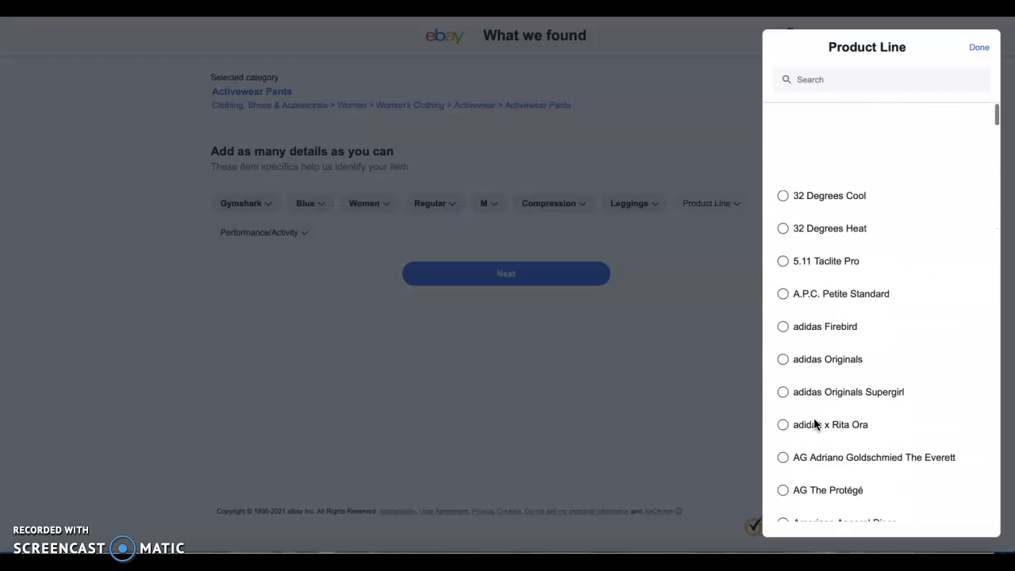
# Search the product line options for "gym" and for "fle", clearing the search each time
pyautogui.click(833, 82)
pyautogui.write('gym')
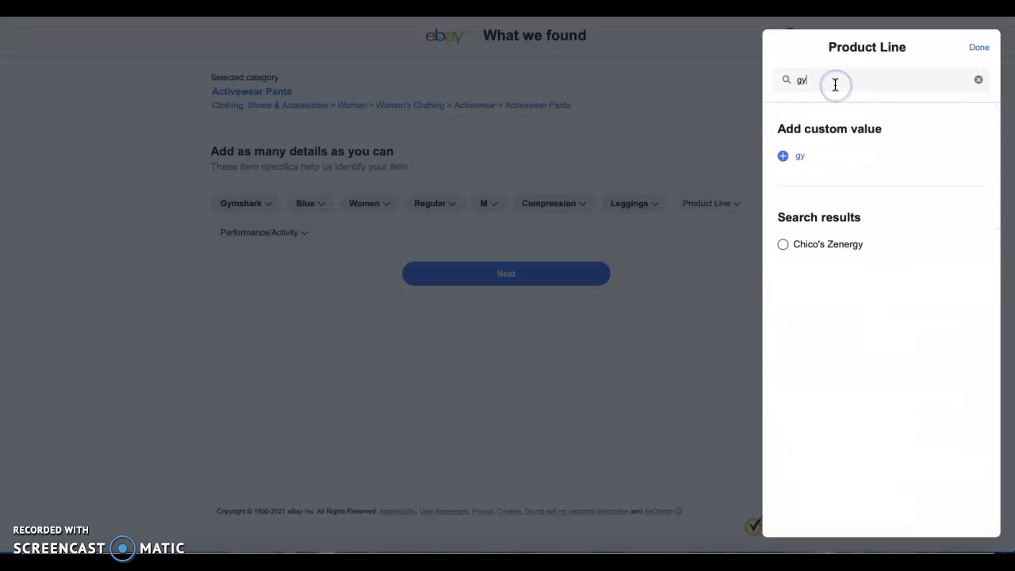
pyautogui.press('BackSpace')
pyautogui.press('BackSpace')
pyautogui.press('BackSpace')
pyautogui.write('fle')
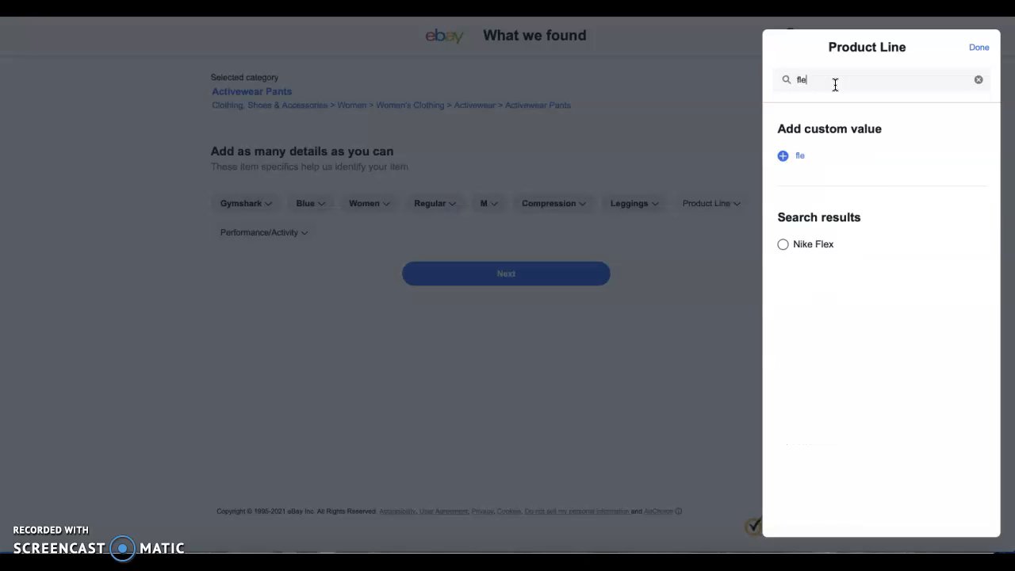
pyautogui.press('BackSpace')
pyautogui.press('BackSpace')
pyautogui.press('BackSpace')
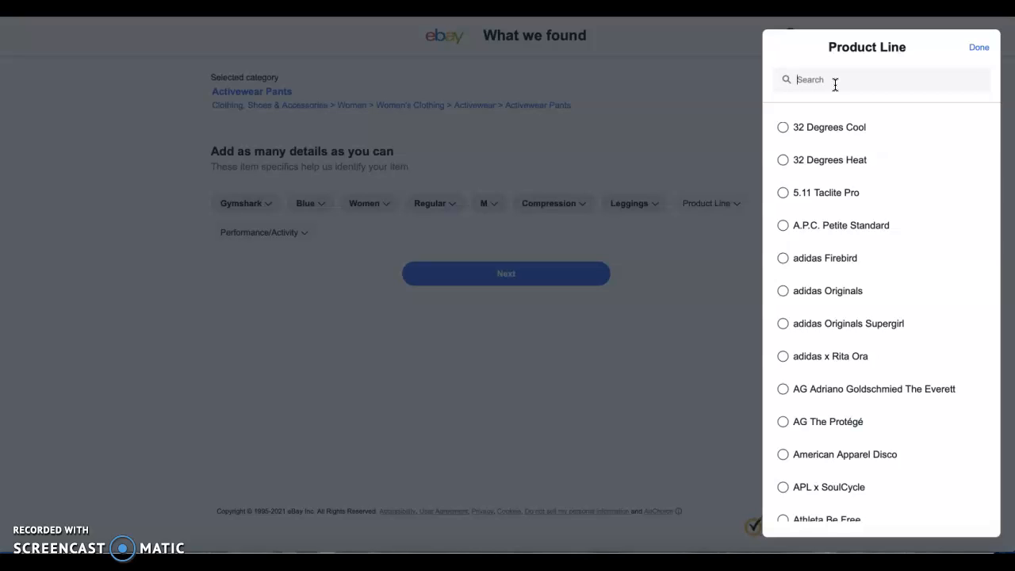
# Add "Gymshark Flex" as a custom product line value for the item
pyautogui.write('F')
pyautogui.press('BackSpace')
pyautogui.write('Gym')
pyautogui.press('BackSpace')
pyautogui.press('BackSpace')
pyautogui.write('ymshark Flex')
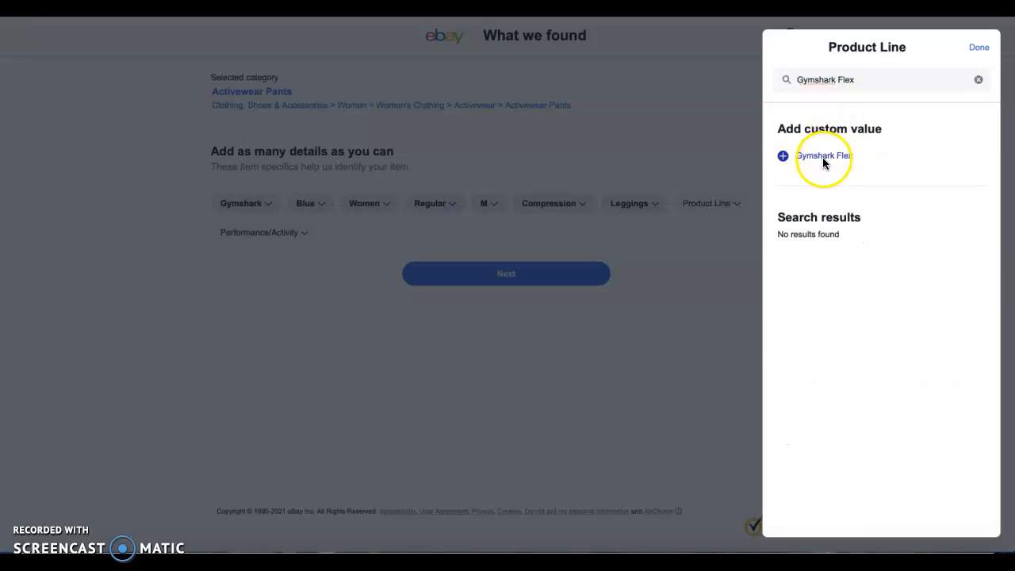
pyautogui.click(780, 156)
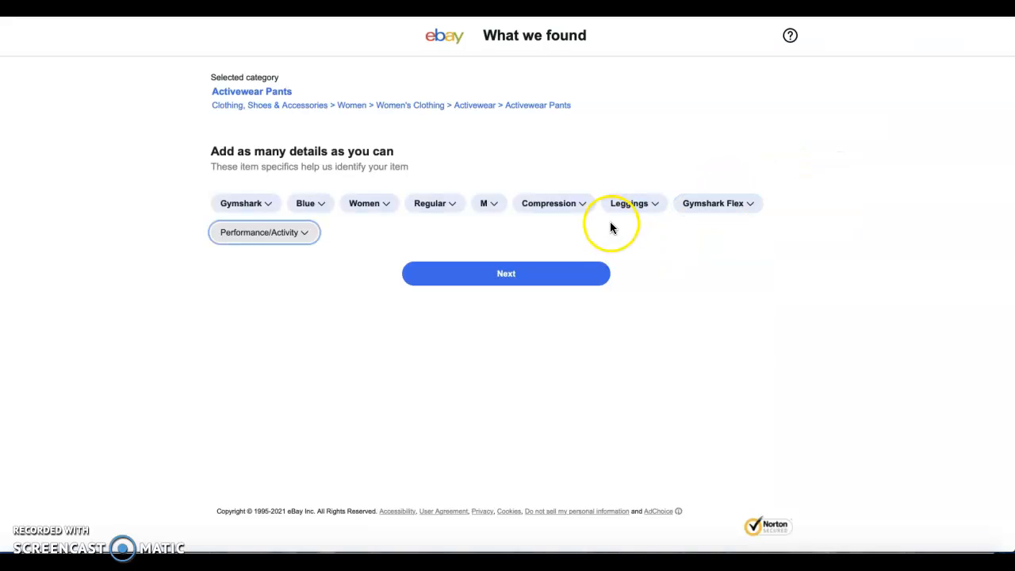
# Select Gym & Training, Yoga, CrossFit, Bodybuilding and Cross Training as the item's performance/activity values
pyautogui.click(301, 231)
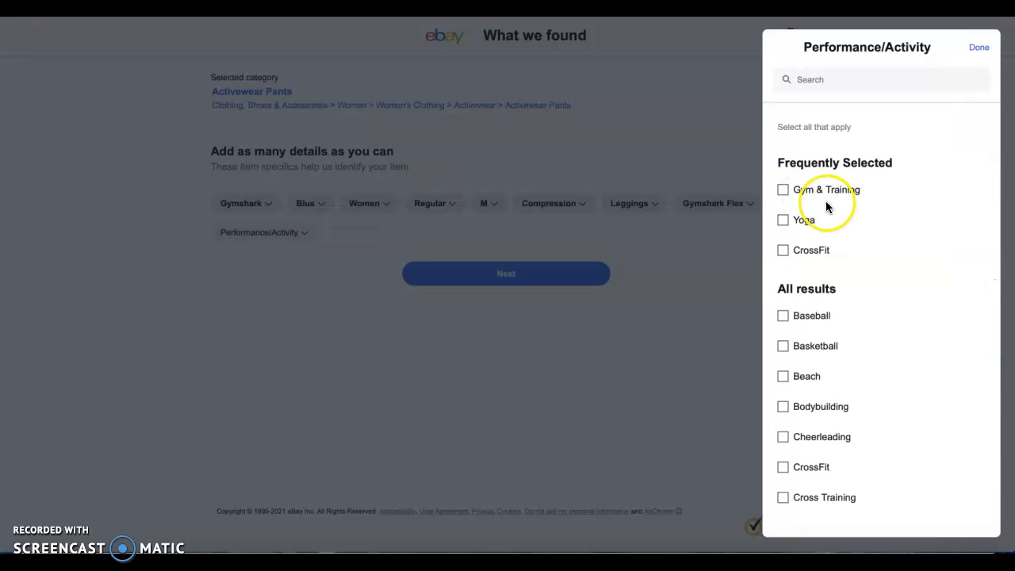
pyautogui.click(783, 190)
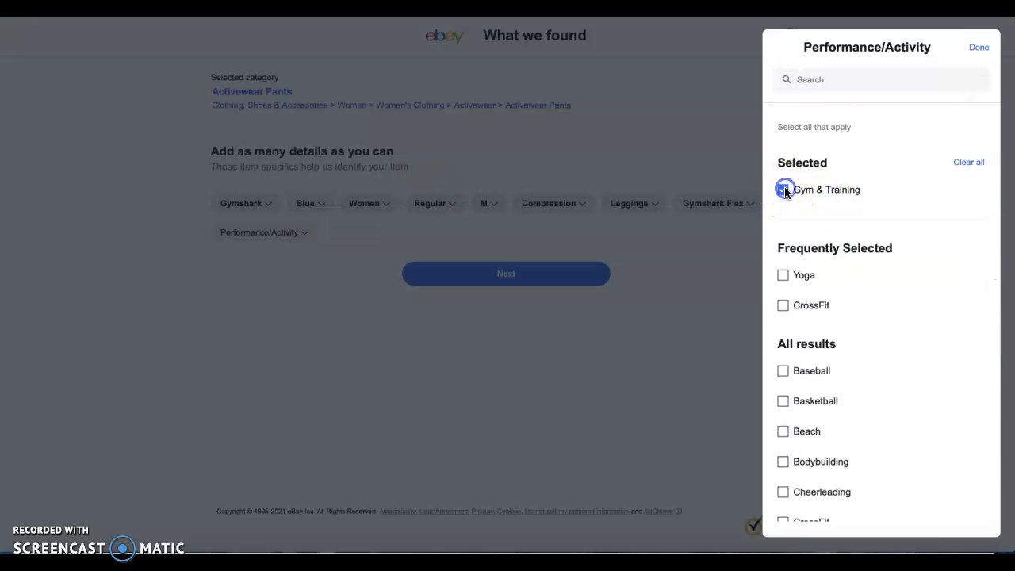
pyautogui.click(783, 275)
pyautogui.click(783, 305)
pyautogui.scroll(-1, 815, 452)
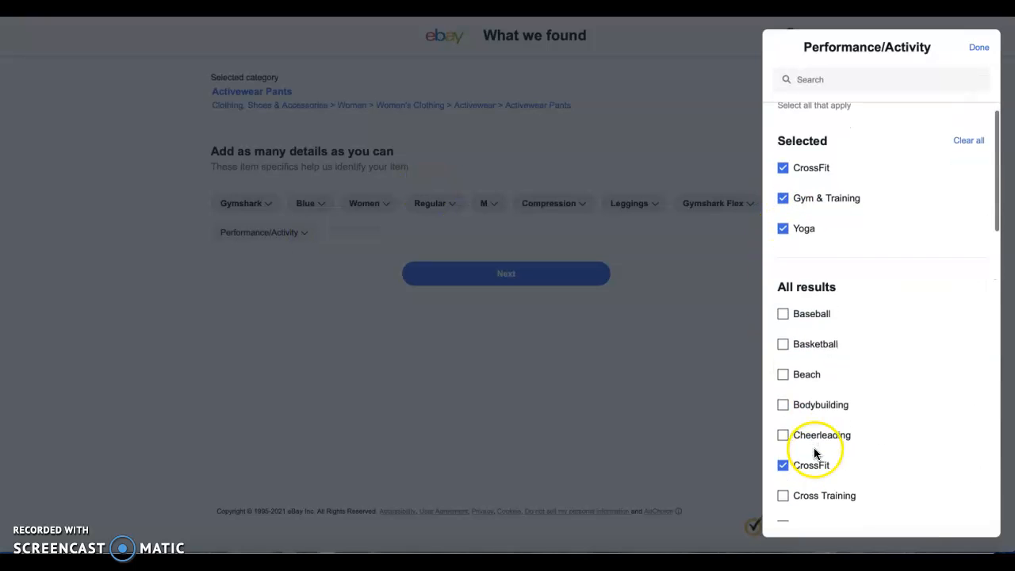
pyautogui.click(783, 376)
pyautogui.scroll(-3, 828, 455)
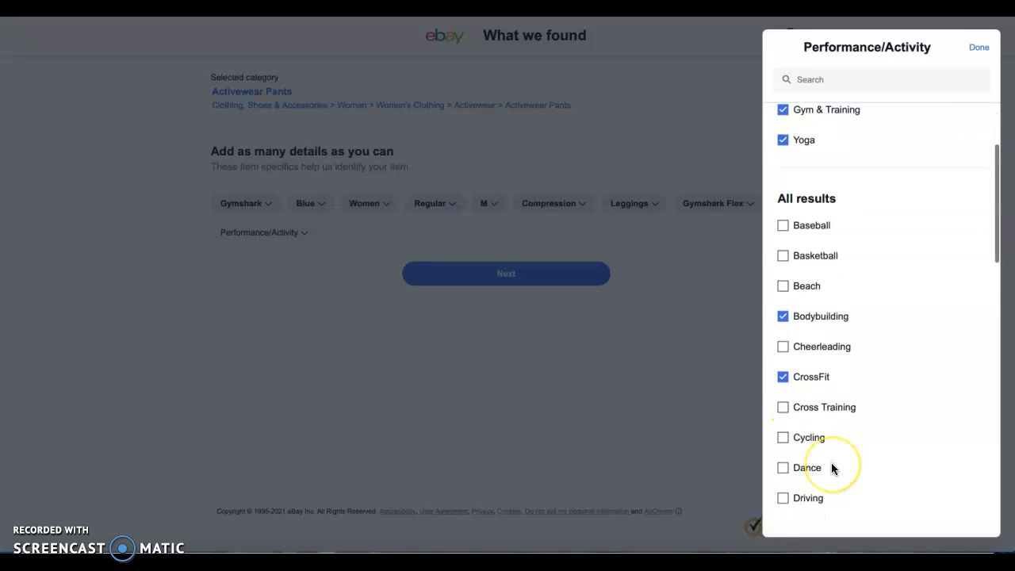
pyautogui.click(783, 304)
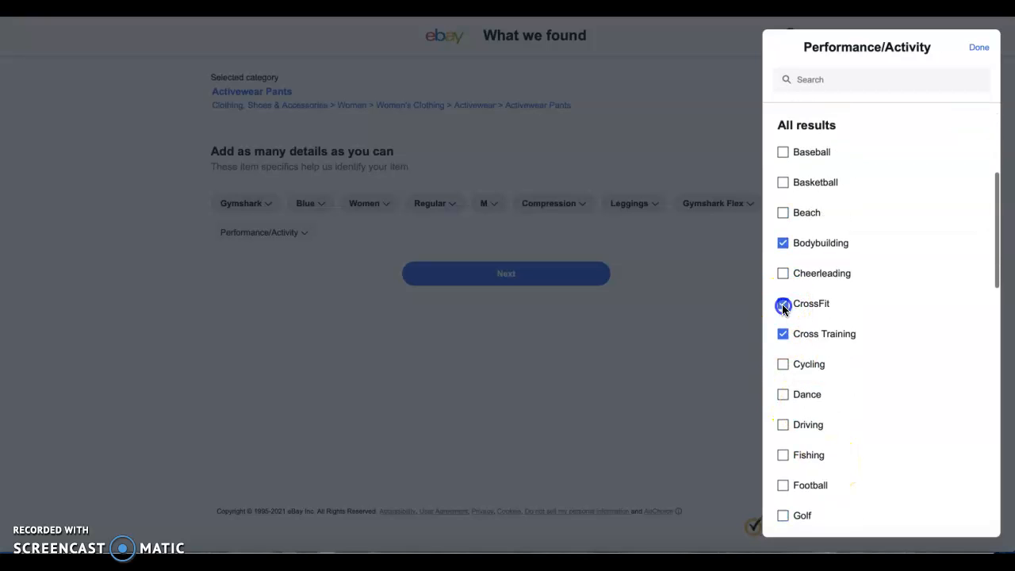
# Add Skiing, found further down the list, to the item's performance/activity values
pyautogui.scroll(-3, 813, 436)
pyautogui.scroll(-6, 813, 435)
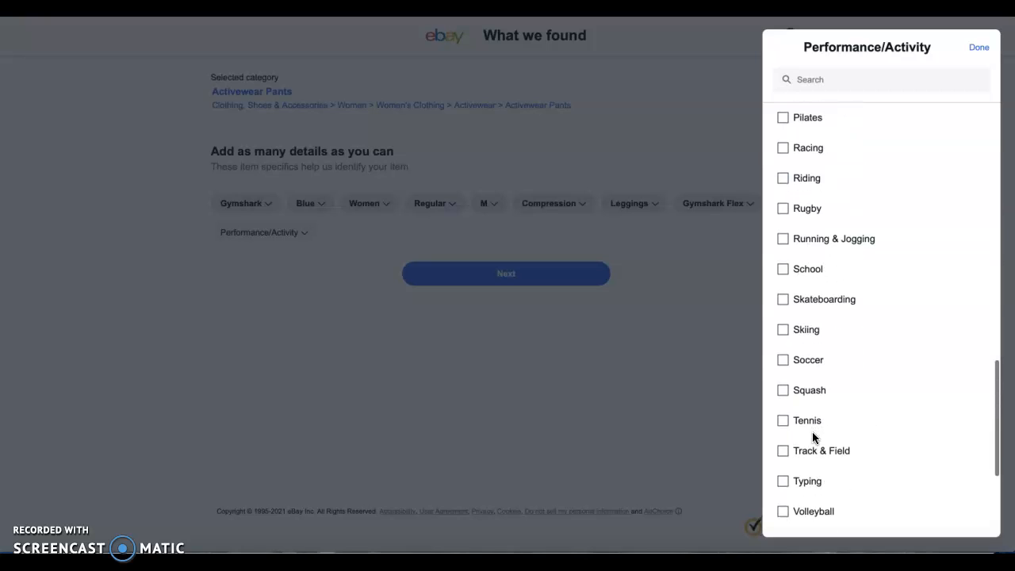
pyautogui.scroll(-2, 787, 371)
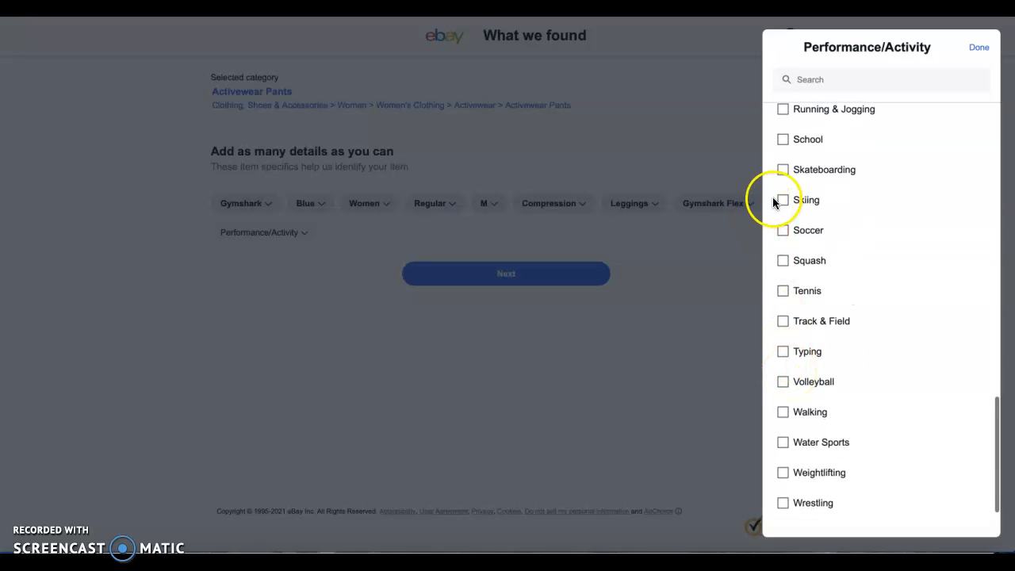
pyautogui.scroll(-1, 879, 482)
pyautogui.click(878, 485)
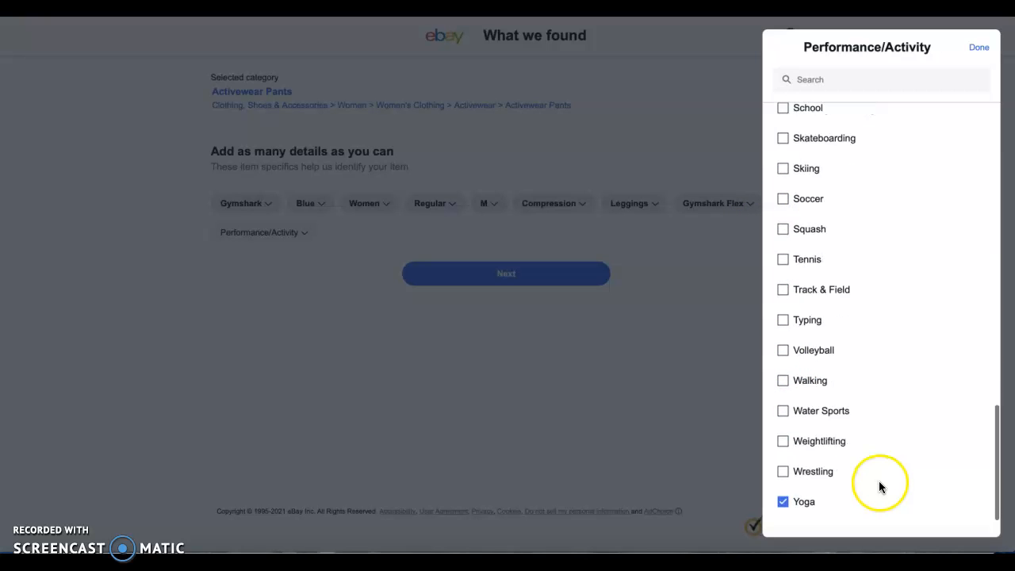
pyautogui.click(784, 170)
pyautogui.scroll(1, 783, 170)
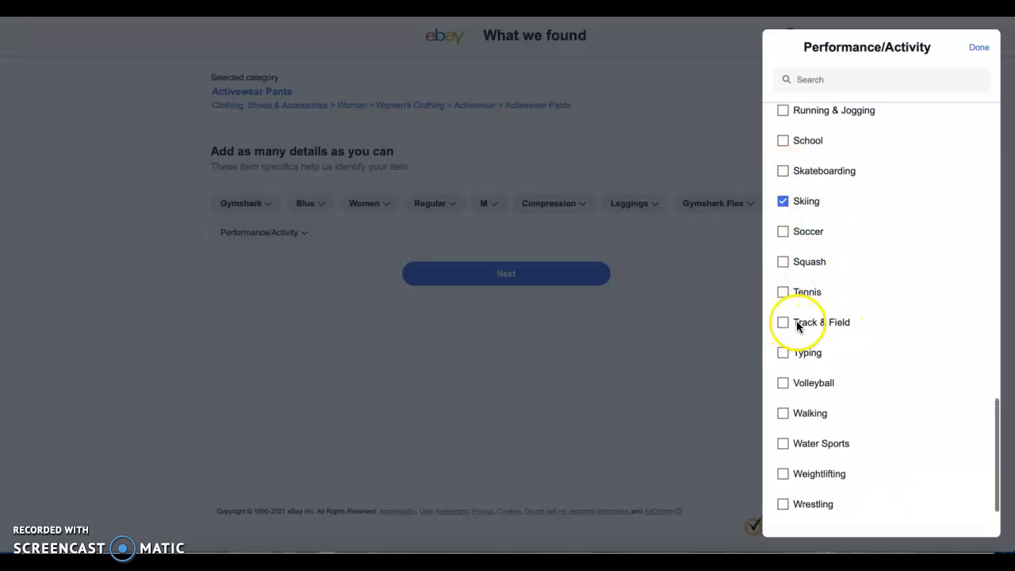
# Add Weightlifting and Hiking to the item's performance/activity values and close the list
pyautogui.scroll(-1, 843, 317)
pyautogui.click(781, 444)
pyautogui.scroll(1, 780, 444)
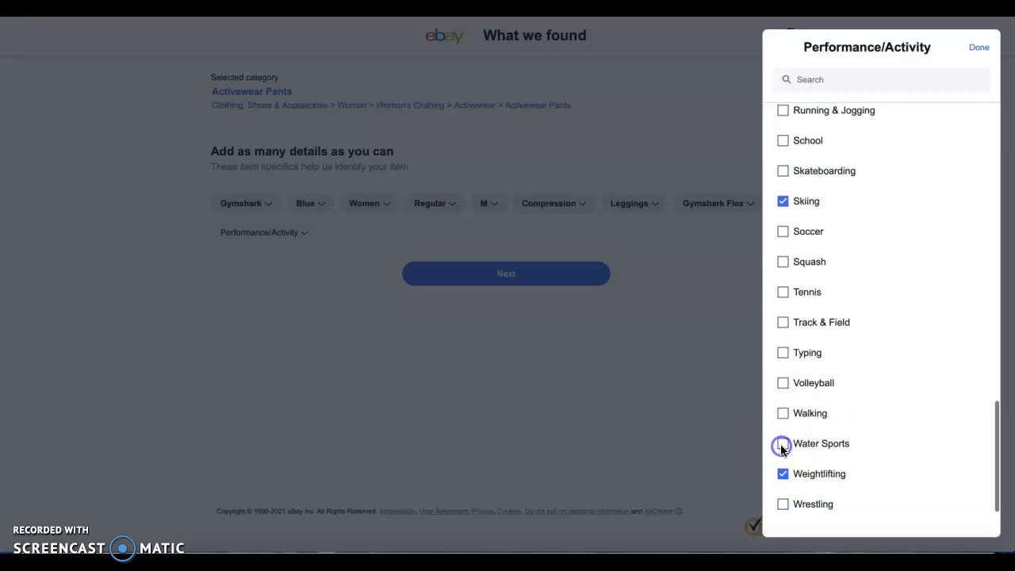
pyautogui.scroll(8, 859, 256)
pyautogui.scroll(10, 859, 257)
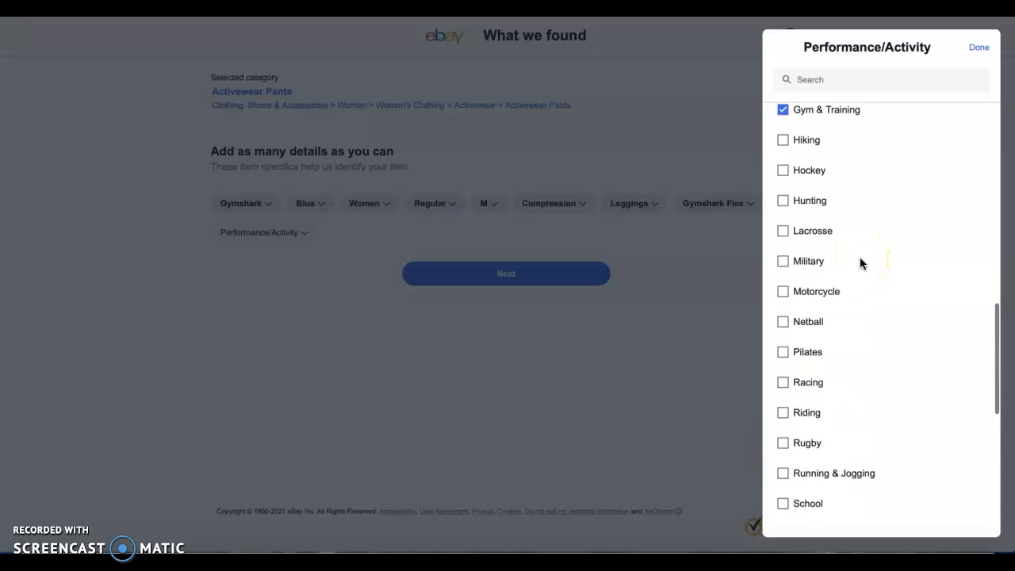
pyautogui.click(791, 334)
pyautogui.click(782, 308)
pyautogui.scroll(6, 815, 188)
pyautogui.click(795, 295)
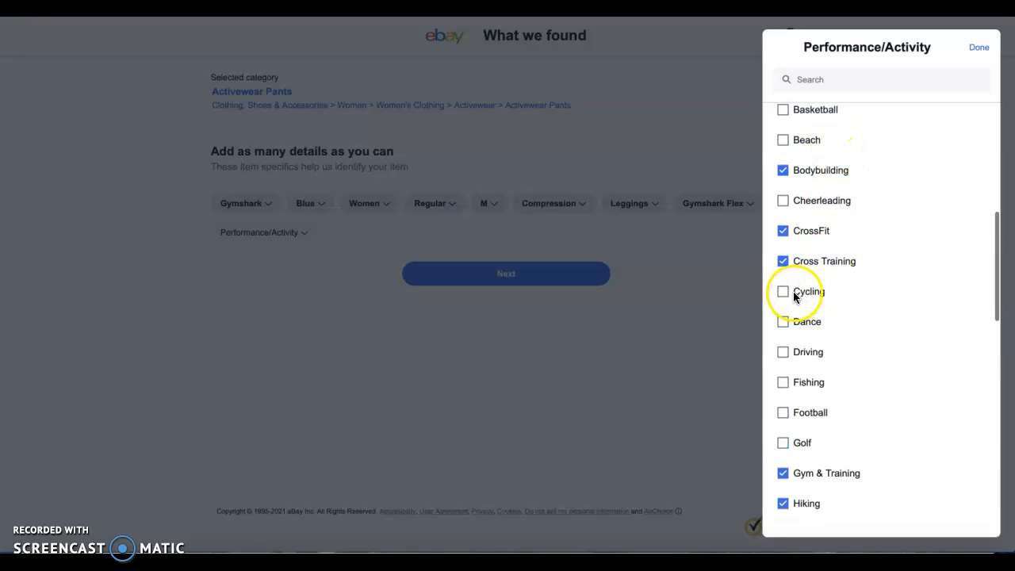
pyautogui.click(978, 47)
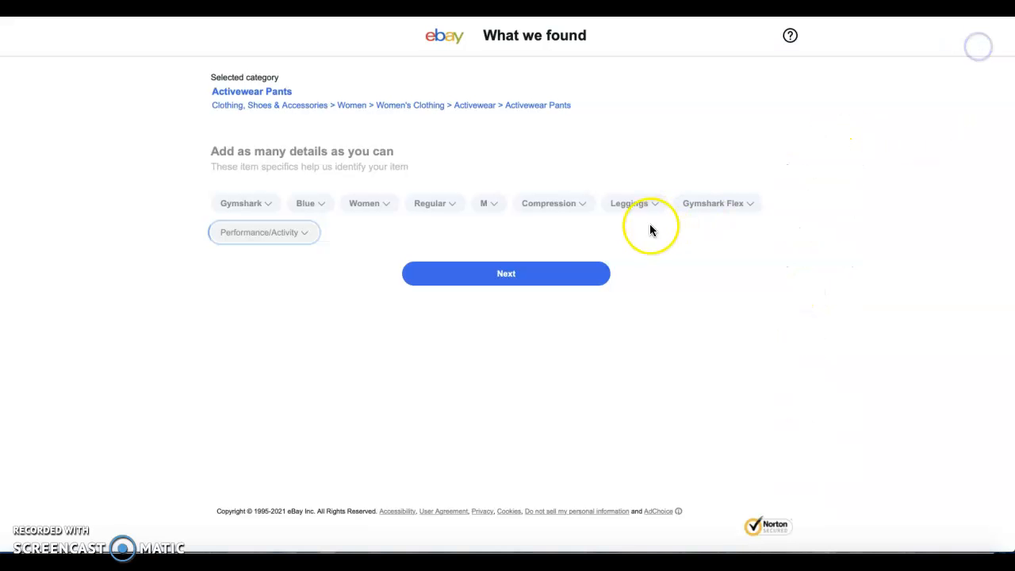
# Continue to the condition choice, set the item's condition to New with tags, and proceed to the full listing form
pyautogui.click(536, 285)
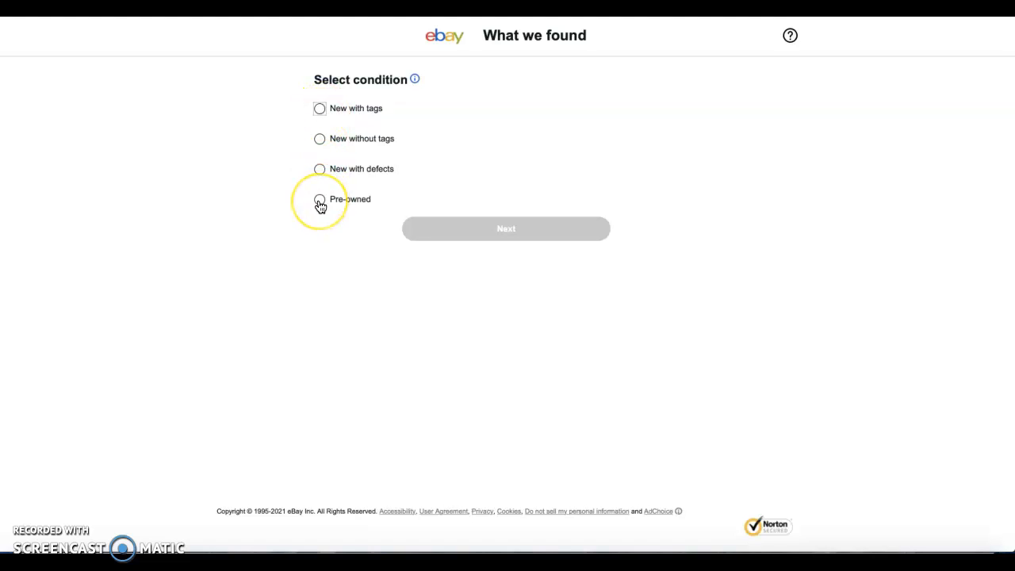
pyautogui.click(319, 108)
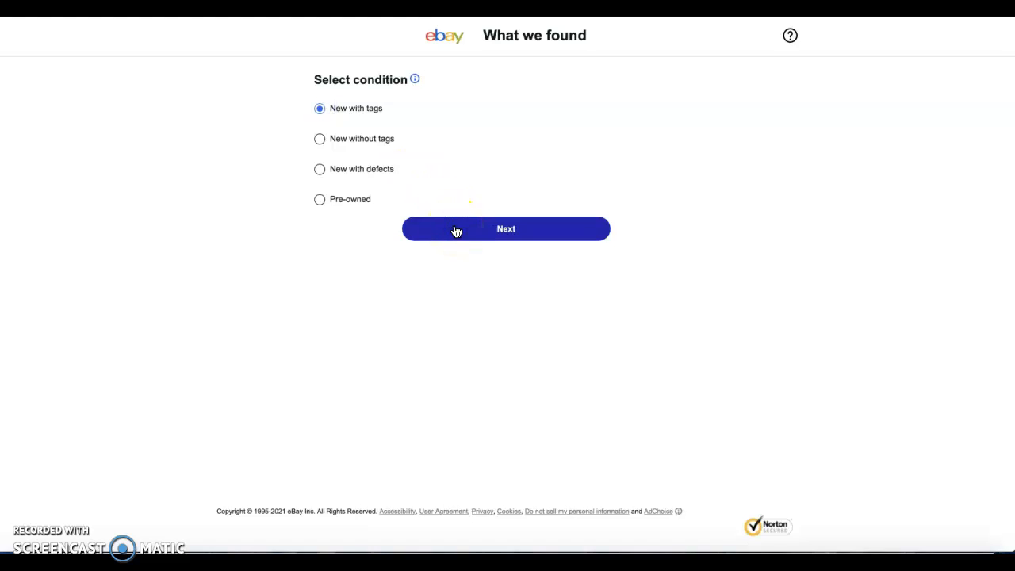
pyautogui.click(456, 230)
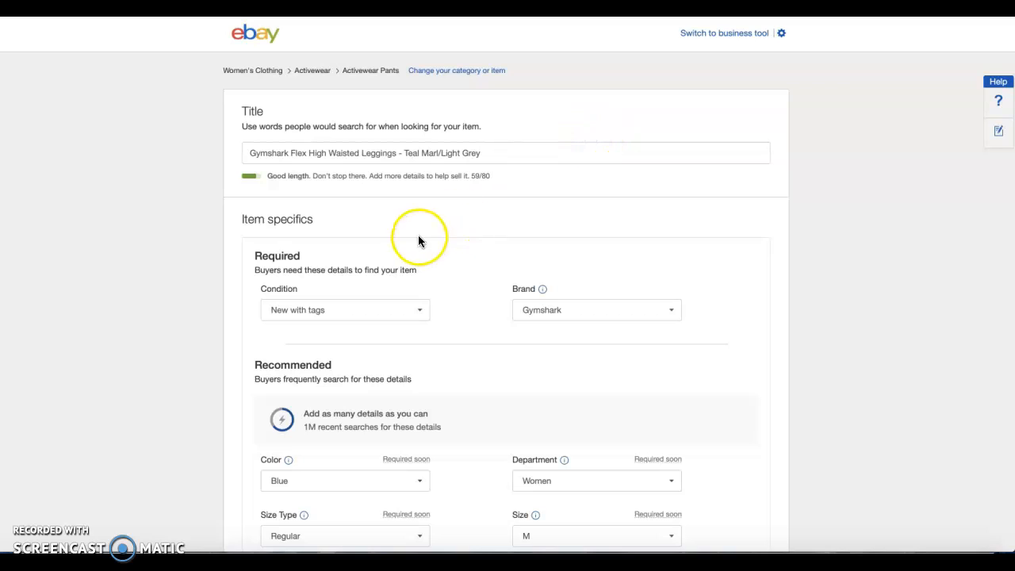
# Append "- Medium - Activewear" to the end of the listing title
pyautogui.moveTo(245, 153); pyautogui.dragTo(471, 173)
pyautogui.moveTo(249, 153); pyautogui.dragTo(396, 152)
pyautogui.click(488, 153)
pyautogui.write('-')
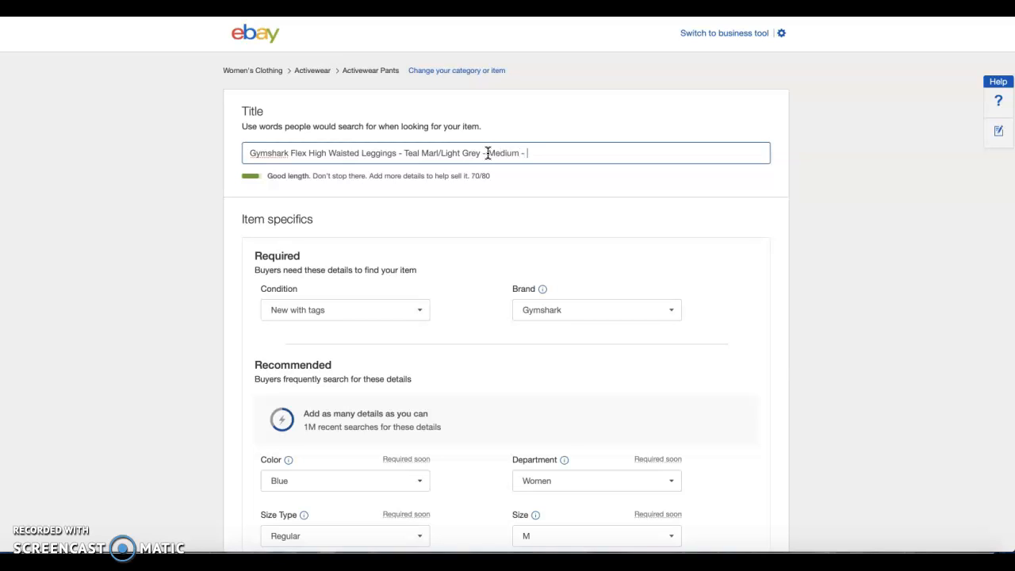
pyautogui.write('Medium - Activewear')
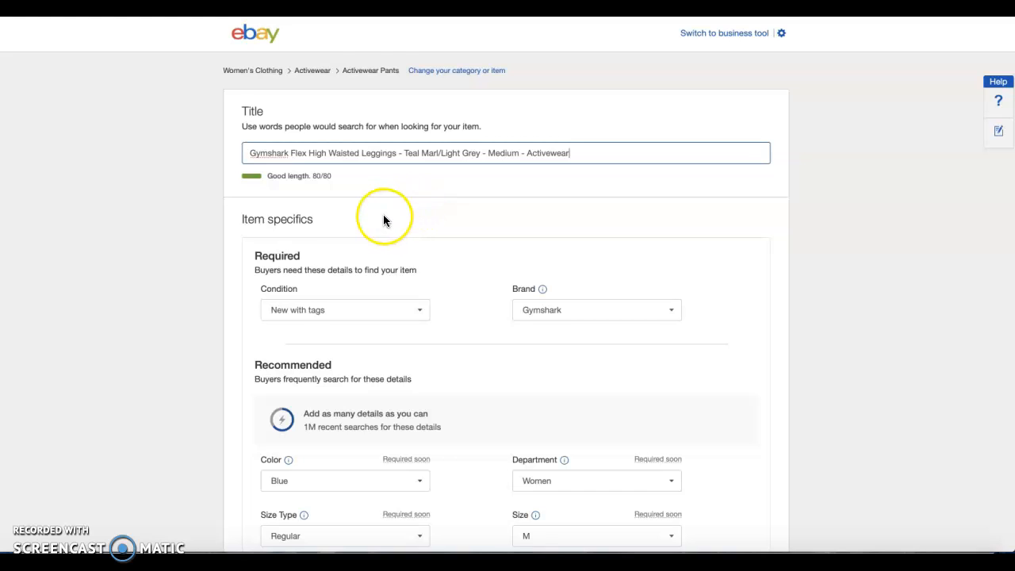
# Expand the remaining recommended item specifics and set the material to Polyamide
pyautogui.scroll(-1, 385, 216)
pyautogui.scroll(-2, 512, 352)
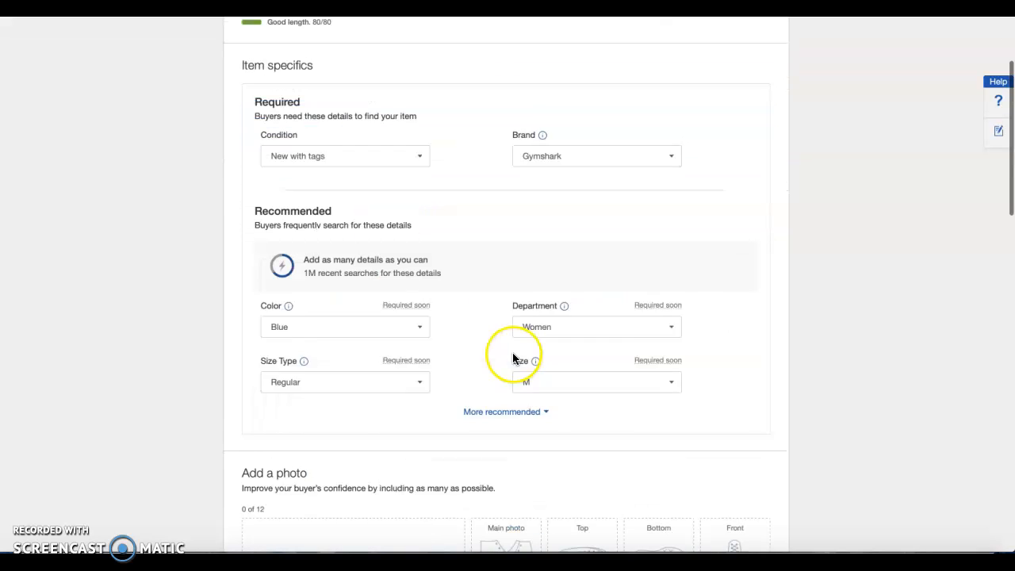
pyautogui.click(521, 390)
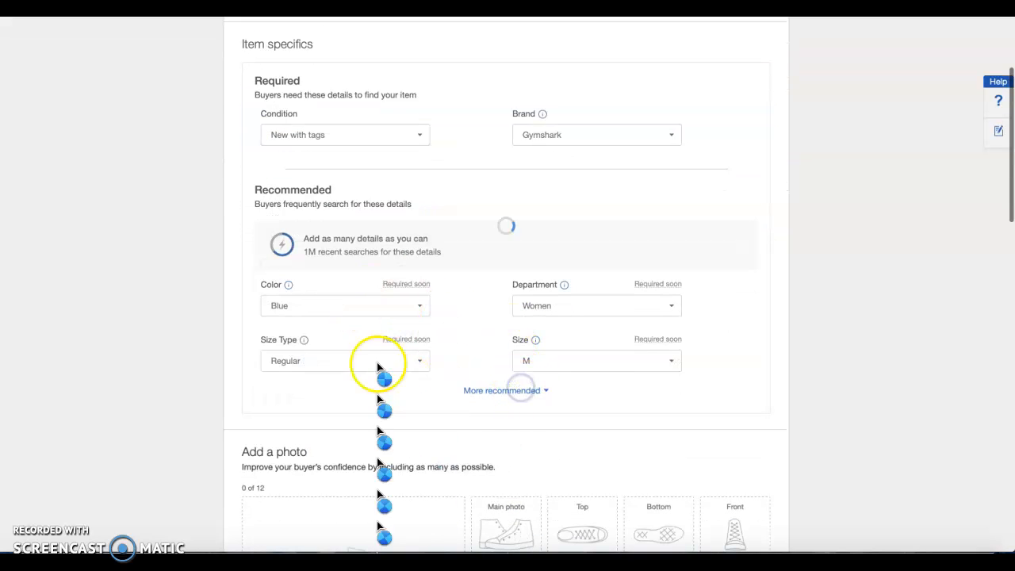
pyautogui.scroll(-1, 465, 387)
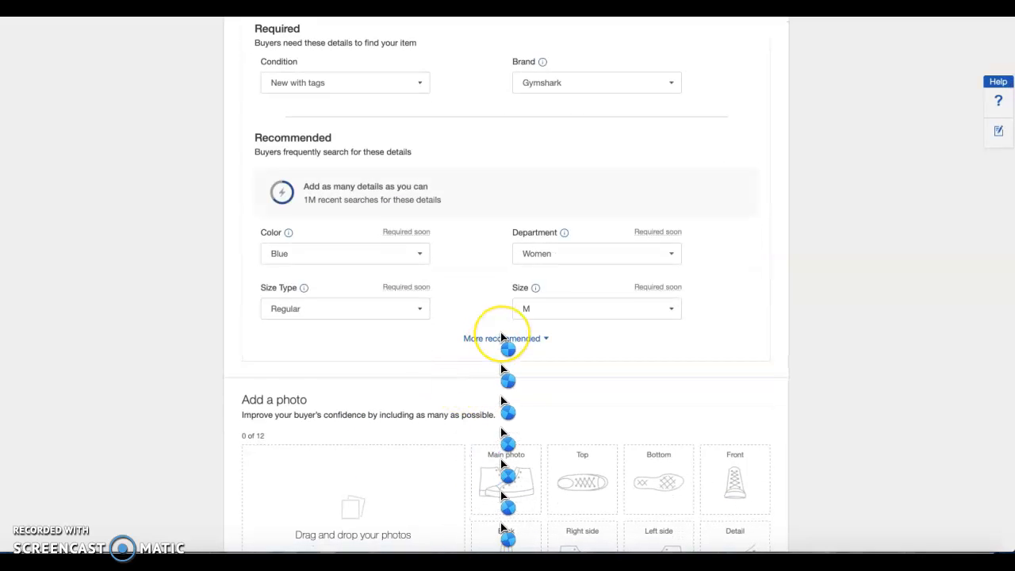
pyautogui.scroll(-1, 502, 317)
pyautogui.click(501, 291)
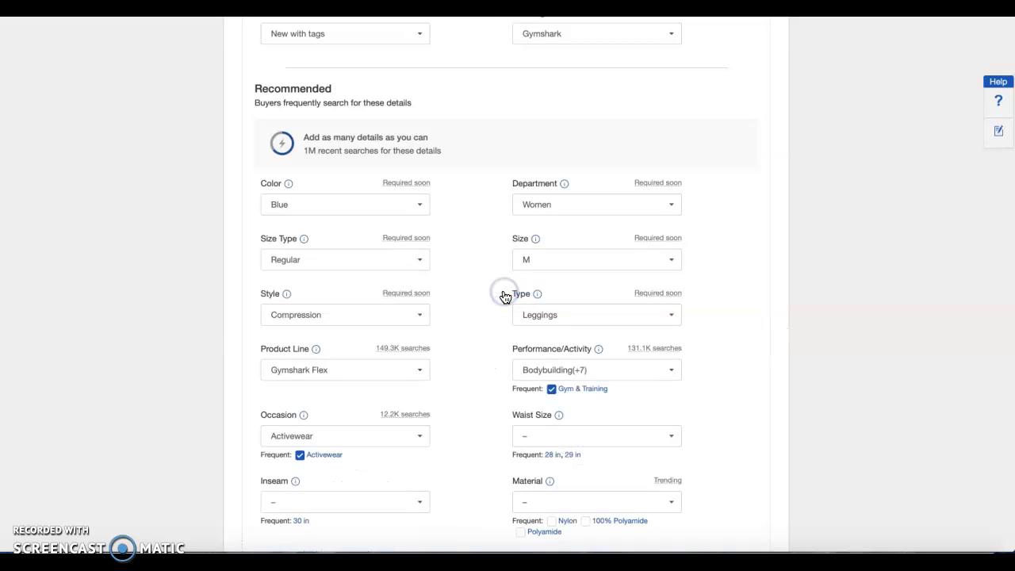
pyautogui.scroll(-1, 462, 339)
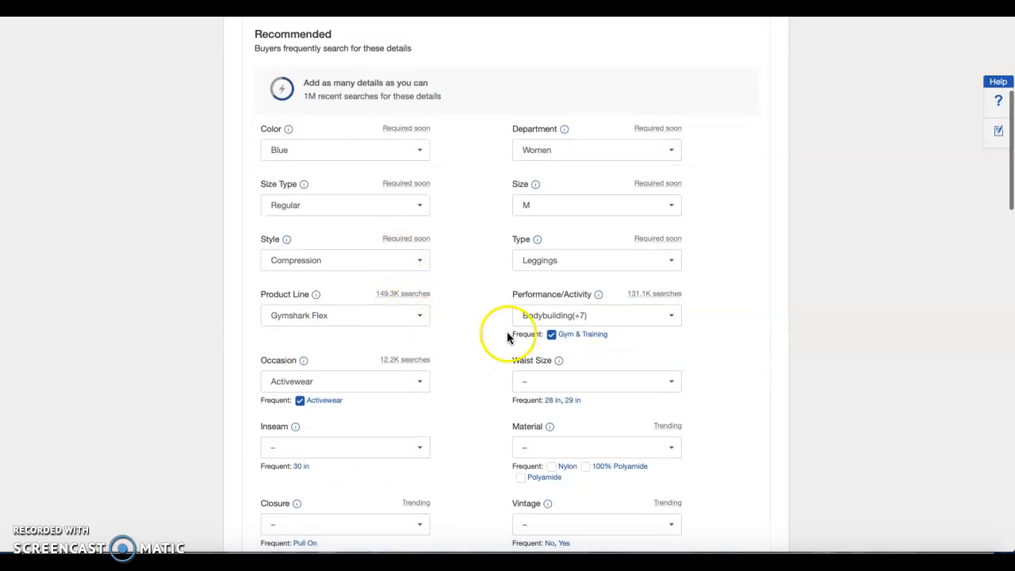
pyautogui.scroll(-1, 465, 392)
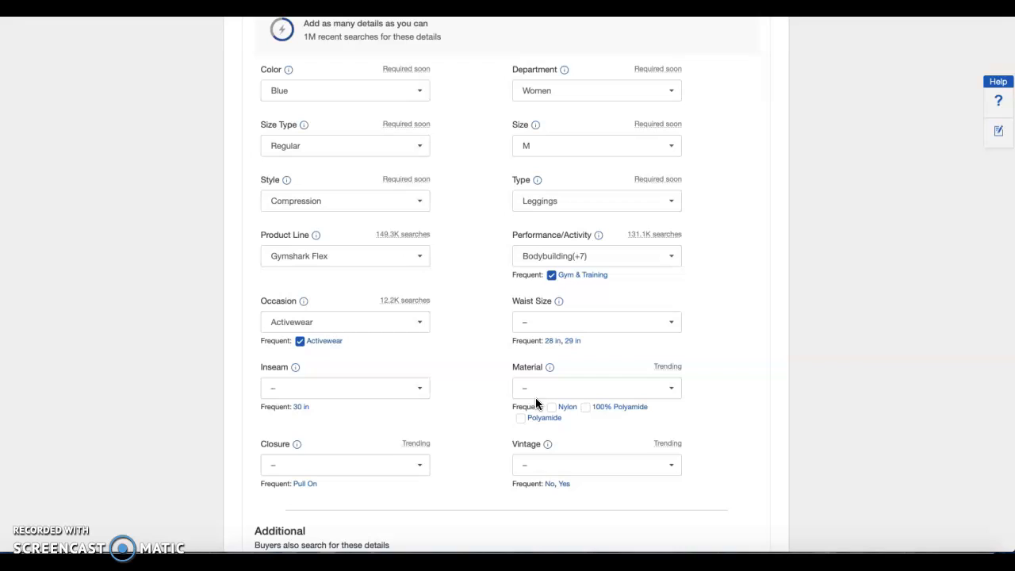
pyautogui.click(520, 417)
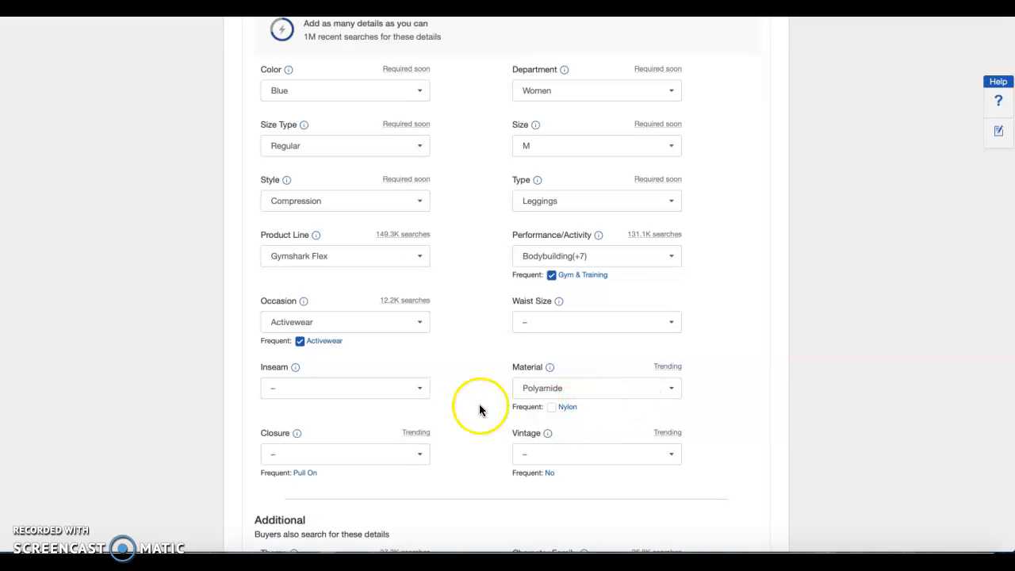
# Set the closure to Pull On and Vintage to No in the recommended item specifics
pyautogui.scroll(-3, 396, 444)
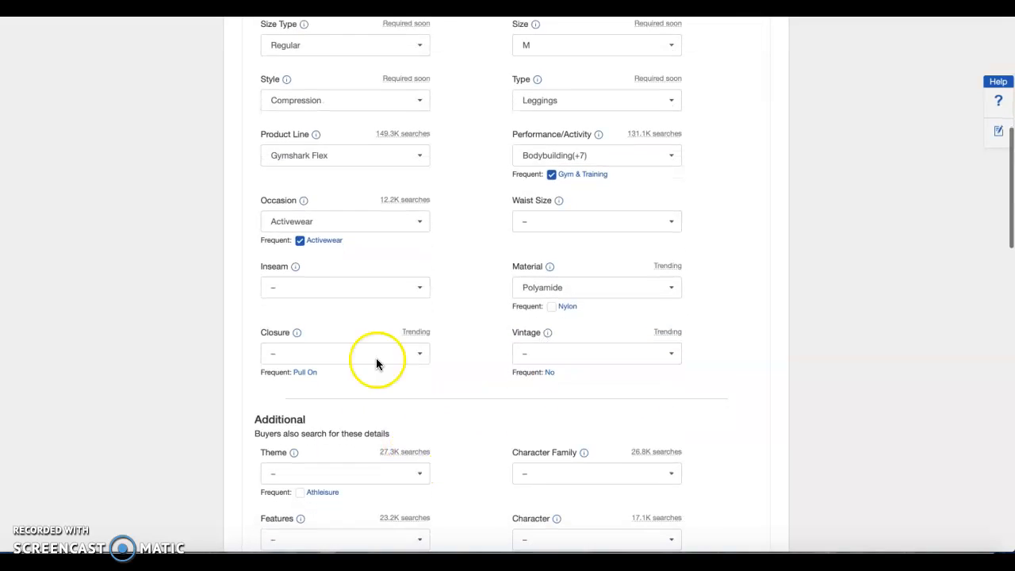
pyautogui.click(356, 353)
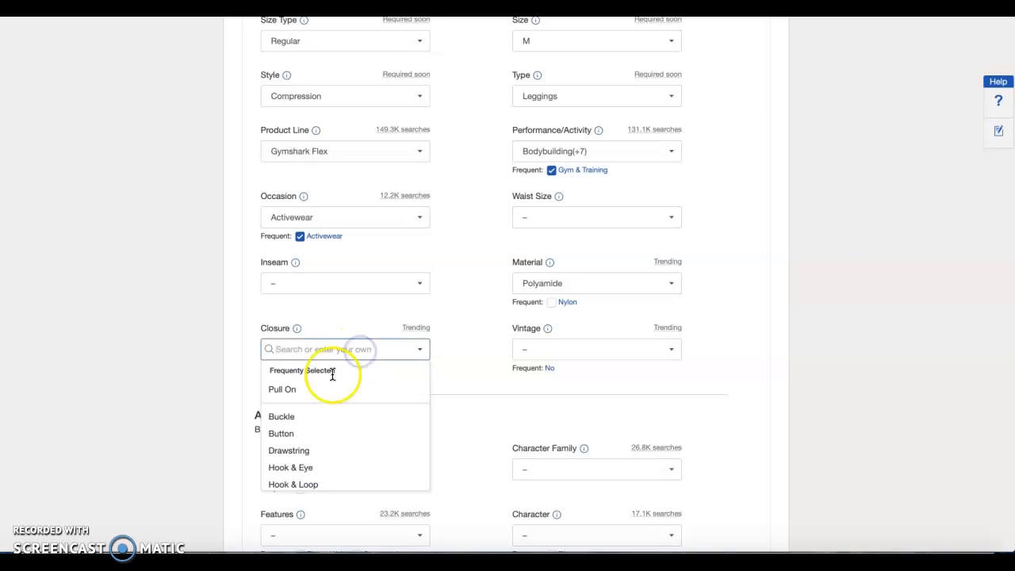
pyautogui.click(313, 390)
pyautogui.click(562, 347)
pyautogui.click(527, 390)
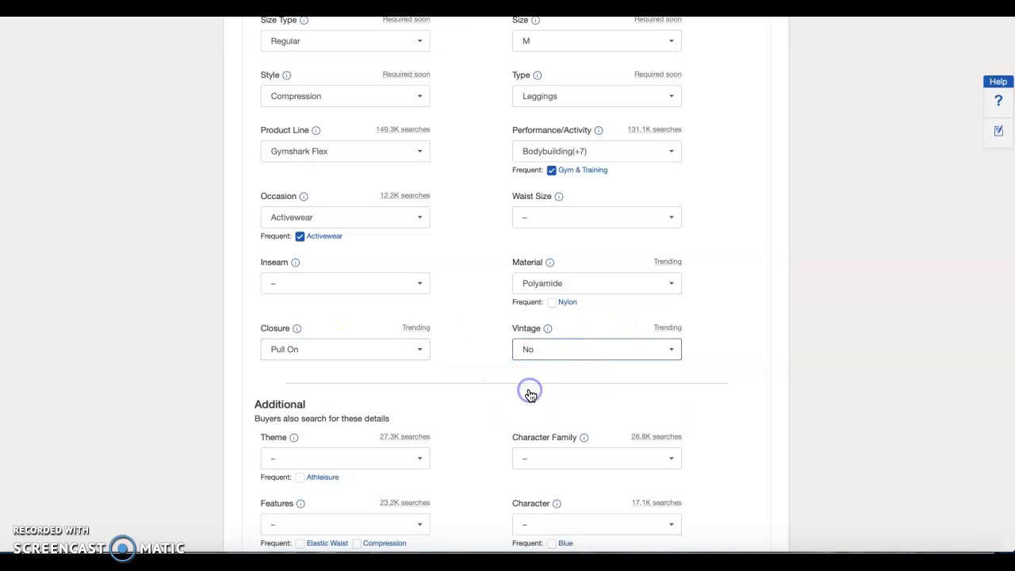
# Set the theme to Athleisure and the features to Elastic Waist in the additional item specifics
pyautogui.scroll(-3, 453, 278)
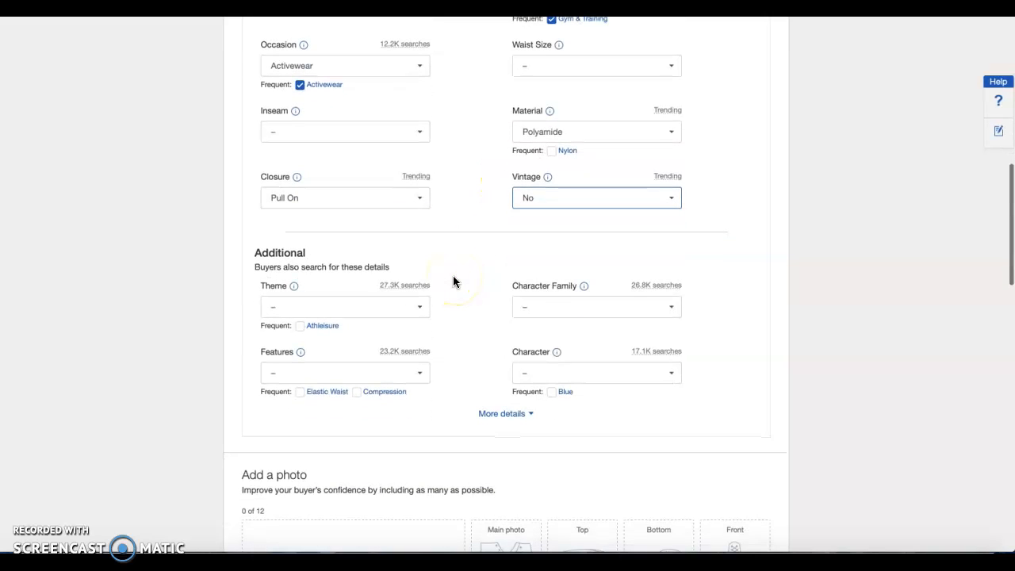
pyautogui.click(396, 307)
pyautogui.click(276, 348)
pyautogui.click(469, 307)
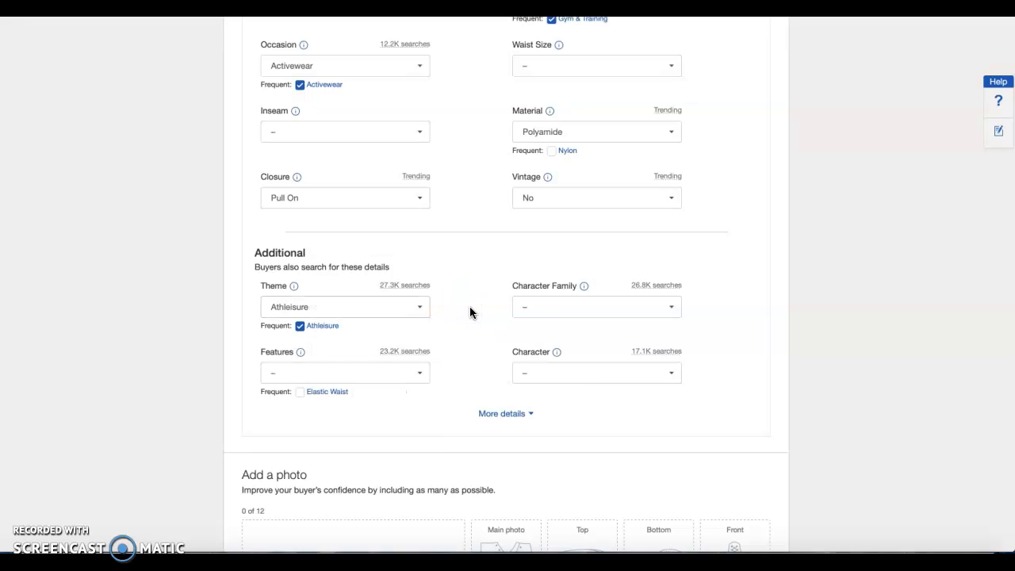
pyautogui.click(515, 317)
pyautogui.scroll(-4, 465, 350)
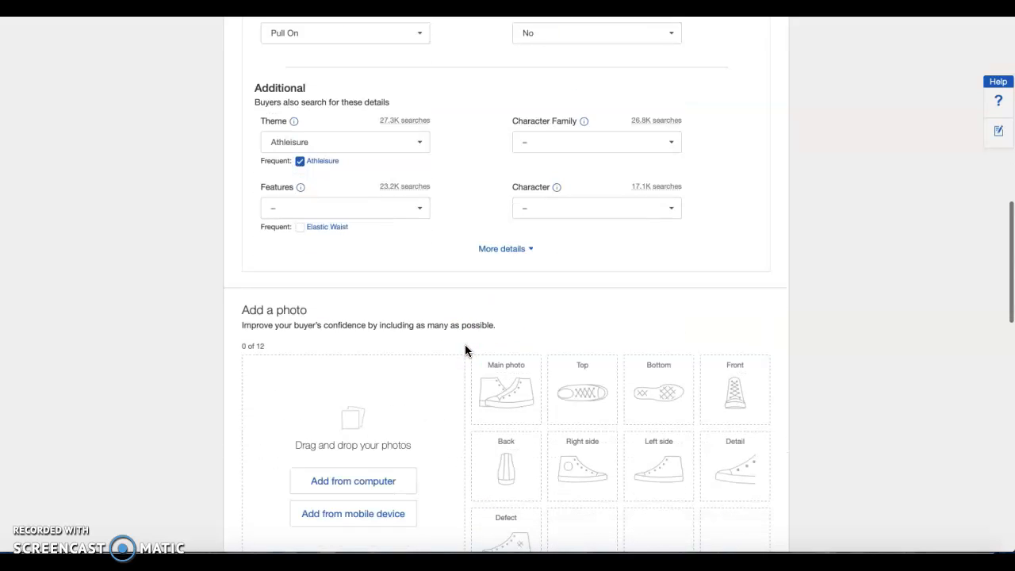
pyautogui.click(300, 225)
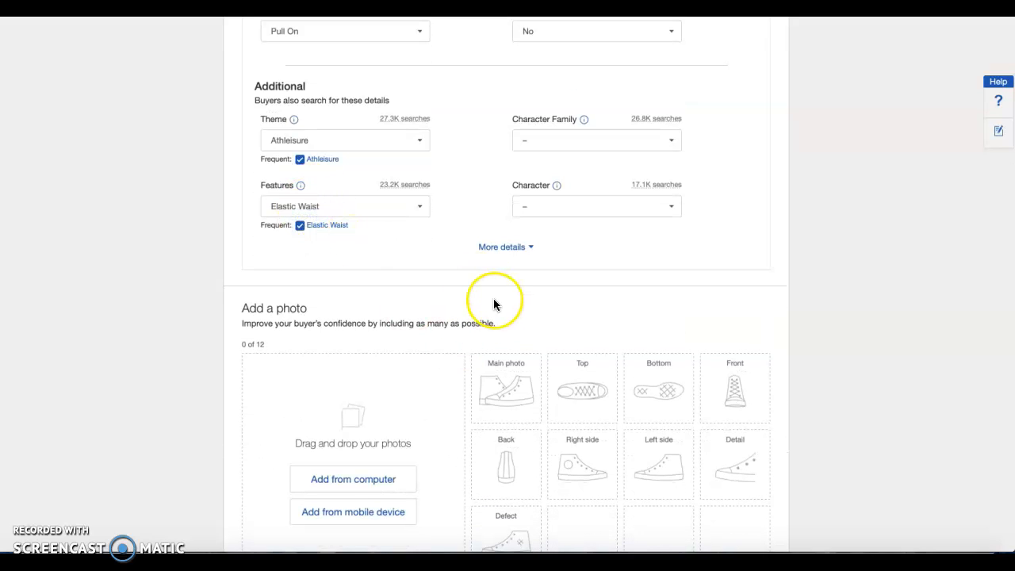
# Switch to the image viewer, select the leggings pictures IMG_0313 to IMG_0319, and open them in the Photos app for import
pyautogui.scroll(-3, 493, 298)
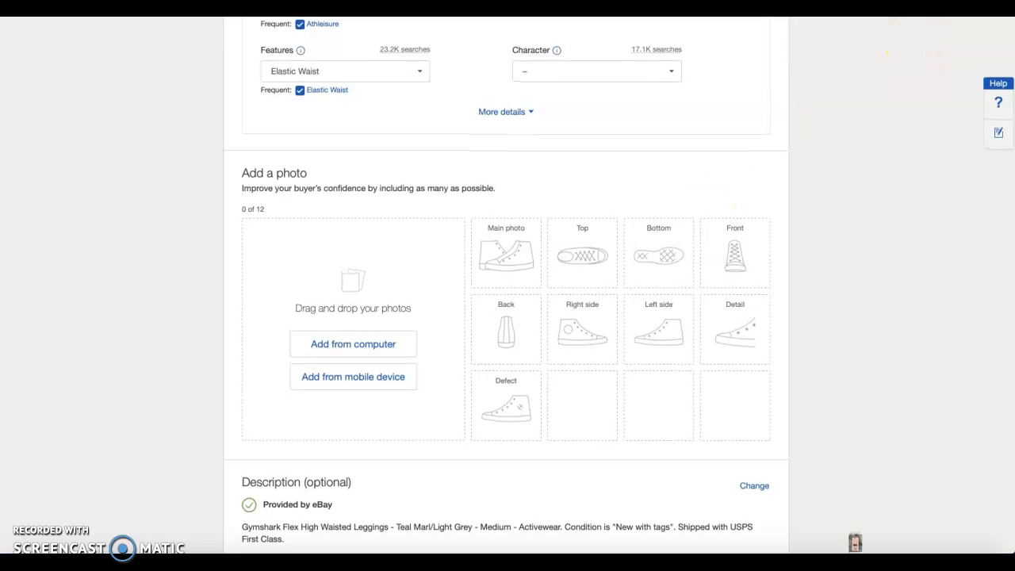
pyautogui.click(822, 560)
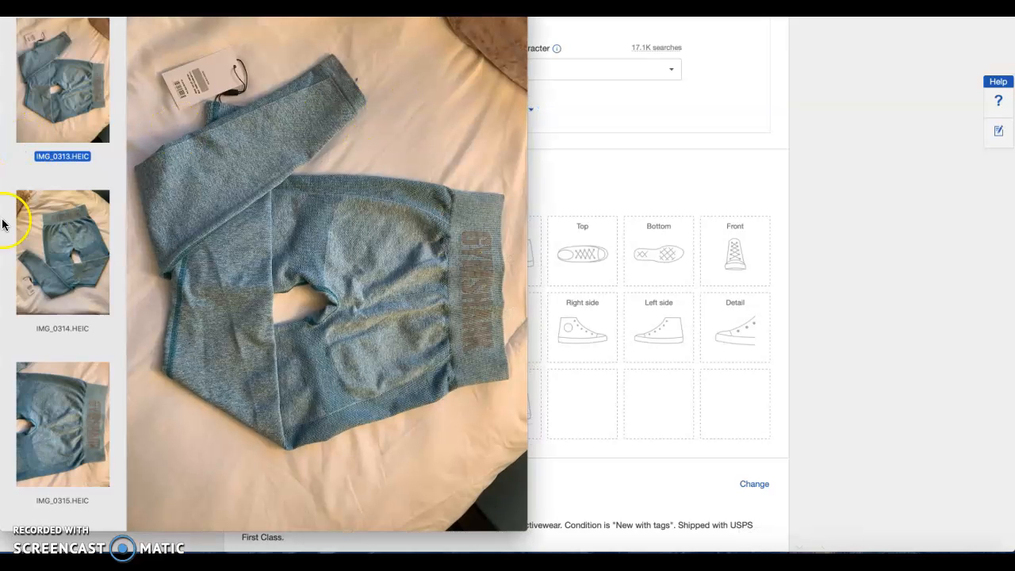
pyautogui.keyDown('super'); pyautogui.click(74, 233); pyautogui.keyUp('super')
pyautogui.keyDown('super'); pyautogui.click(77, 421); pyautogui.keyUp('super')
pyautogui.scroll(-5, 84, 418)
pyautogui.keyDown('super'); pyautogui.click(85, 418); pyautogui.keyUp('super')
pyautogui.scroll(-5, 80, 424)
pyautogui.keyDown('super'); pyautogui.click(62, 319); pyautogui.keyUp('super')
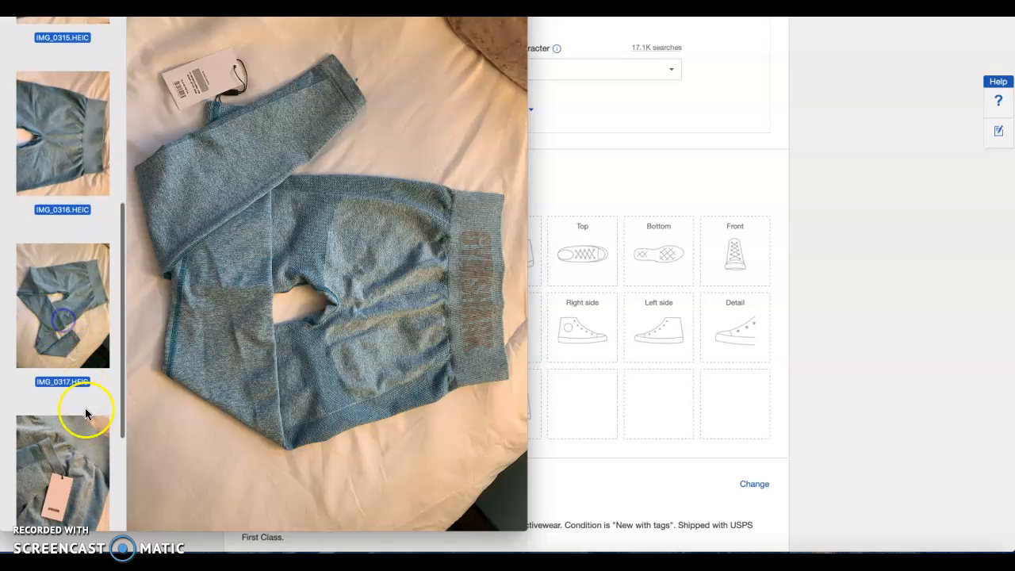
pyautogui.keyDown('super'); pyautogui.click(86, 463); pyautogui.keyUp('super')
pyautogui.scroll(-5, 86, 463)
pyautogui.keyDown('super'); pyautogui.click(66, 427); pyautogui.keyUp('super')
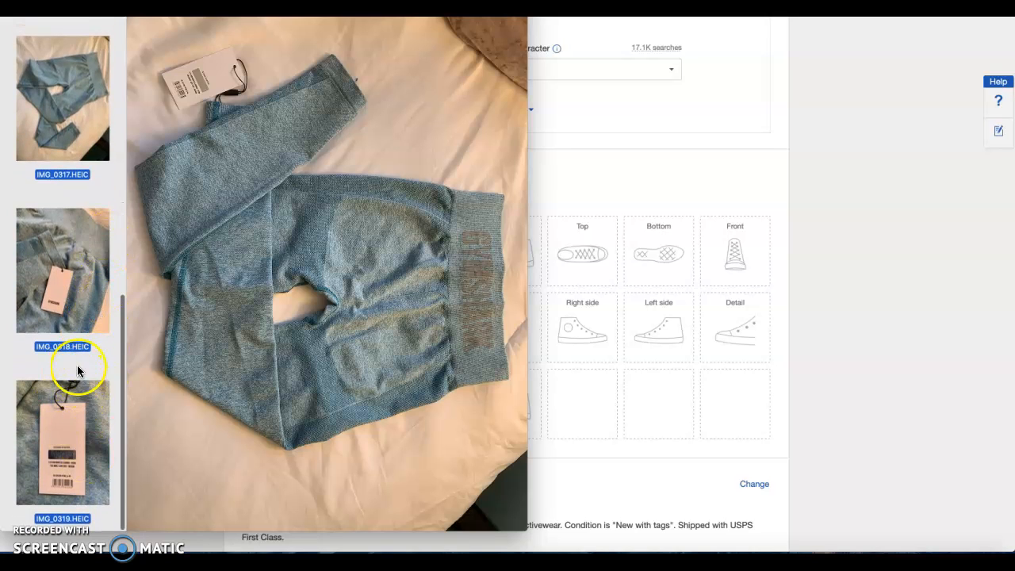
pyautogui.moveTo(74, 460); pyautogui.dragTo(299, 555)
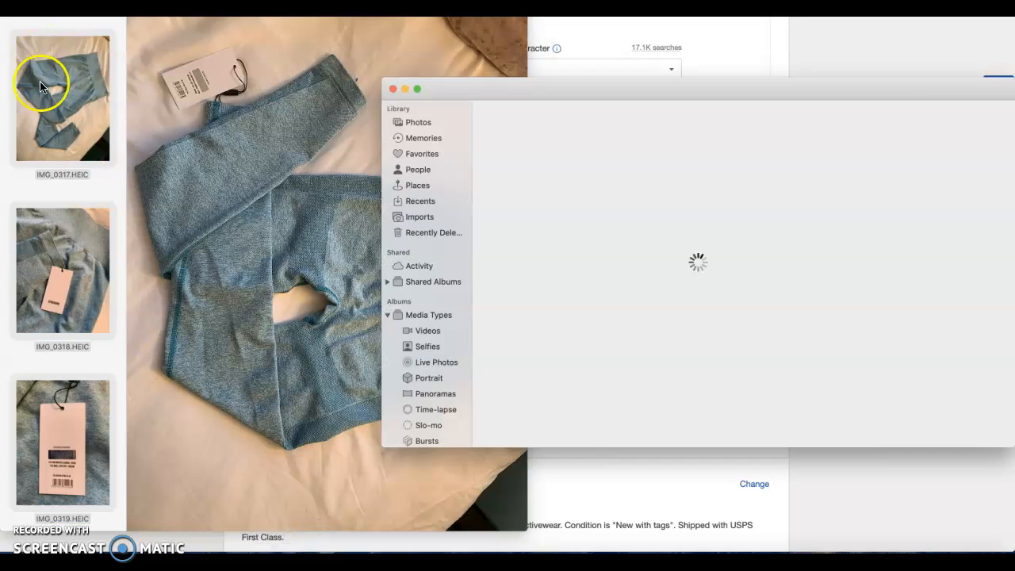
# Close the image viewer and import all the new leggings photos into the Photos library
pyautogui.click(11, 11)
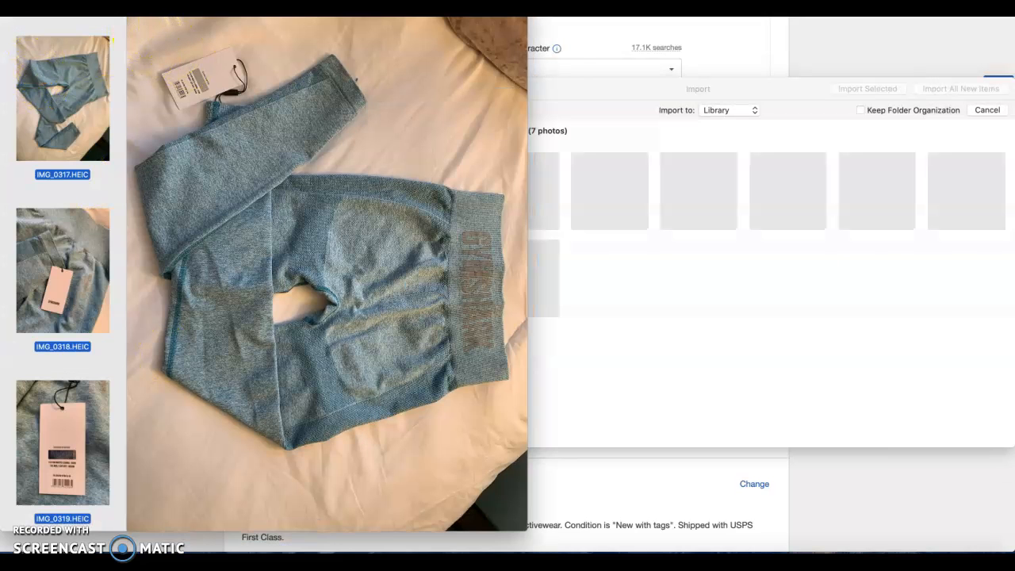
pyautogui.click(12, 11)
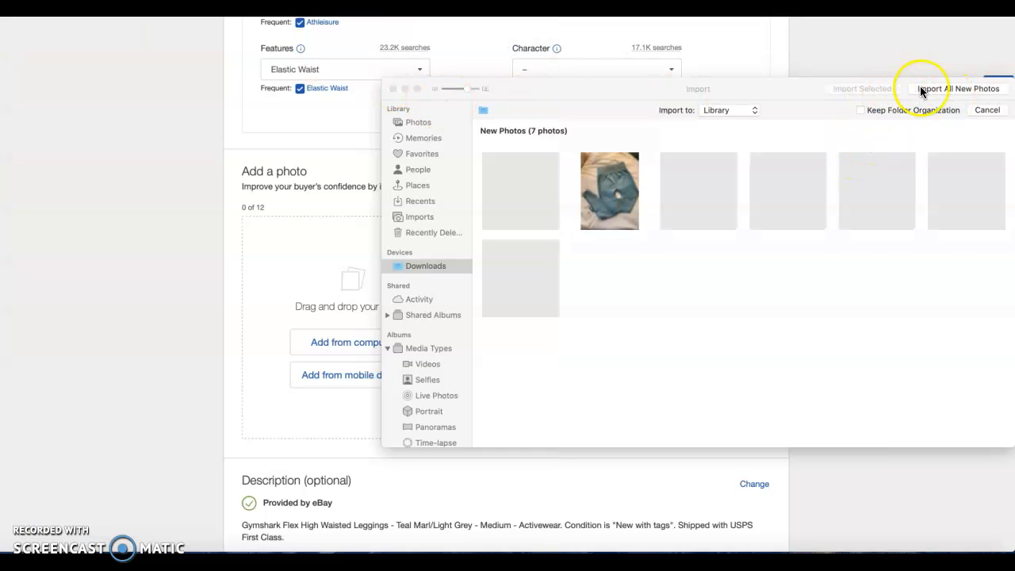
pyautogui.click(931, 89)
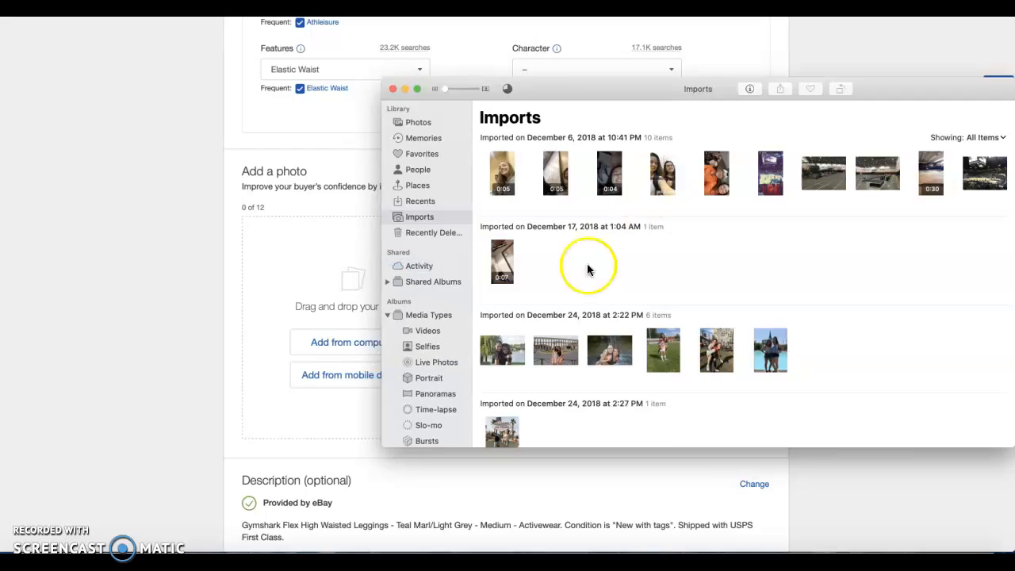
# Select all seven leggings photos from the February 20, 2021 5:49 PM import and add them to the eBay listing's photo area
pyautogui.scroll(-20, 572, 284)
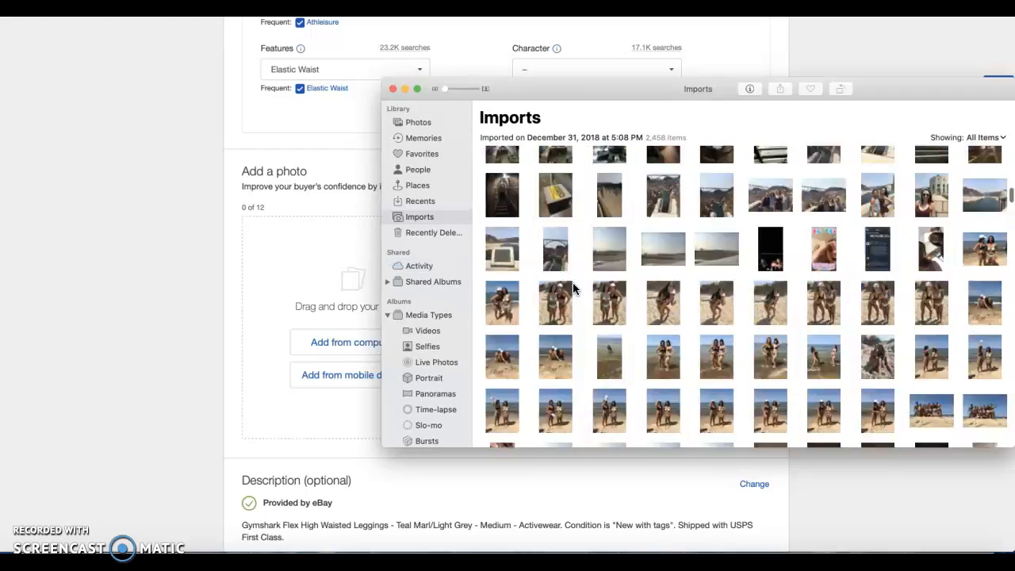
pyautogui.scroll(-20, 572, 283)
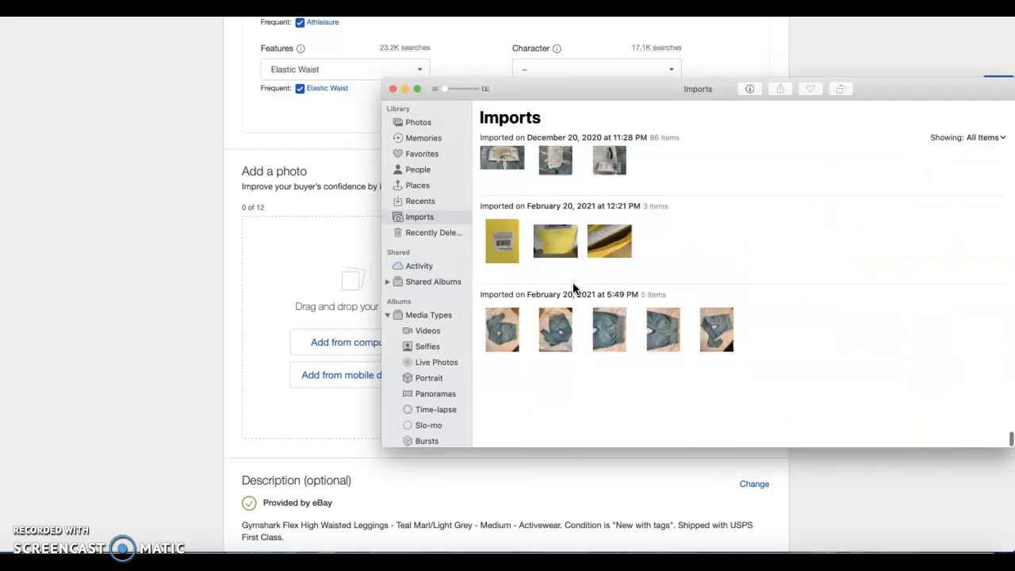
pyautogui.click(559, 325)
pyautogui.click(502, 415)
pyautogui.keyDown('super'); pyautogui.click(553, 419); pyautogui.keyUp('super')
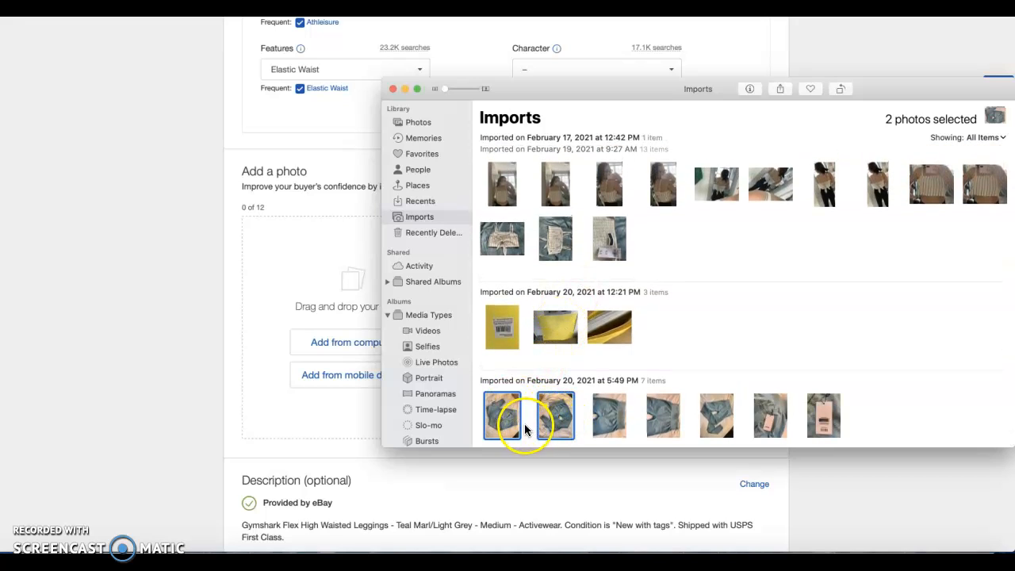
pyautogui.keyDown('super'); pyautogui.click(614, 412); pyautogui.keyUp('super')
pyautogui.keyDown('super'); pyautogui.click(663, 414); pyautogui.keyUp('super')
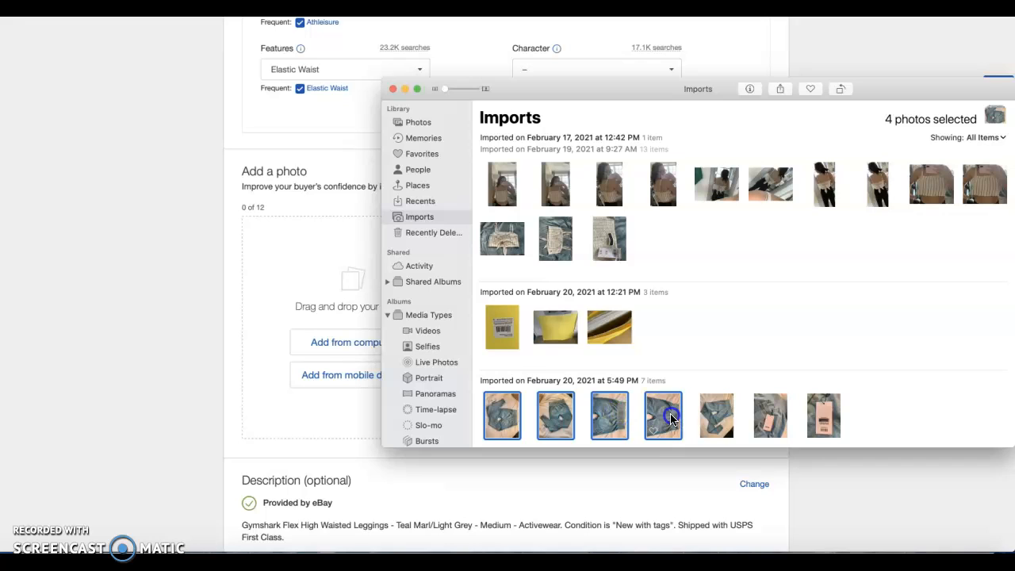
pyautogui.keyDown('super'); pyautogui.click(721, 416); pyautogui.keyUp('super')
pyautogui.keyDown('super'); pyautogui.click(769, 415); pyautogui.keyUp('super')
pyautogui.keyDown('super'); pyautogui.click(820, 413); pyautogui.keyUp('super')
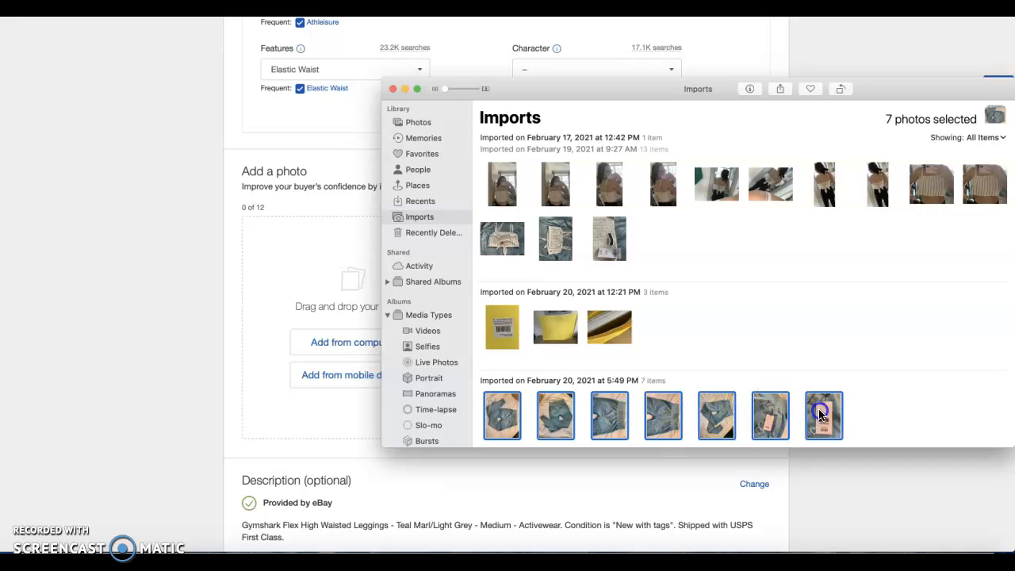
pyautogui.moveTo(803, 404); pyautogui.dragTo(346, 297)
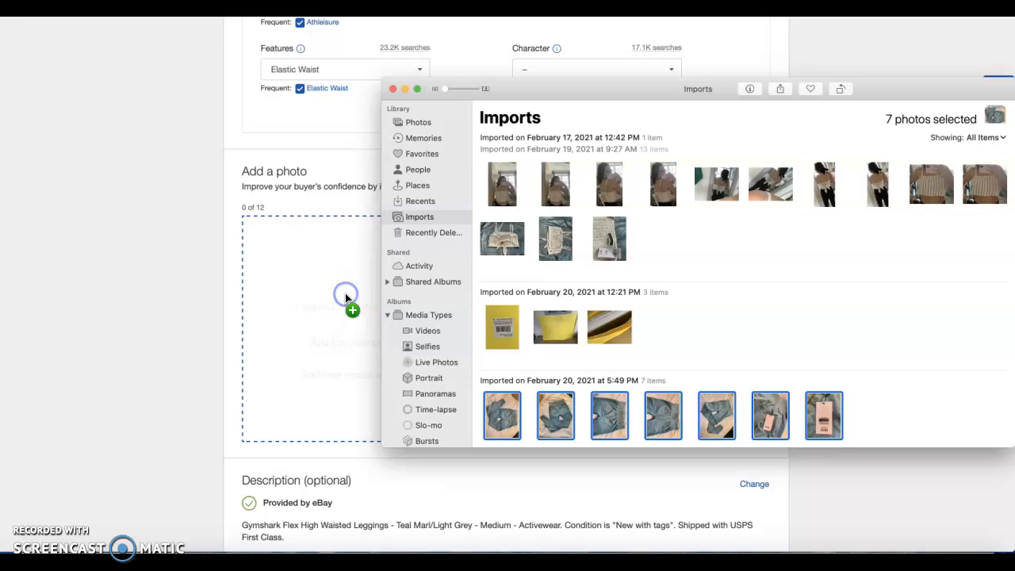
pyautogui.click(170, 255)
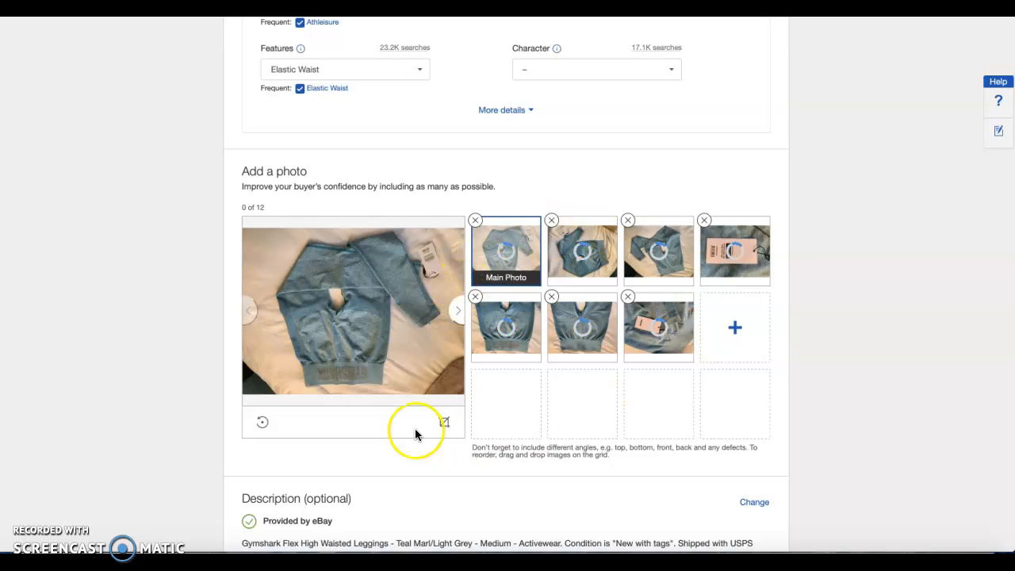
# Rotate the main leggings photo by 180 degrees and crop away a strip along both its left and right edges
pyautogui.click(264, 424)
pyautogui.click(264, 424)
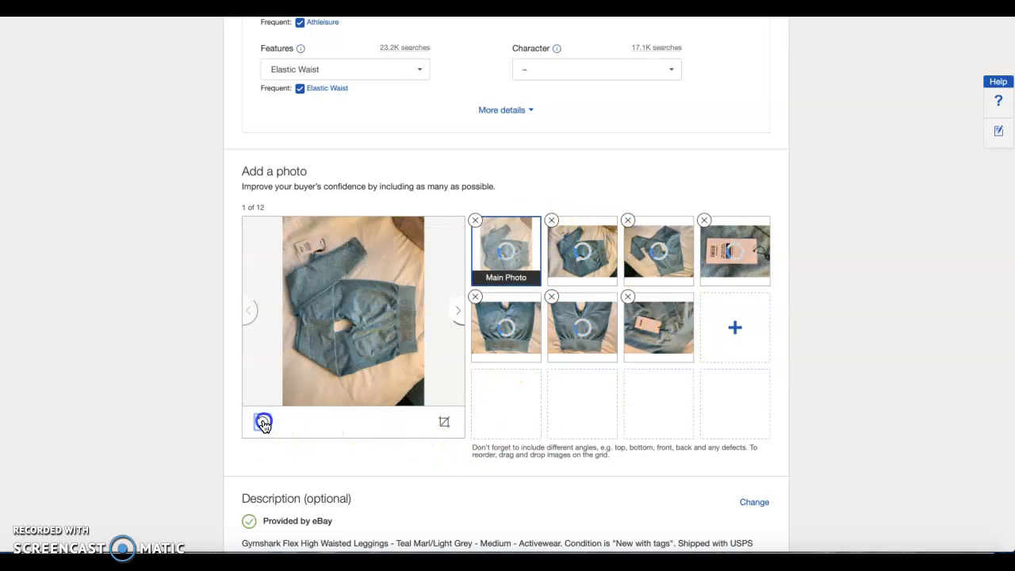
pyautogui.click(444, 421)
pyautogui.moveTo(248, 232); pyautogui.dragTo(268, 233)
pyautogui.moveTo(459, 390); pyautogui.dragTo(438, 393)
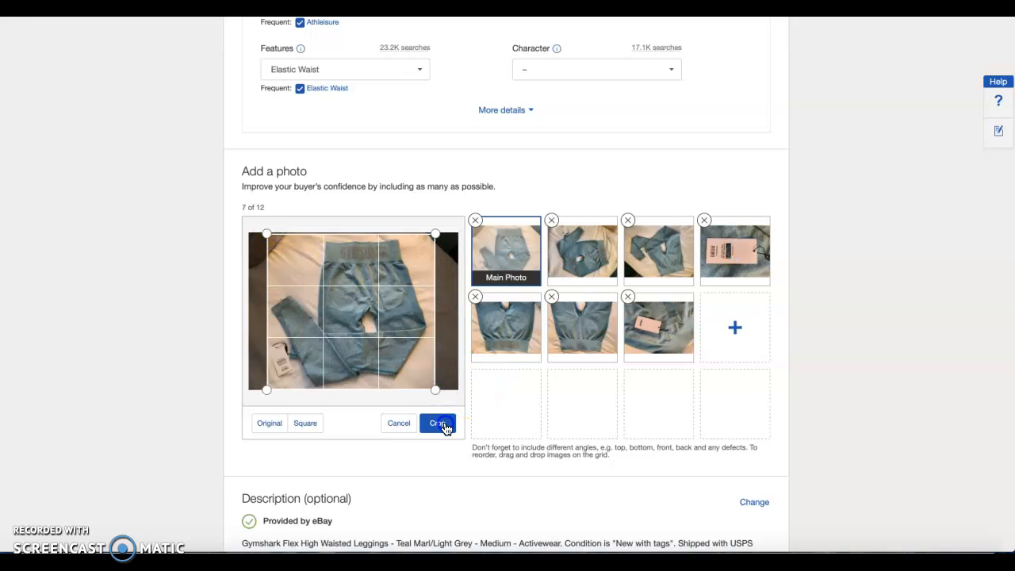
pyautogui.click(442, 424)
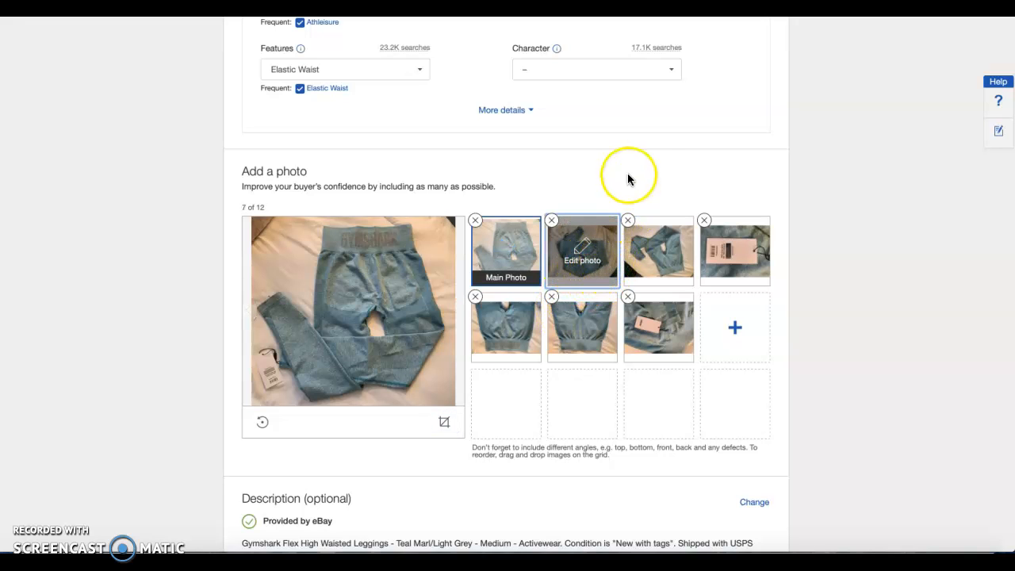
# Remove the second leggings photo, the duplicate back view, from the listing
pyautogui.click(511, 279)
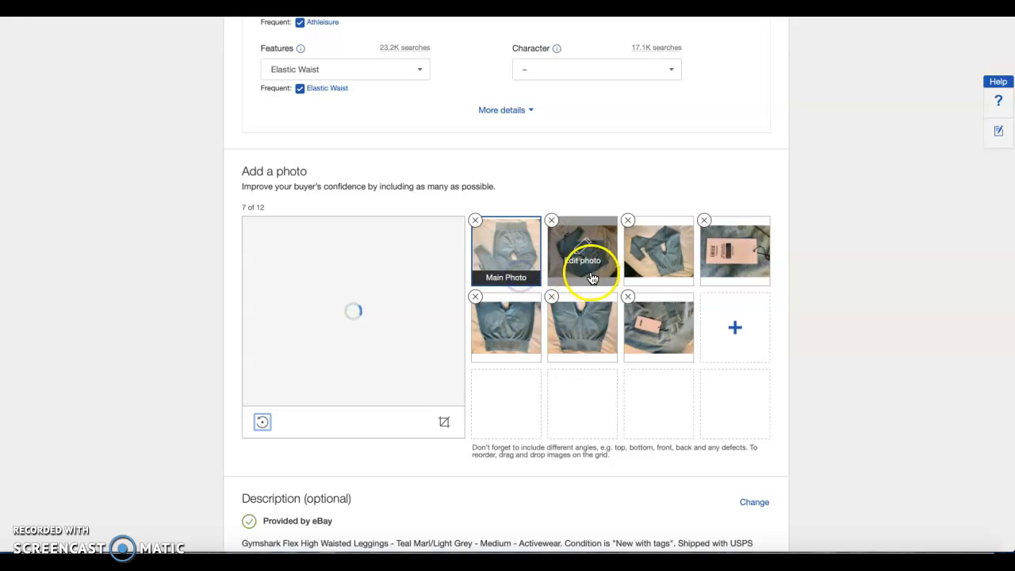
pyautogui.click(600, 278)
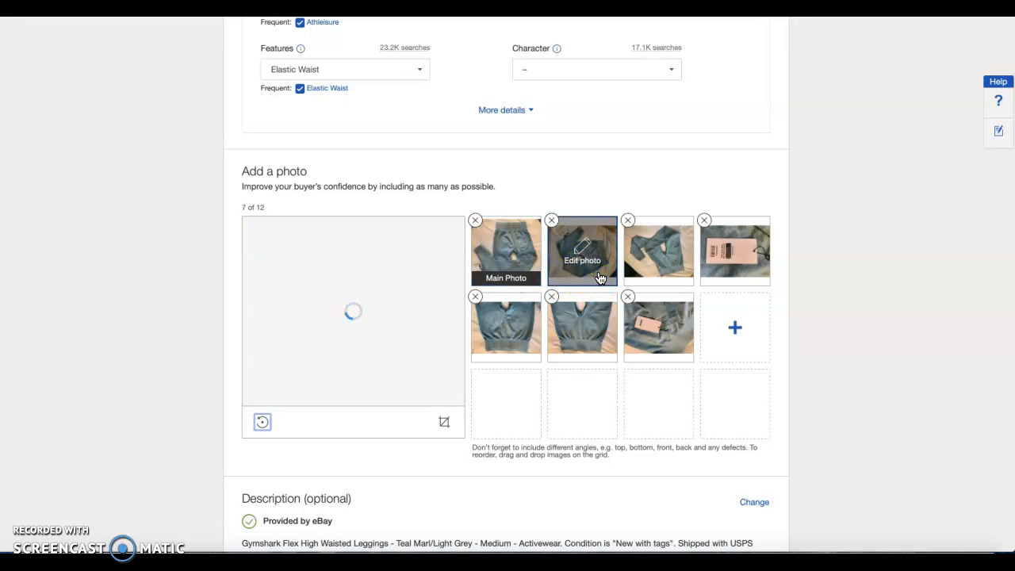
pyautogui.click(552, 221)
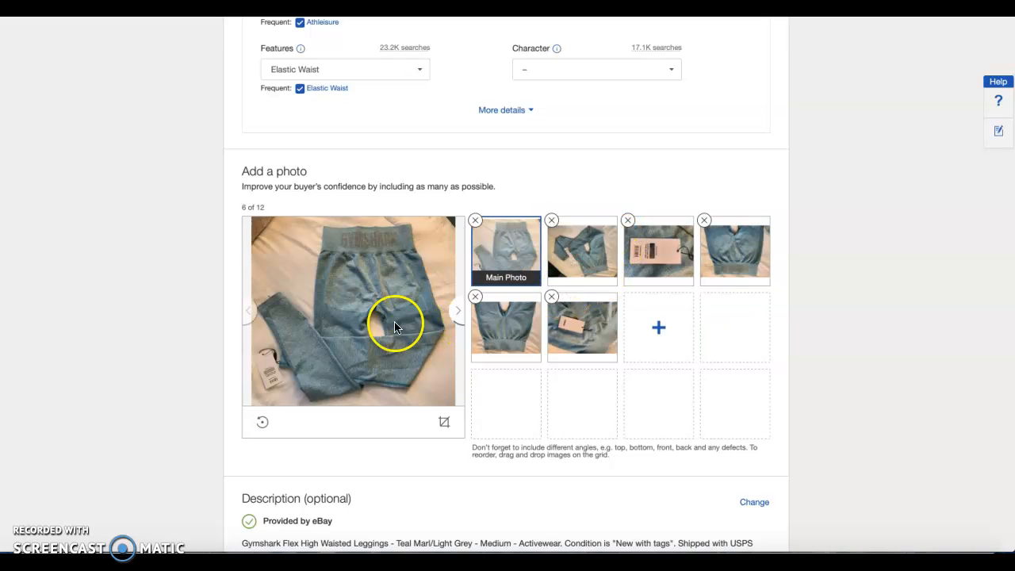
# Rotate the front-view leggings photo in second place by 180 degrees and crop away a strip along both its left and right edges
pyautogui.click(591, 283)
pyautogui.click(262, 423)
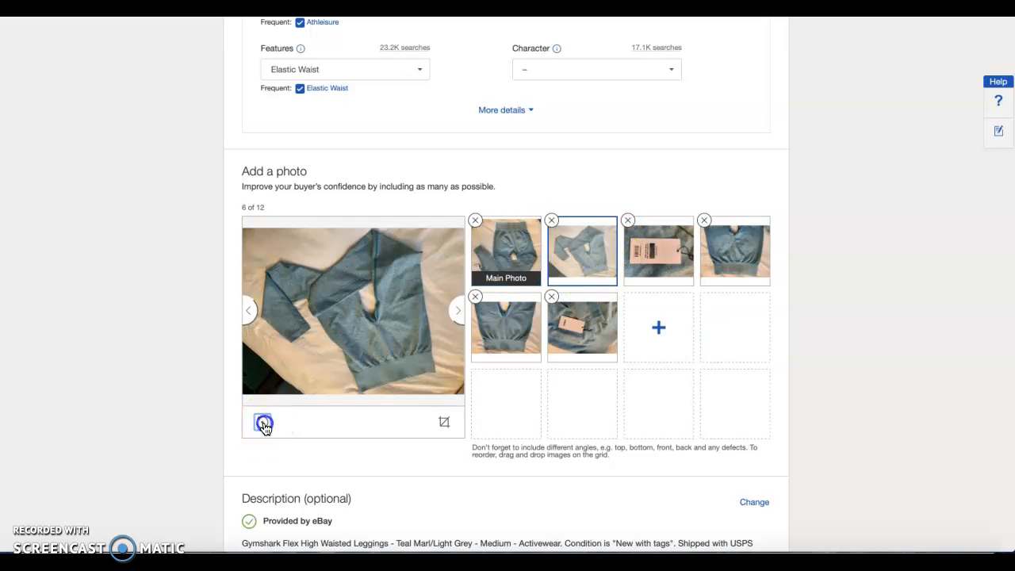
pyautogui.click(262, 422)
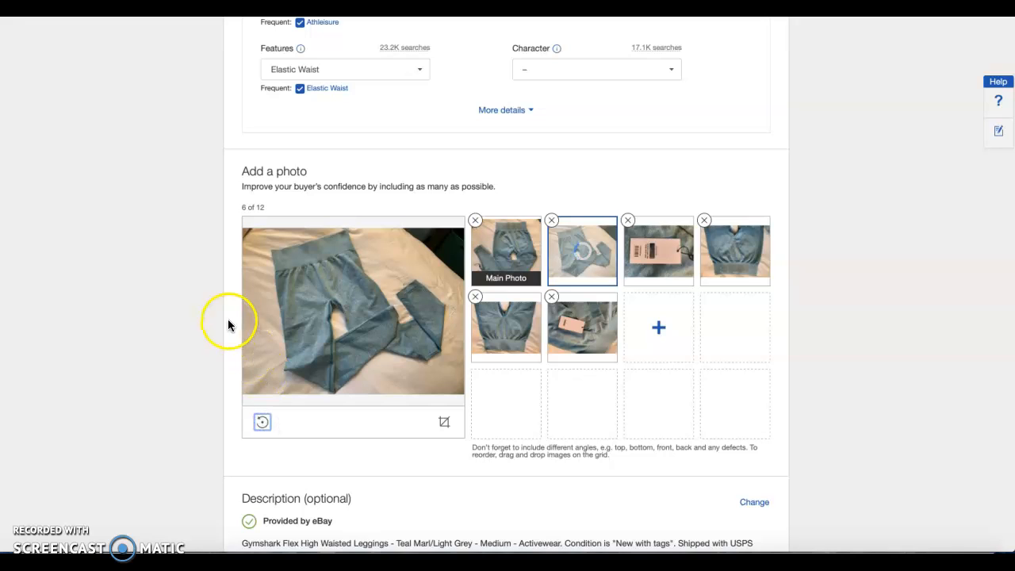
pyautogui.click(448, 427)
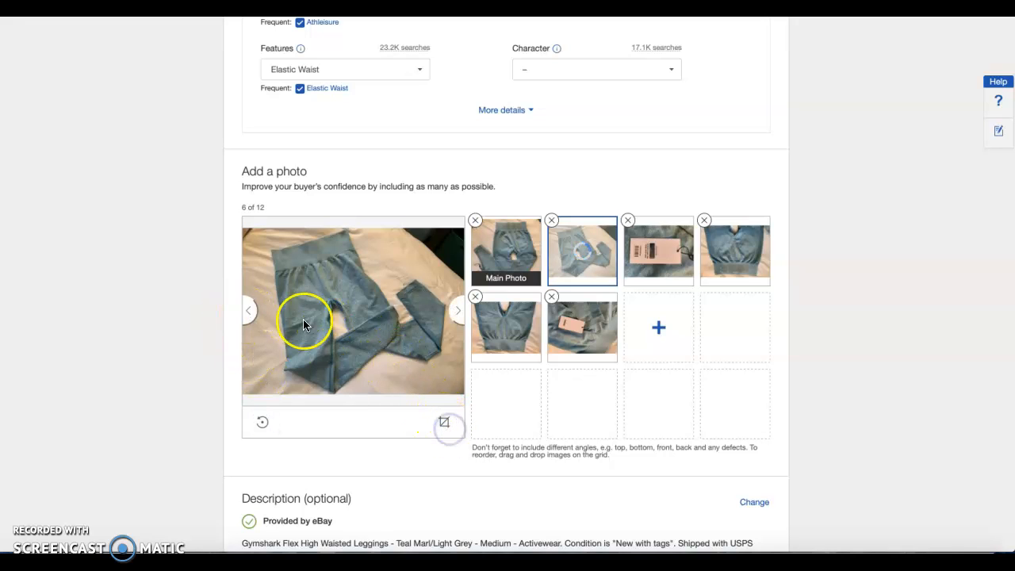
pyautogui.click(444, 421)
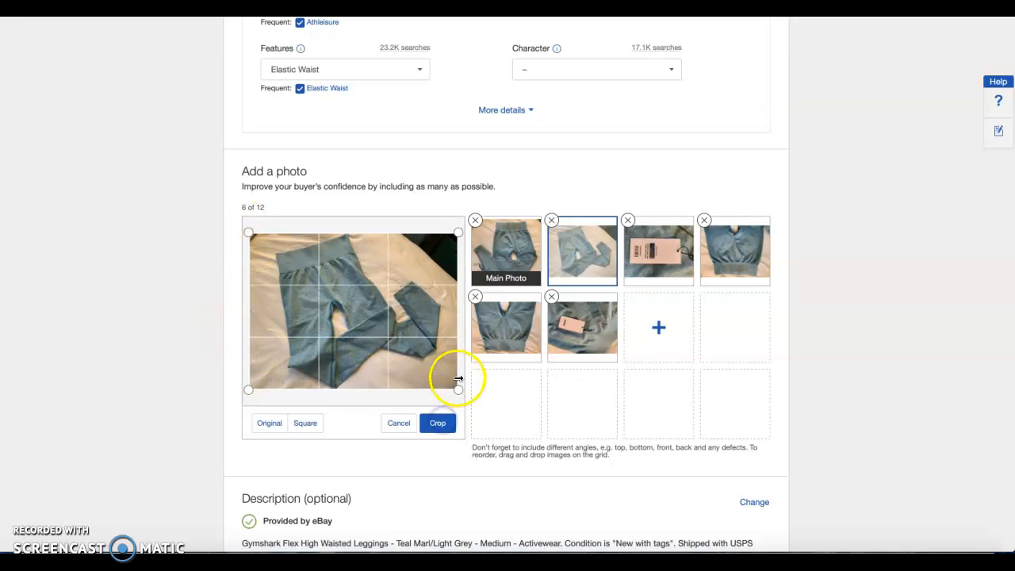
pyautogui.moveTo(459, 391); pyautogui.dragTo(443, 390)
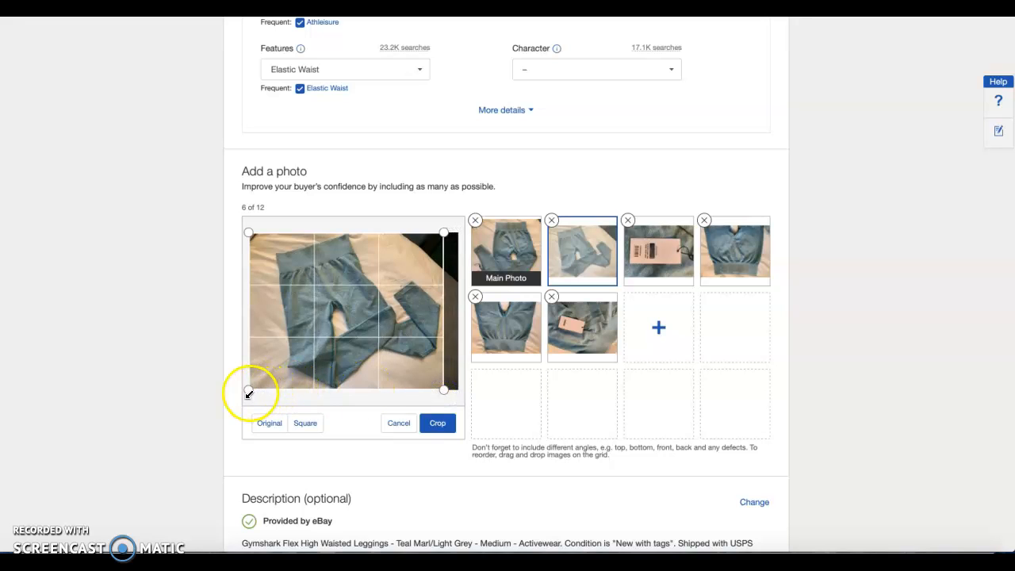
pyautogui.moveTo(252, 391); pyautogui.dragTo(268, 389)
pyautogui.click(437, 422)
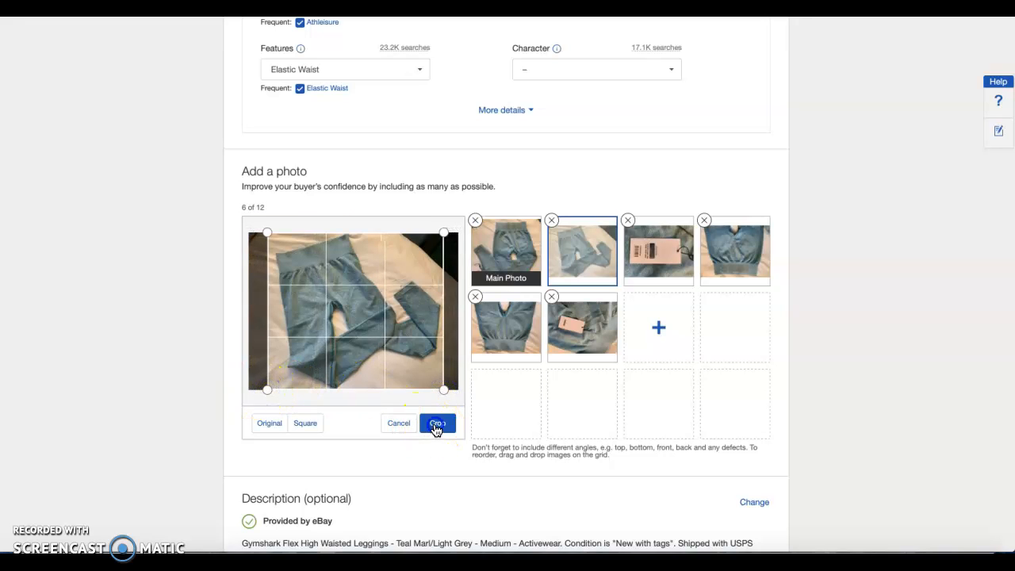
# Rotate the barcode tag photo and the close-up of the Gymshark-branded waistband so that both are upright
pyautogui.click(659, 266)
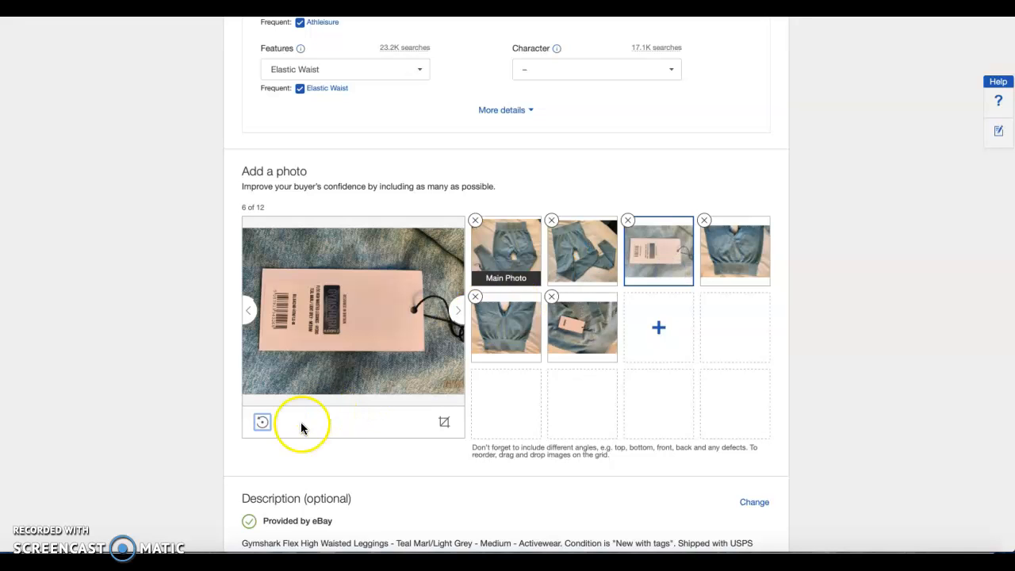
pyautogui.click(263, 421)
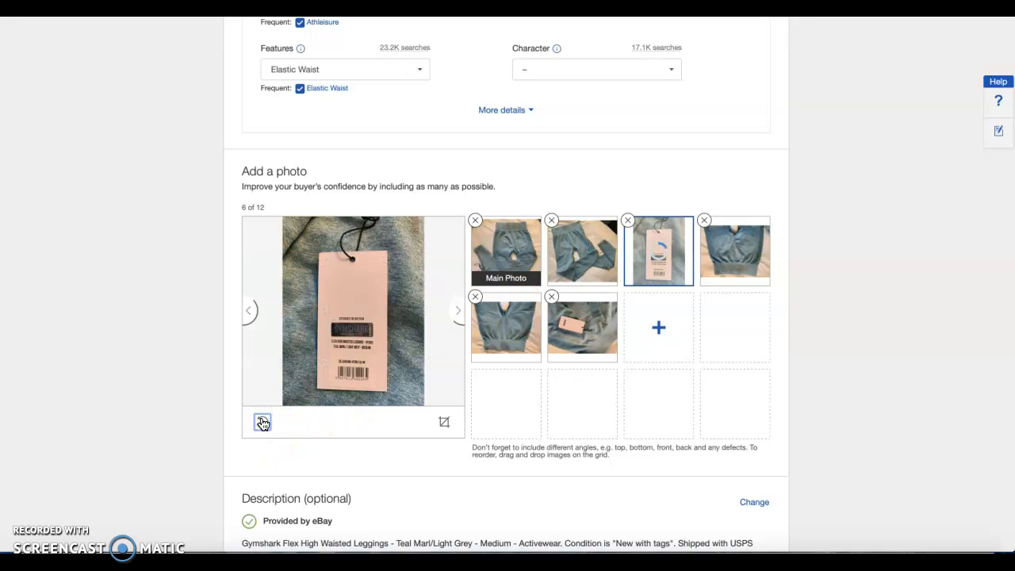
pyautogui.click(747, 276)
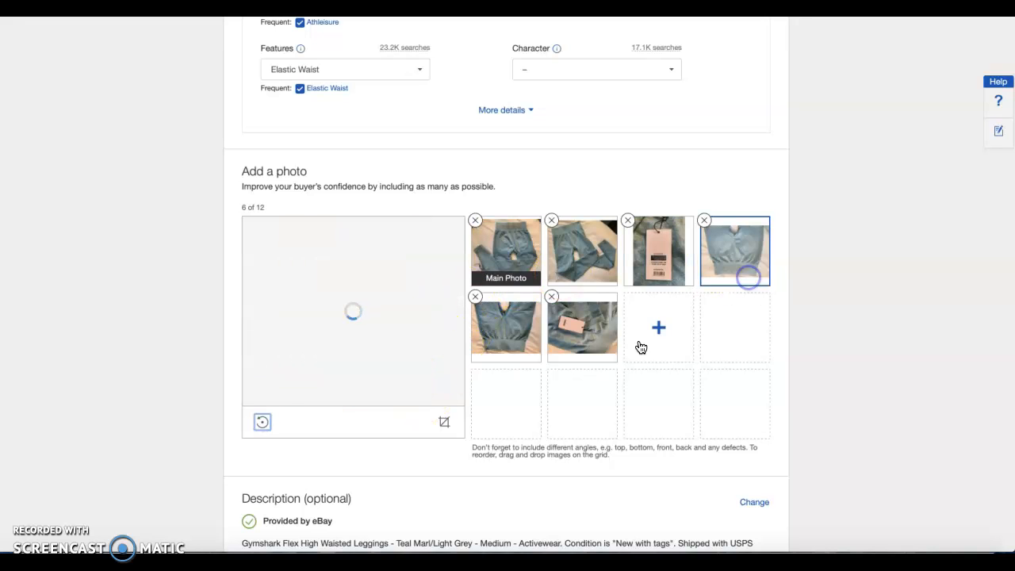
pyautogui.click(264, 422)
pyautogui.click(265, 421)
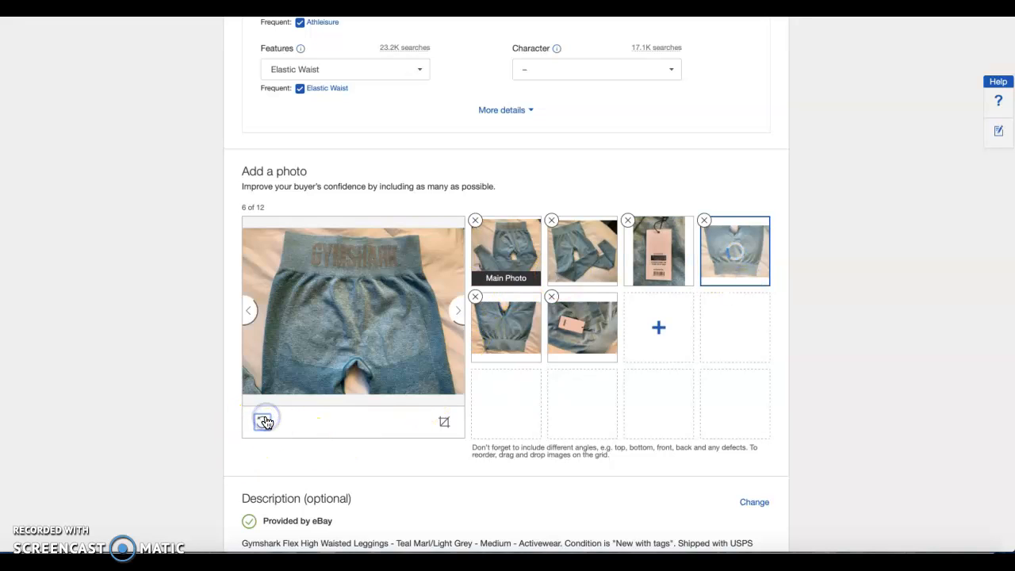
# Rotate the plain waistband close-up and the photo of the tag lying on the leggings by 180 degrees each
pyautogui.click(530, 350)
pyautogui.click(263, 422)
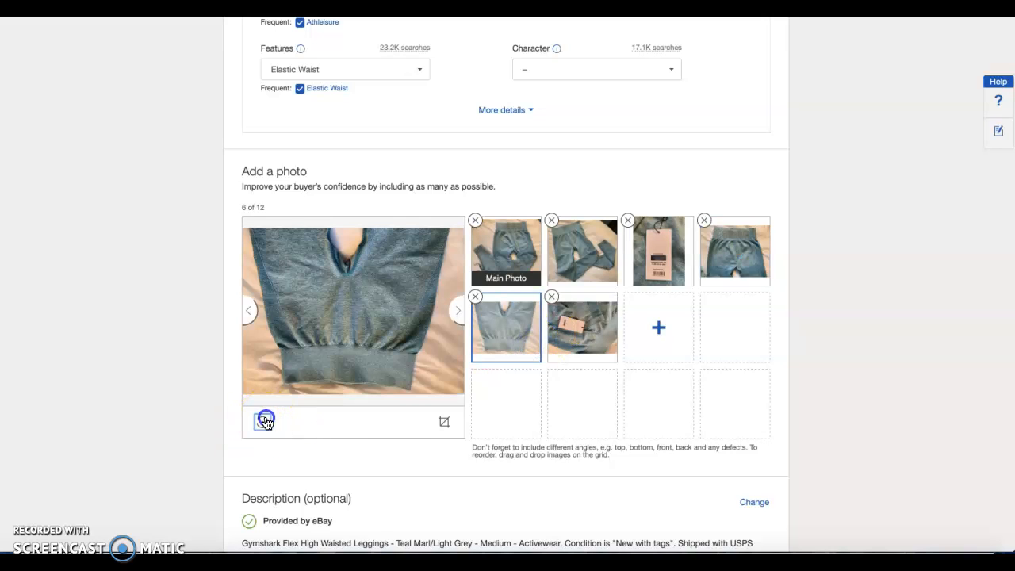
pyautogui.click(265, 422)
pyautogui.click(264, 422)
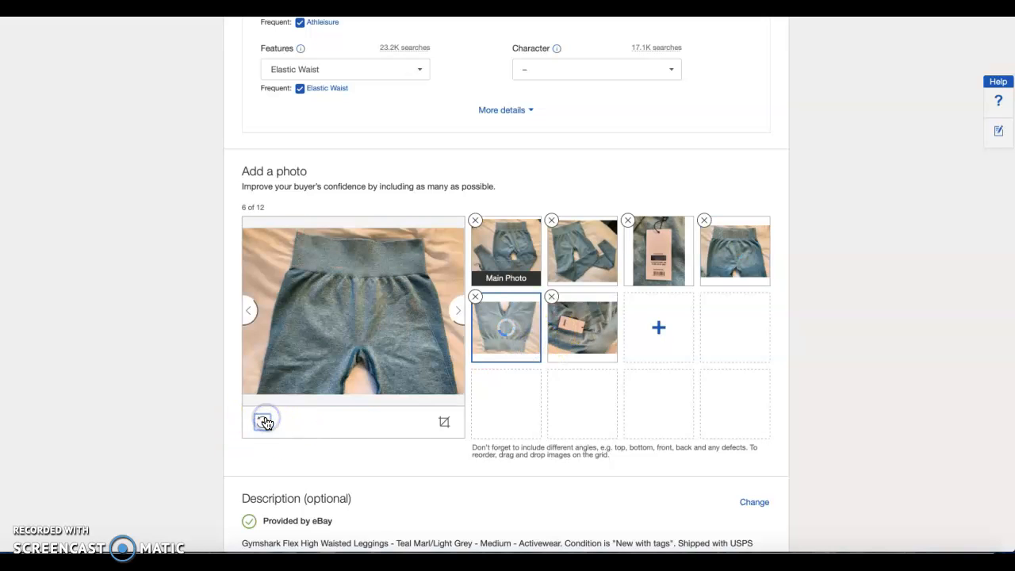
pyautogui.click(611, 332)
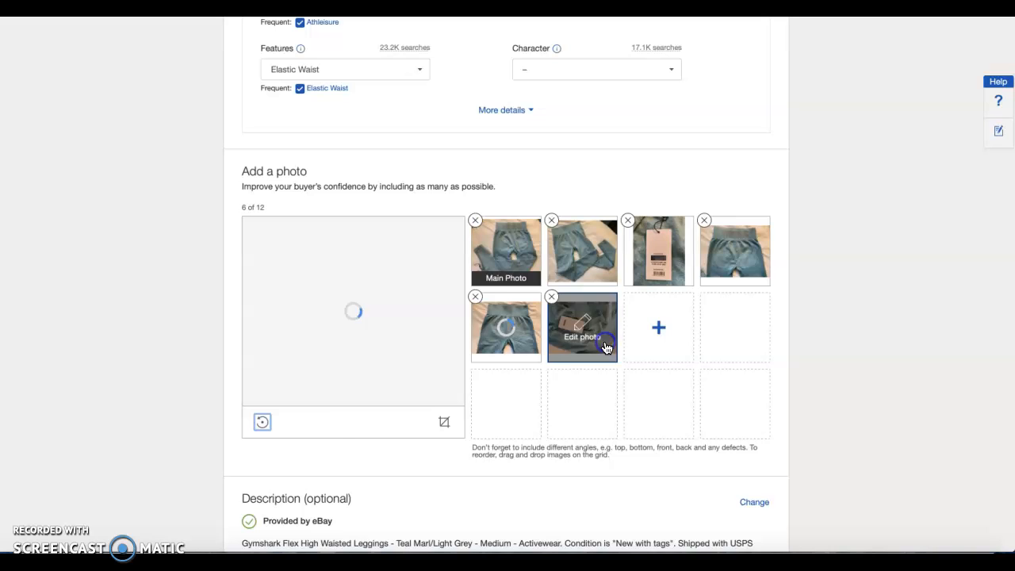
pyautogui.click(262, 422)
pyautogui.click(261, 422)
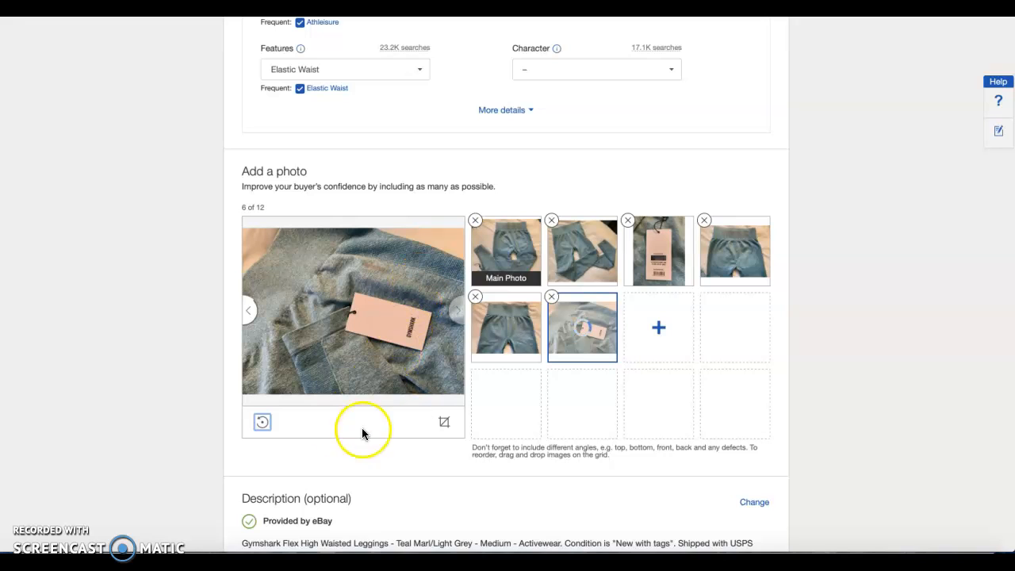
pyautogui.click(639, 399)
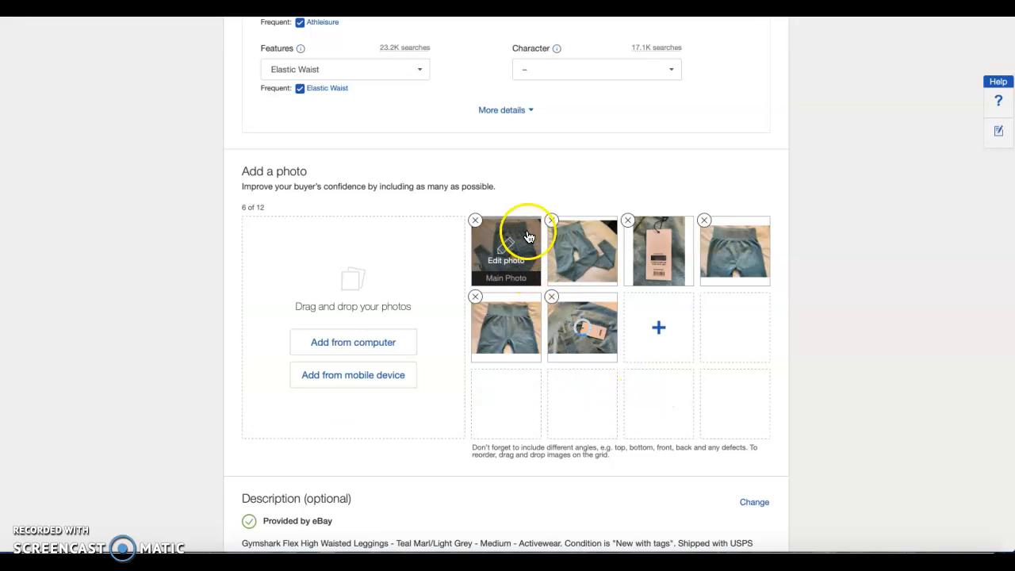
# Reorder the listing photos so the two waistband close-ups follow the full views and the two tag photos come last, ending with the barcode tag
pyautogui.click(526, 235)
pyautogui.moveTo(528, 236); pyautogui.dragTo(525, 336)
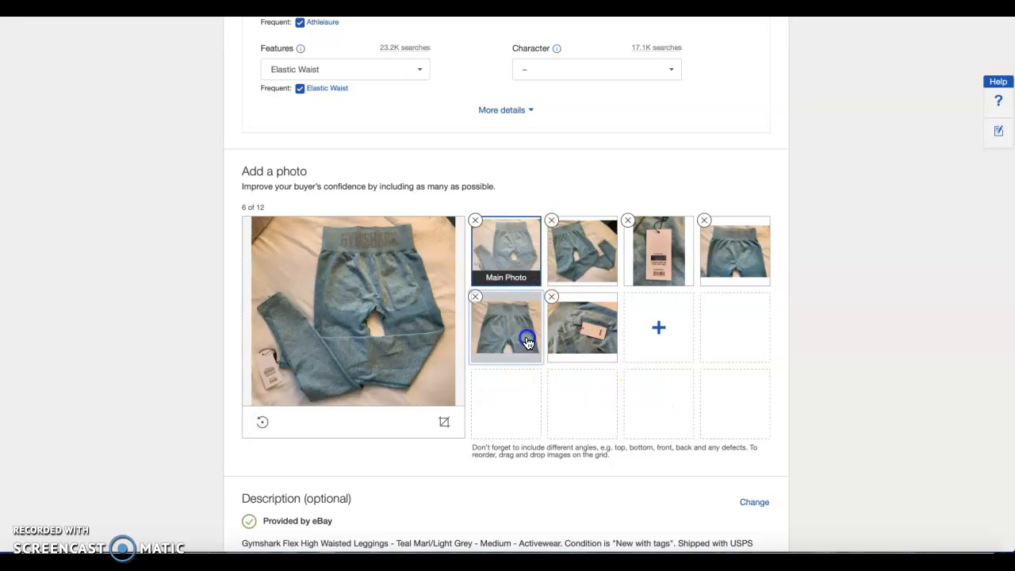
pyautogui.moveTo(596, 279); pyautogui.dragTo(516, 345)
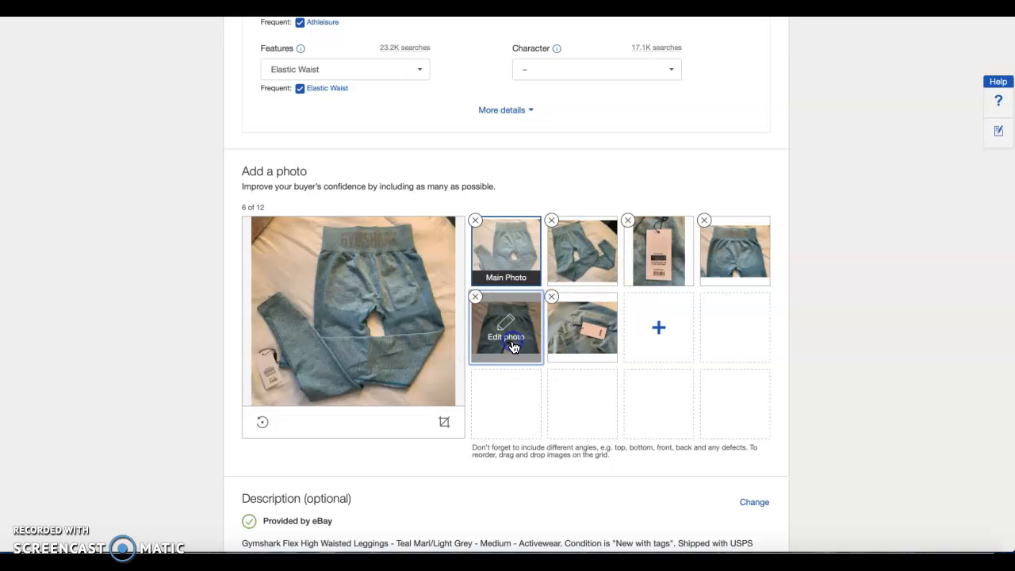
pyautogui.moveTo(693, 270); pyautogui.dragTo(604, 357)
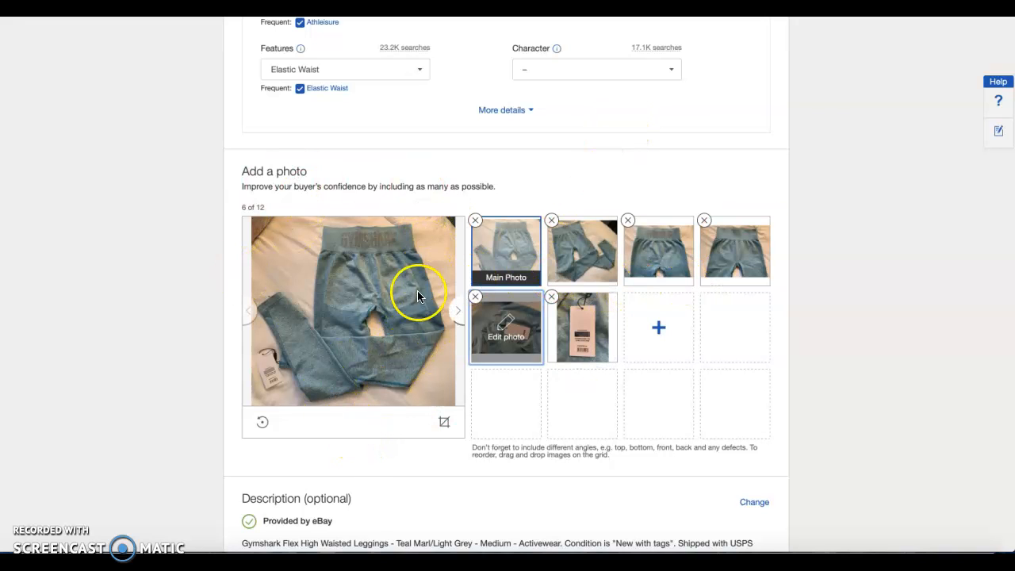
# Review the second photo and the main photo in the large preview, and look over the Description section
pyautogui.click(603, 282)
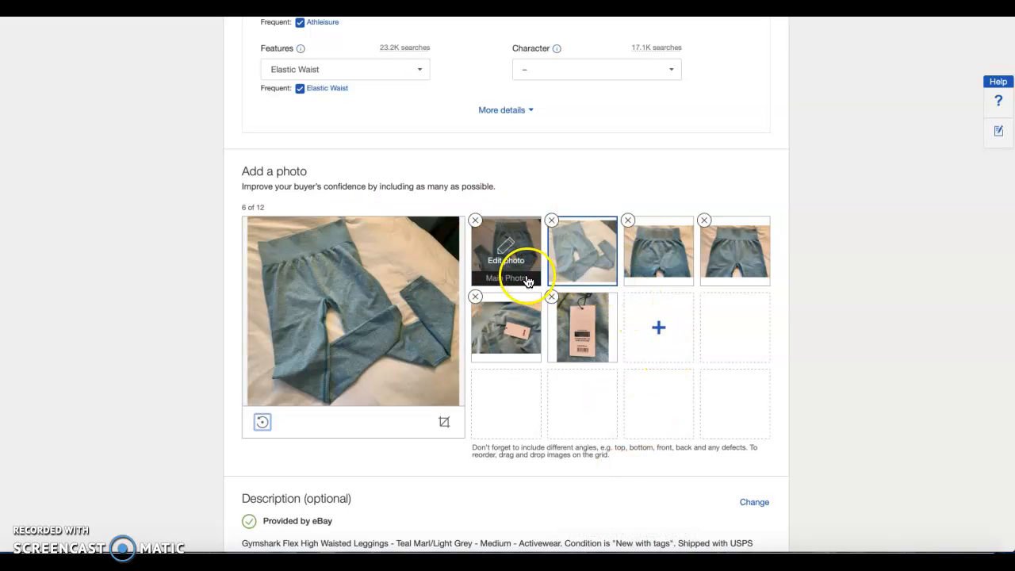
pyautogui.click(527, 281)
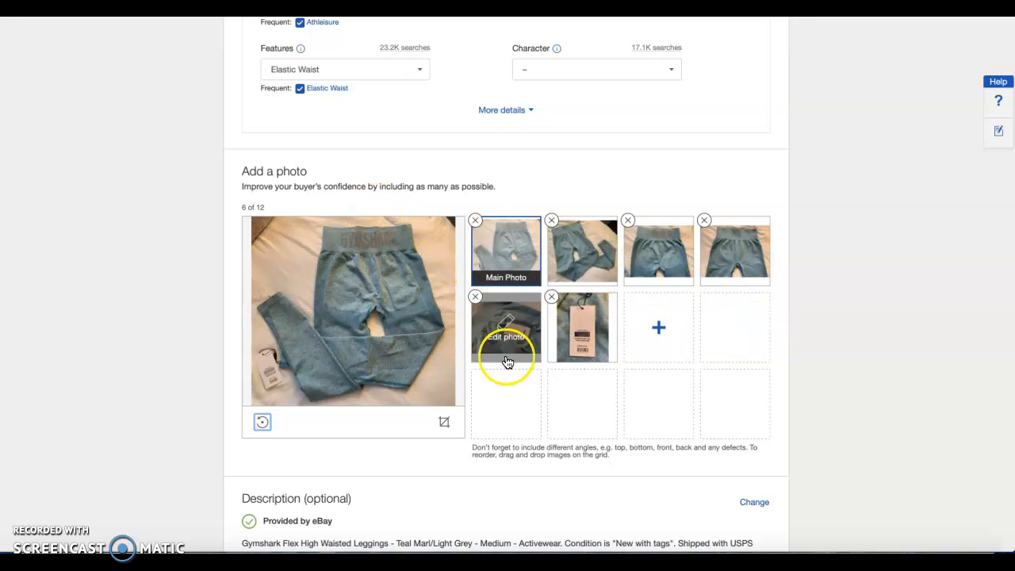
pyautogui.scroll(-3, 765, 391)
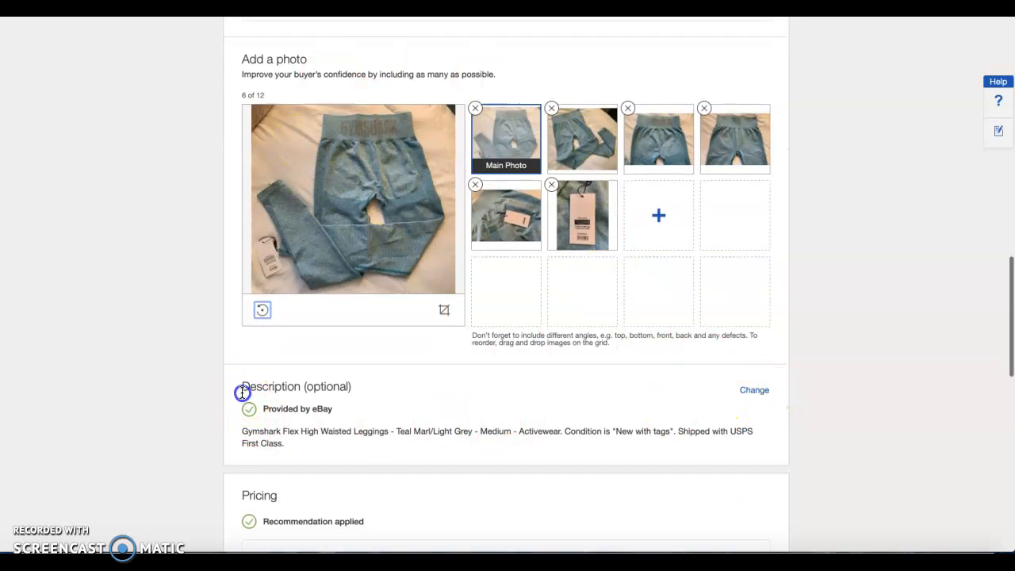
pyautogui.moveTo(241, 388); pyautogui.dragTo(363, 392)
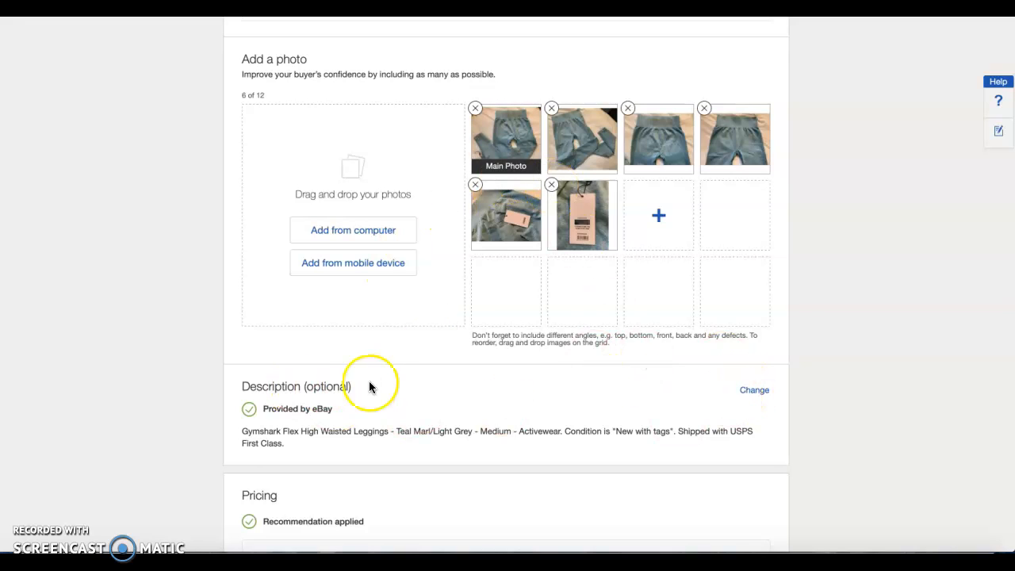
# Compare the eBay-provided description with the listing title, open the description for editing and insert blank lines above its text
pyautogui.moveTo(241, 431); pyautogui.dragTo(559, 431)
pyautogui.scroll(13, 592, 295)
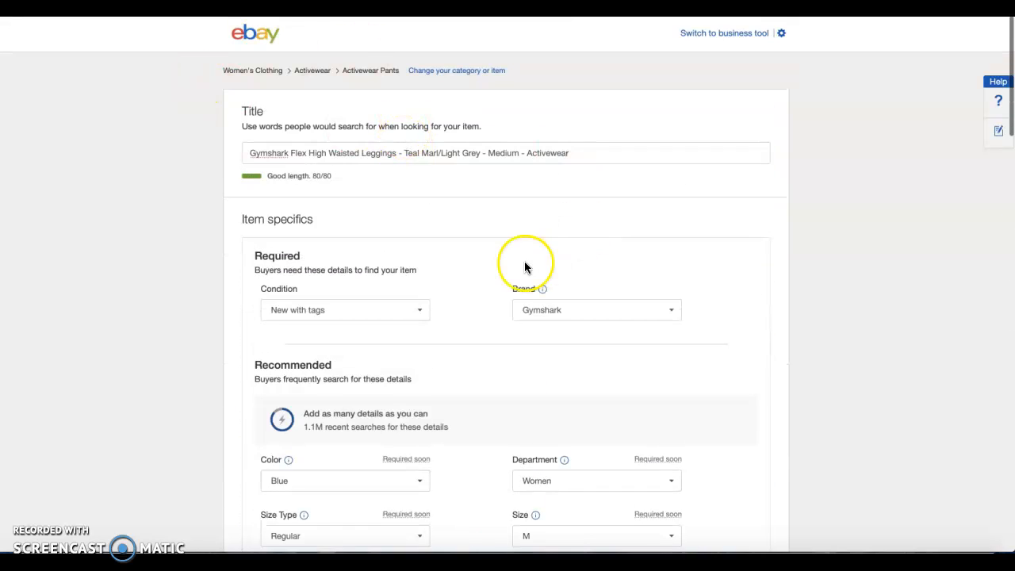
pyautogui.scroll(-15, 524, 265)
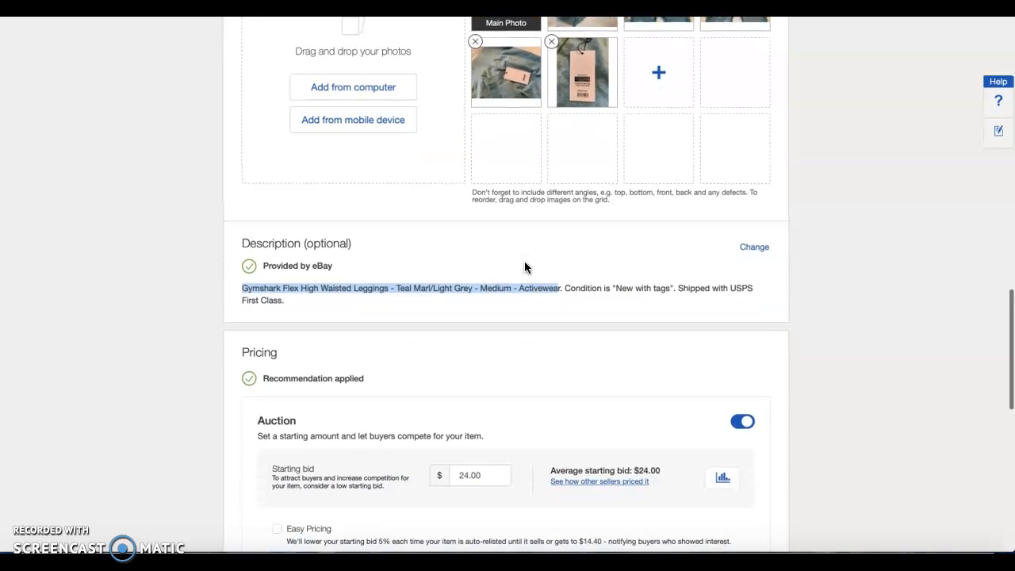
pyautogui.click(524, 267)
pyautogui.click(754, 246)
pyautogui.click(249, 299)
pyautogui.press('Return')
pyautogui.press('Return')
pyautogui.click(270, 295)
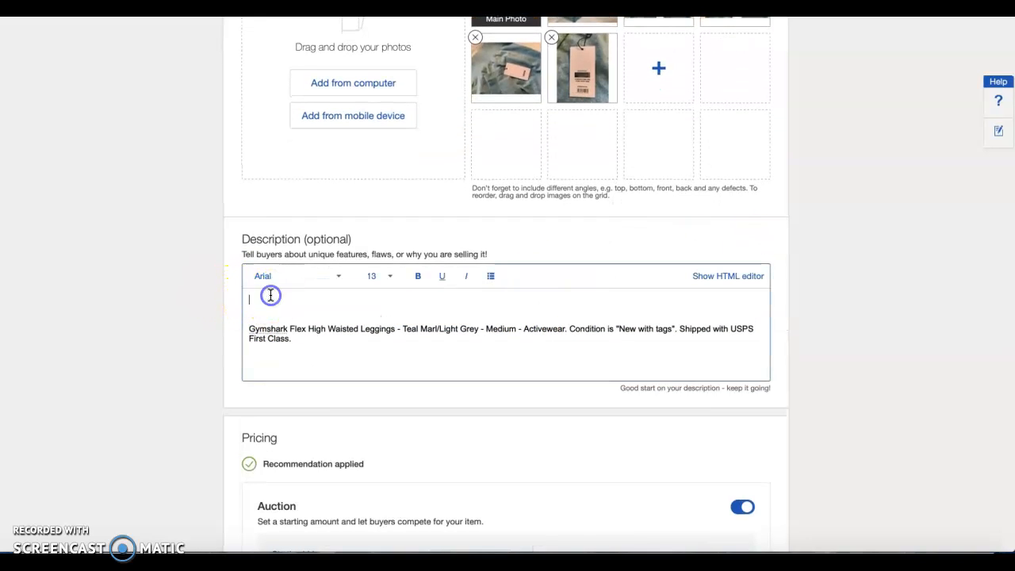
# Start the description with "Brand new Gymshark legging! I have these in so many colors, and"
pyautogui.write('Brand New')
pyautogui.press('BackSpace')
pyautogui.press('BackSpace')
pyautogui.write('new gy')
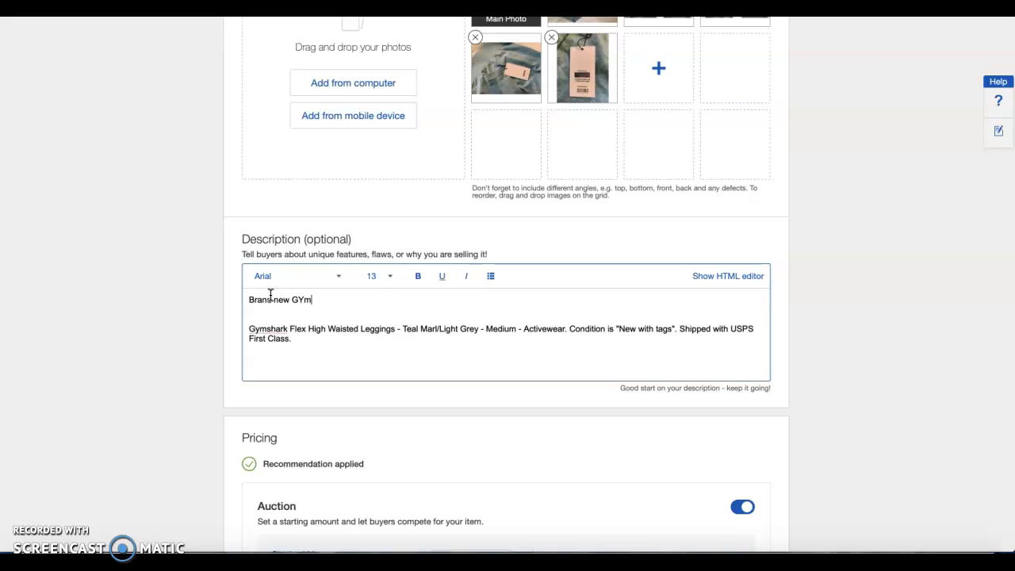
pyautogui.write('mshark legging! I have these in so many colors, and ')
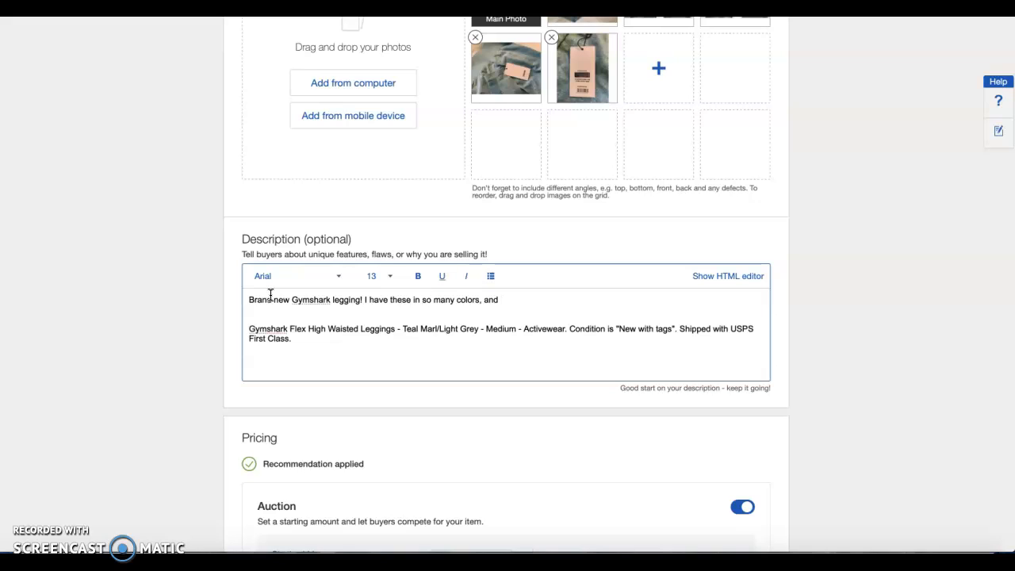
pyautogui.write('got these as a gift (eventthough I already had the same')
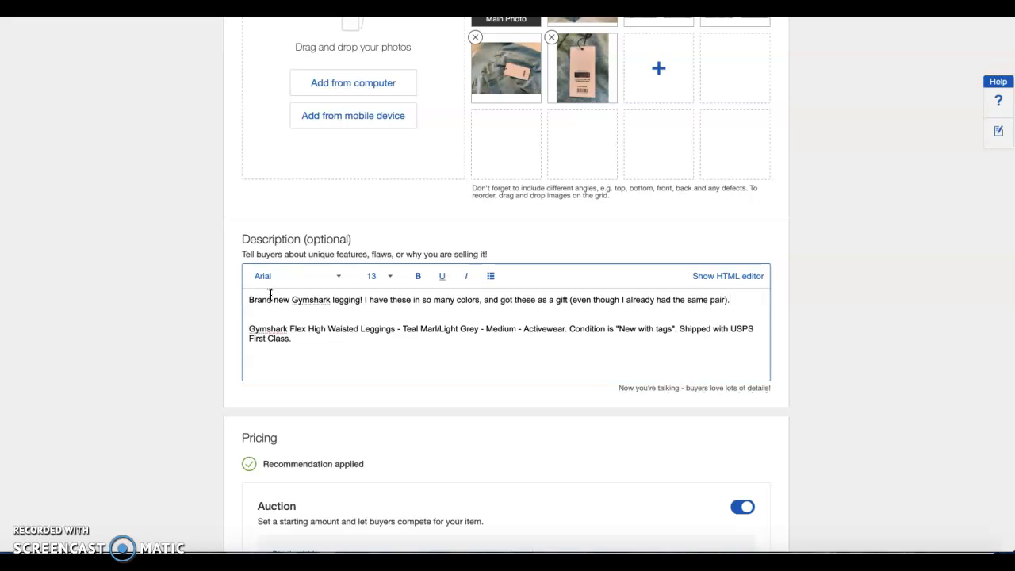
# Add "Would recommend to anyone - perfect for the gym or just lounging around at home." to the description
pyautogui.write('pair). Would recommend to anyone - perfect for the gym or just')
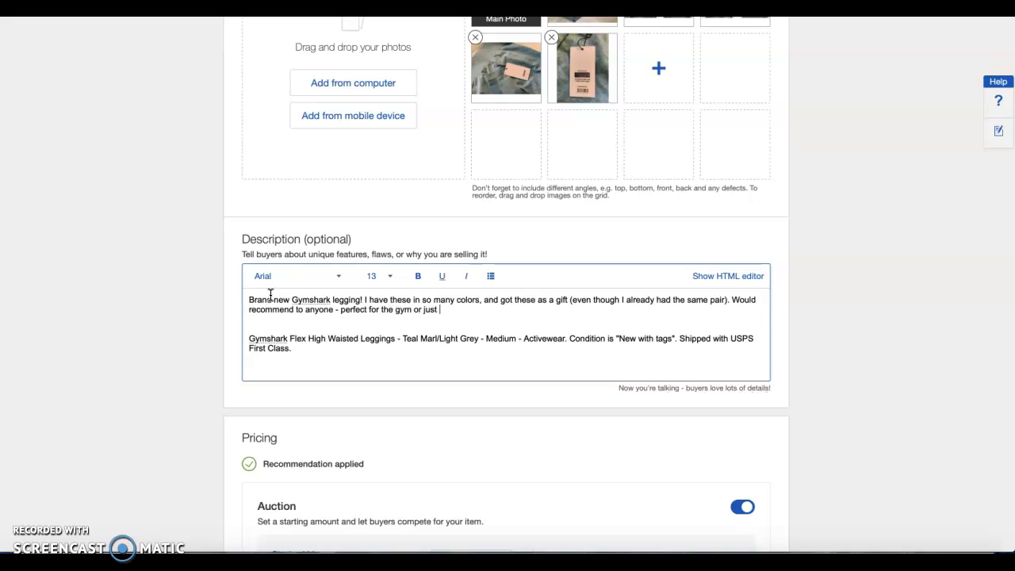
pyautogui.write('around at hom')
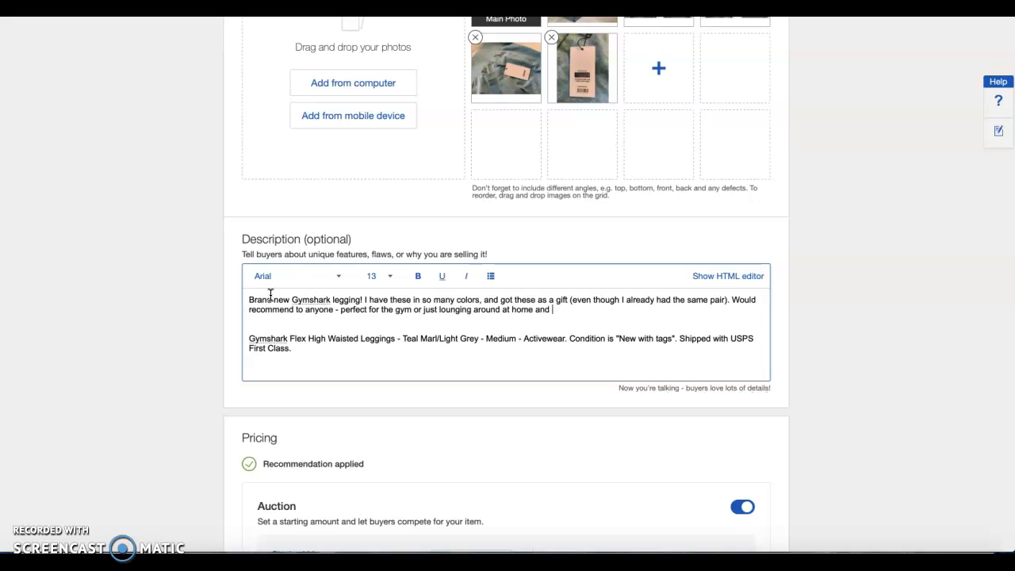
pyautogui.write('e. They fit fantastic and mak')
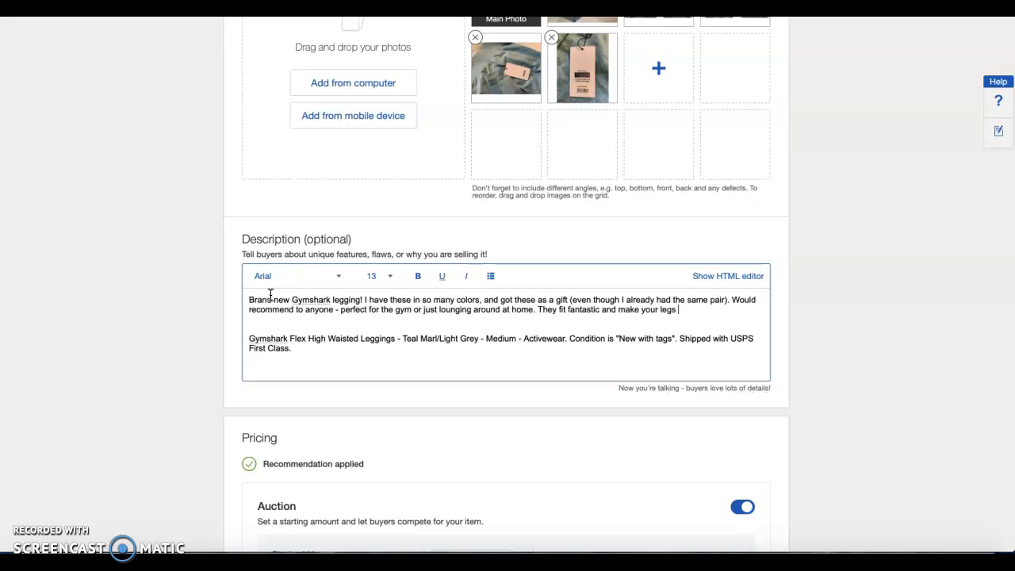
pyautogui.write('e your legs/butt')
# Add "They fit fantastic and make your legs/butt look great!" and correct the spelling of the description's first word to "Brand"
pyautogui.click(263, 294)
pyautogui.write('look great!')
# Add a separate line reading "Message me with any questions!" below the description's opening paragraph
pyautogui.press('Return')
pyautogui.press('Return')
pyautogui.write('Message me with')
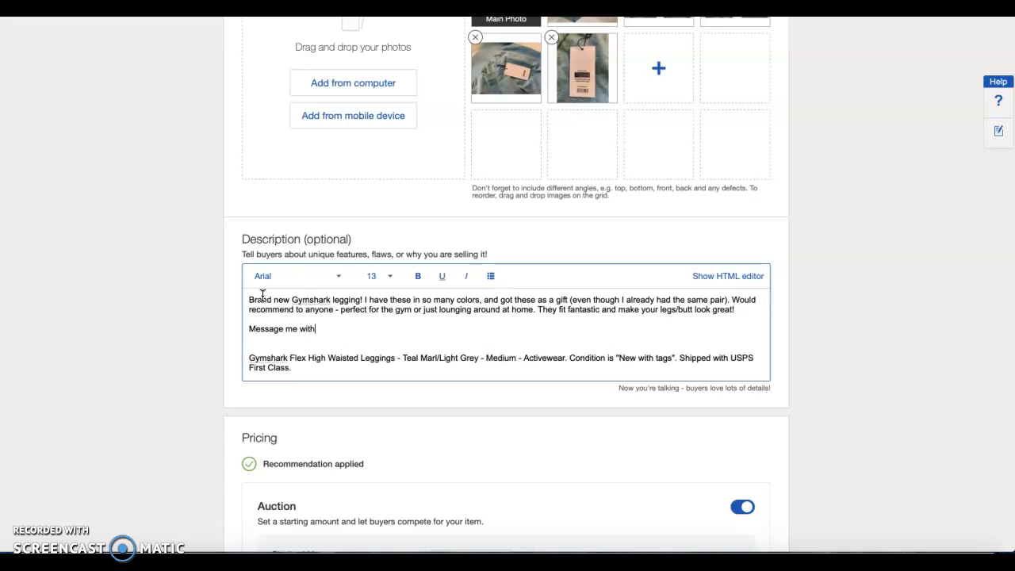
pyautogui.write(' any questions!')
pyautogui.press('Return')
pyautogui.press('BackSpace')
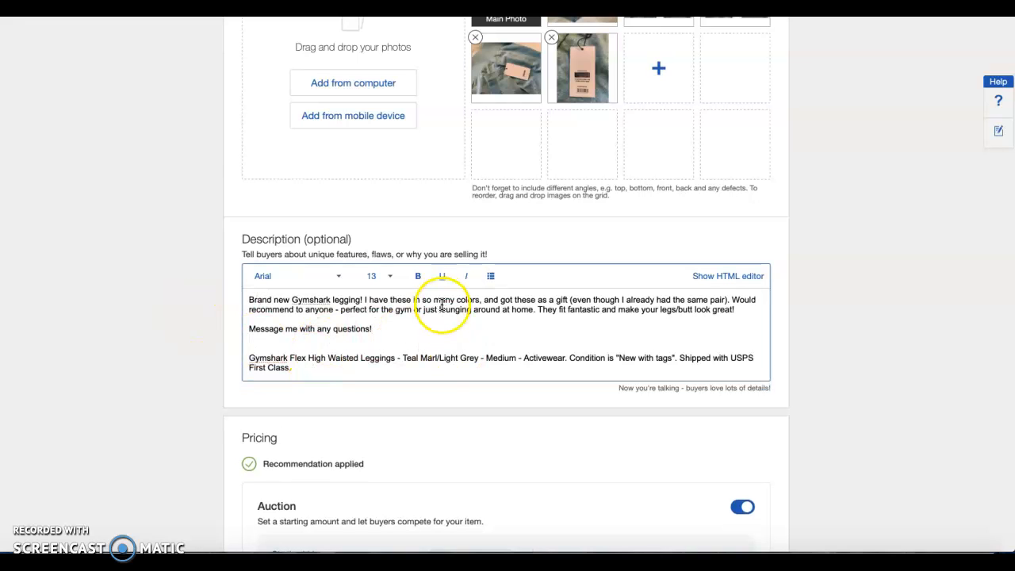
# Review the written description together with the listing photos and the Pricing section
pyautogui.scroll(-1, 442, 301)
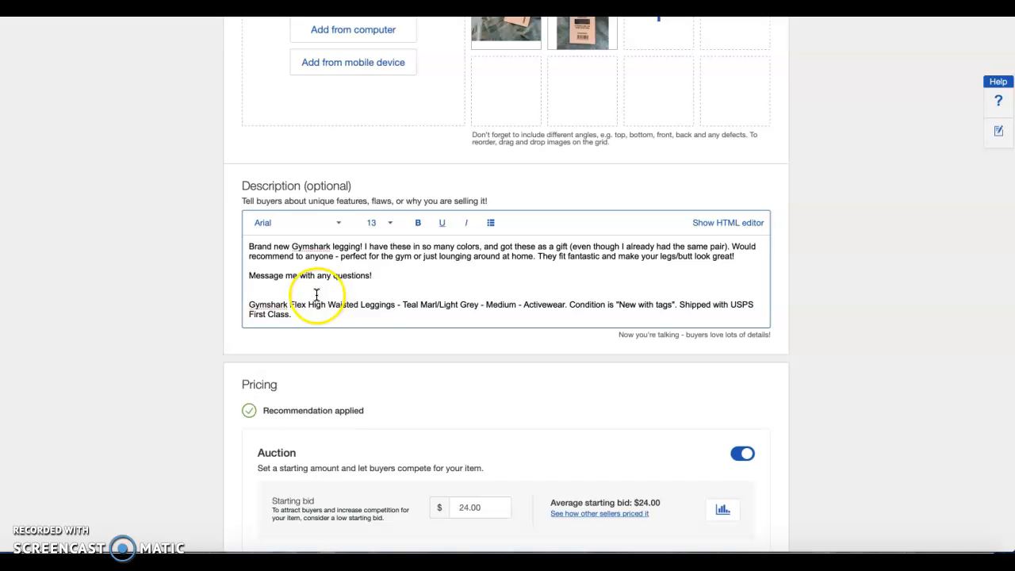
pyautogui.scroll(-2, 444, 368)
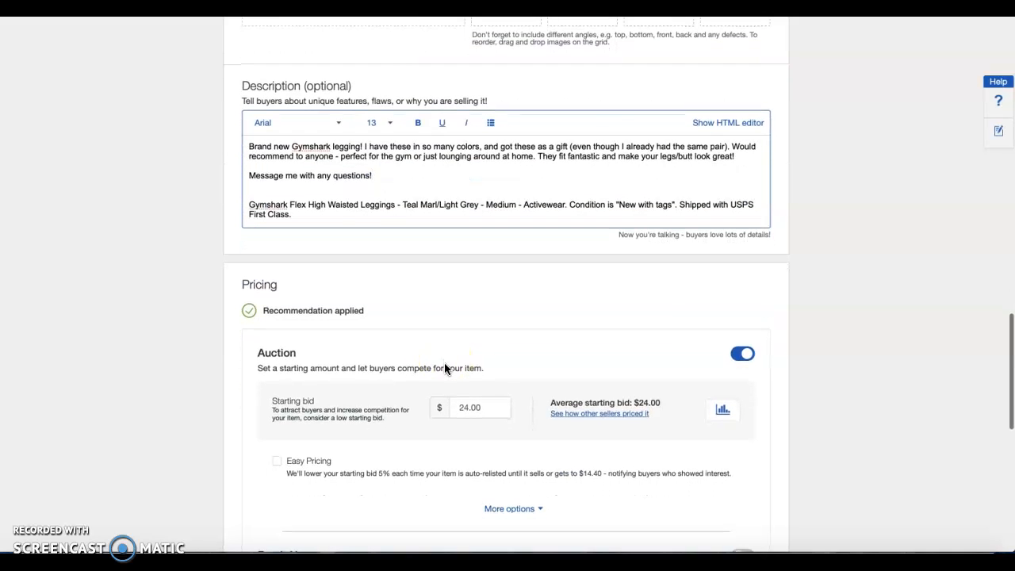
pyautogui.scroll(3, 379, 97)
pyautogui.scroll(1, 394, 139)
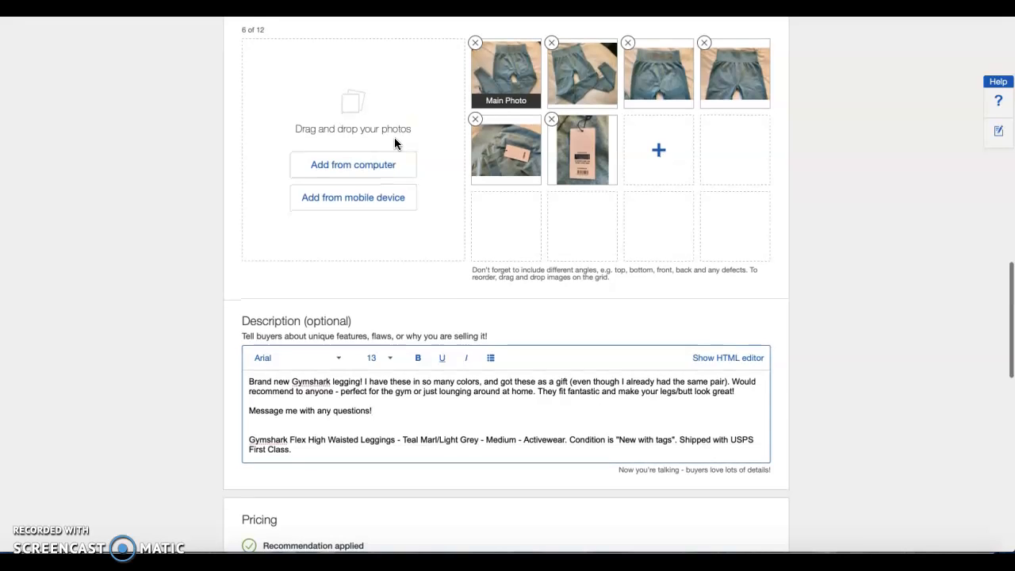
pyautogui.scroll(-1, 394, 139)
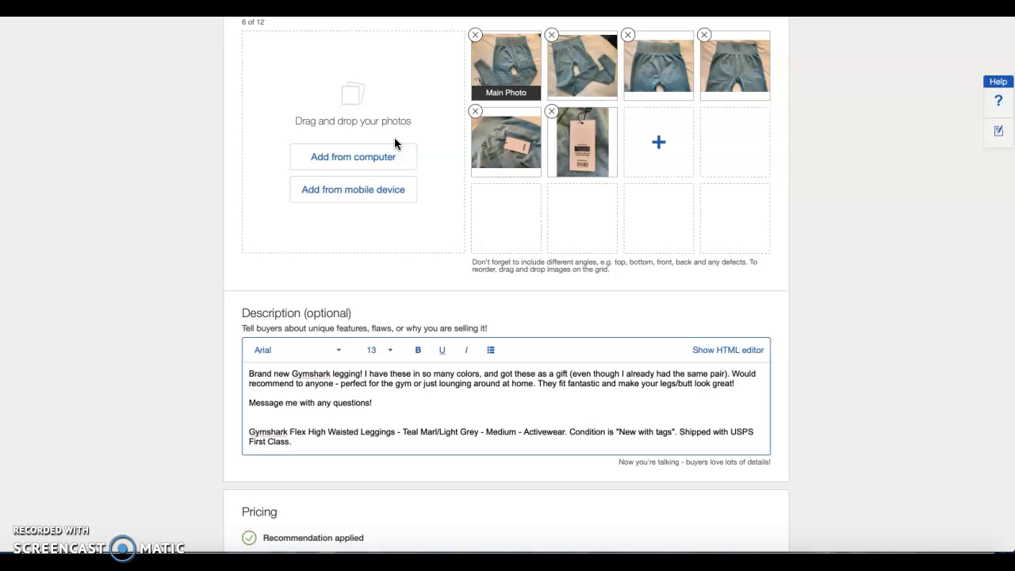
pyautogui.scroll(-2, 617, 309)
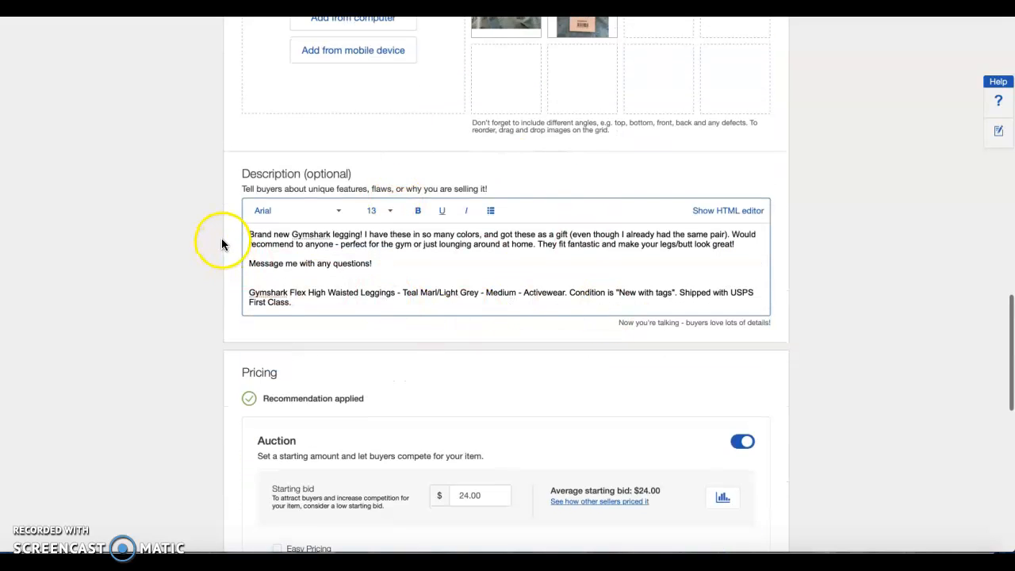
pyautogui.scroll(-1, 444, 335)
pyautogui.scroll(-3, 444, 336)
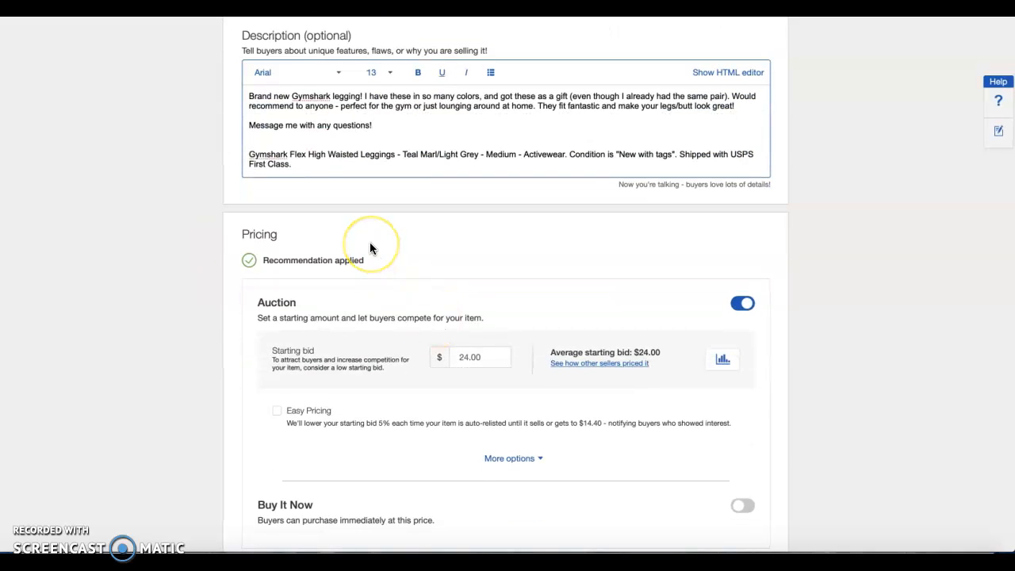
# Turn on the Buy It Now option in addition to the auction
pyautogui.scroll(-2, 370, 248)
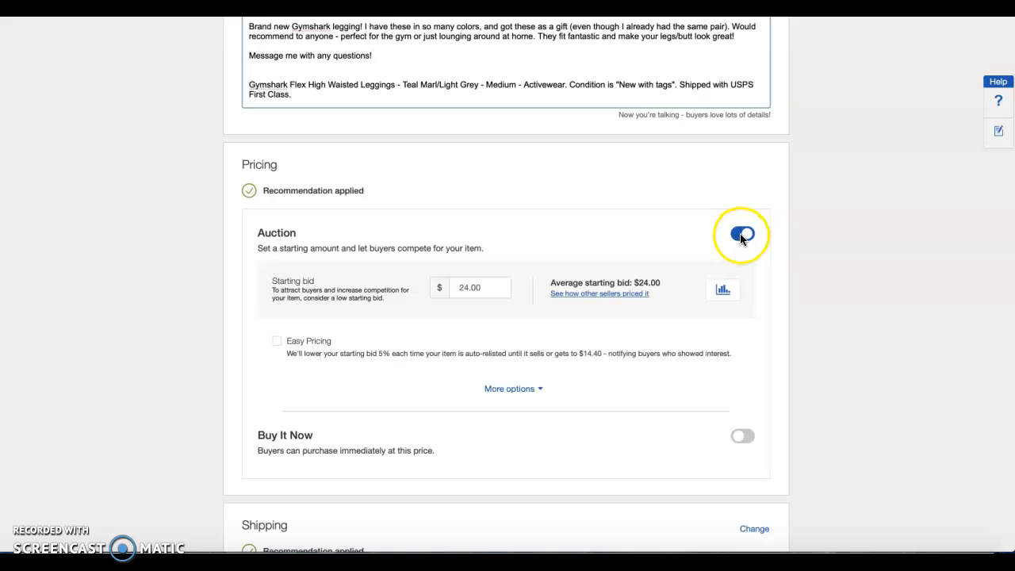
pyautogui.click(740, 436)
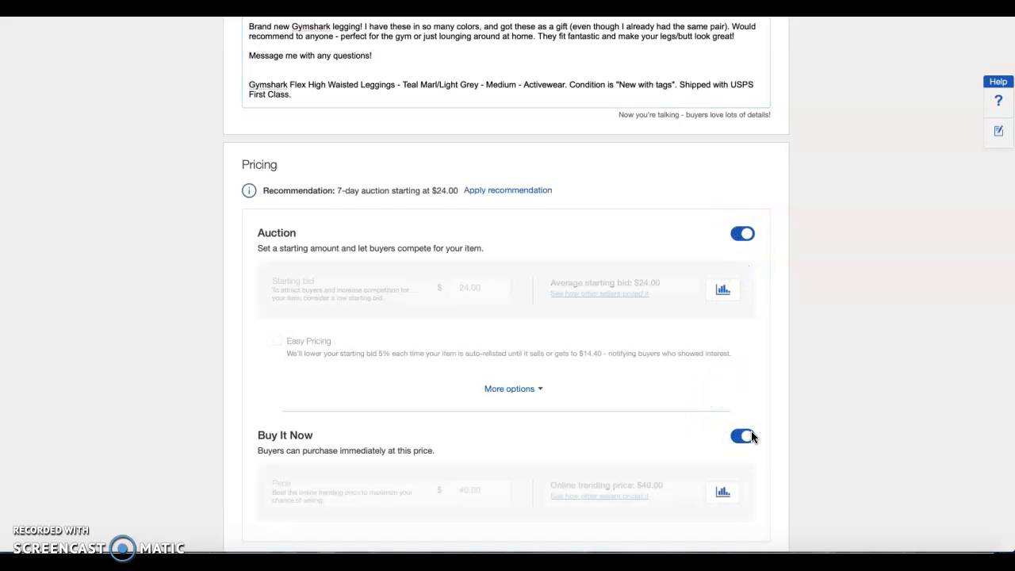
pyautogui.click(751, 434)
pyautogui.click(744, 436)
# Set the auction's starting bid to $28.00
pyautogui.scroll(-1, 632, 269)
pyautogui.click(459, 255)
pyautogui.click(470, 245)
pyautogui.click(487, 242)
pyautogui.moveTo(487, 241); pyautogui.dragTo(436, 242)
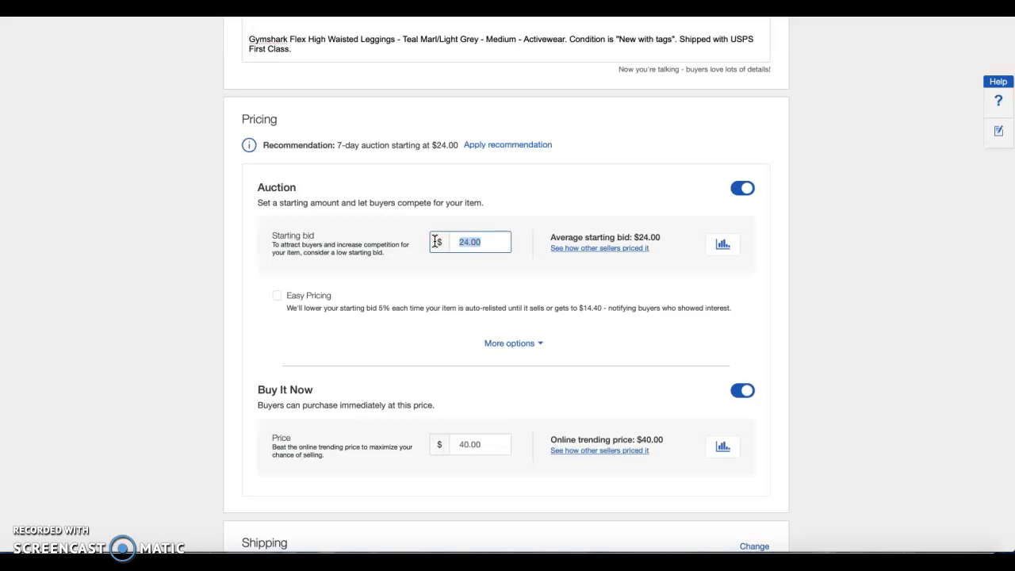
pyautogui.write('28')
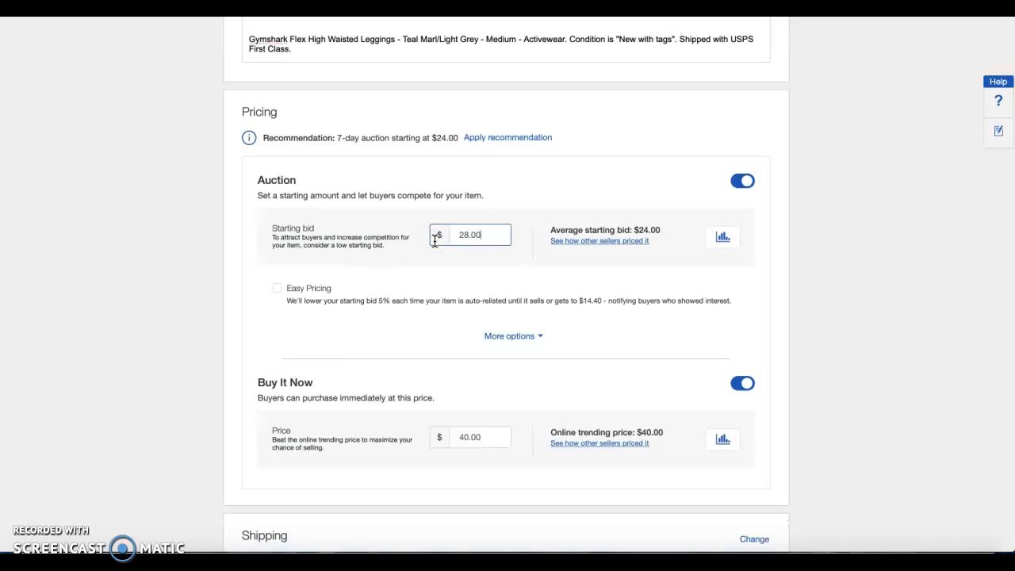
pyautogui.click(449, 269)
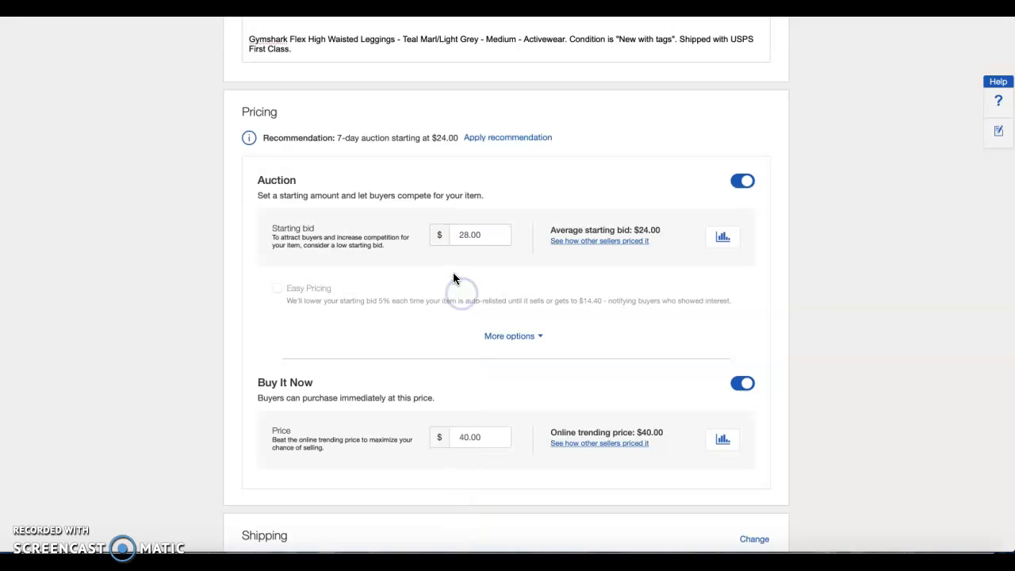
# Raise the auction's starting bid to $30.00
pyautogui.click(470, 238)
pyautogui.write('30')
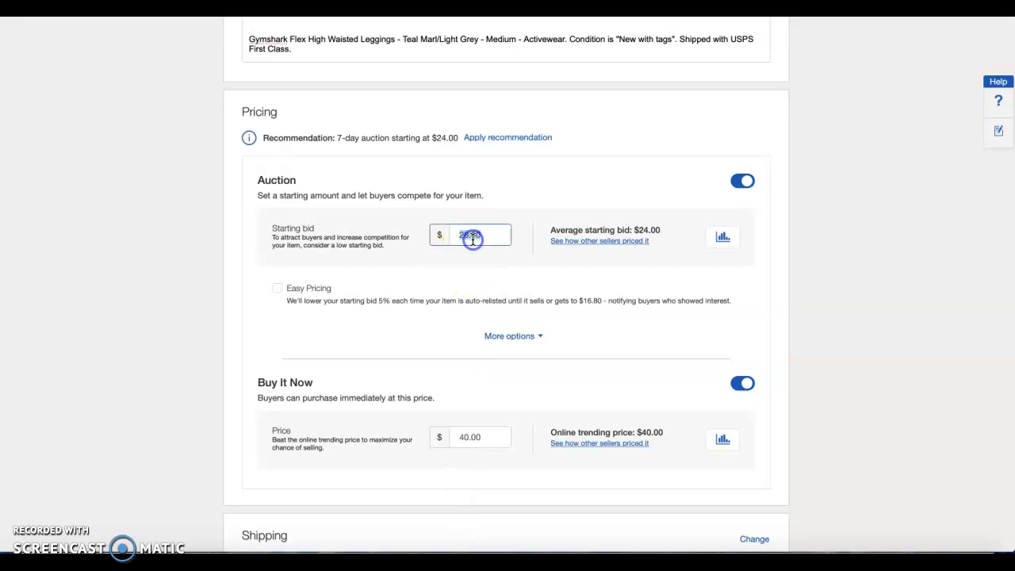
pyautogui.click(451, 283)
# Try a Buy It Now price of $38.00 and set it back to $40.00
pyautogui.click(483, 439)
pyautogui.write('38.00')
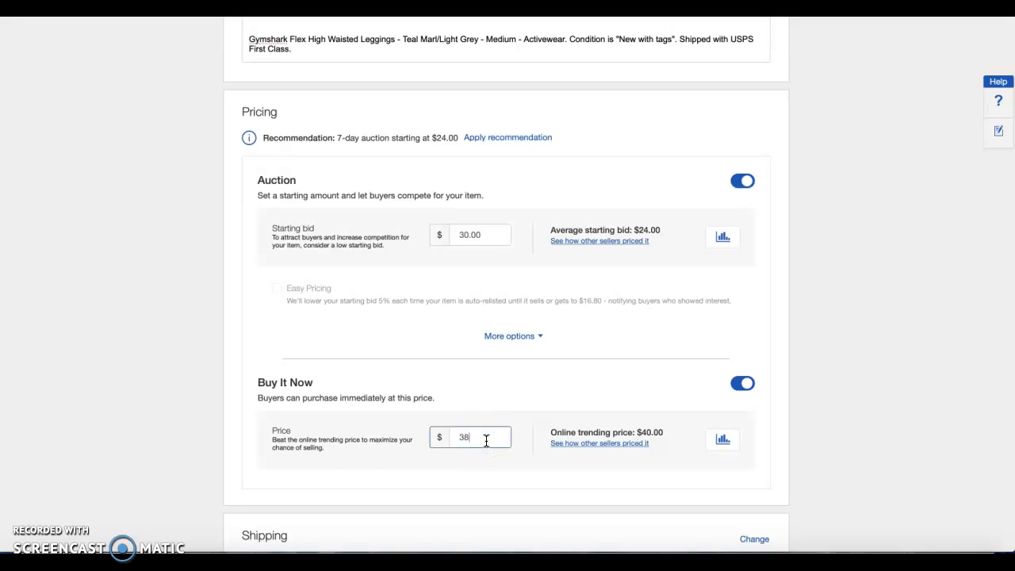
pyautogui.click(589, 372)
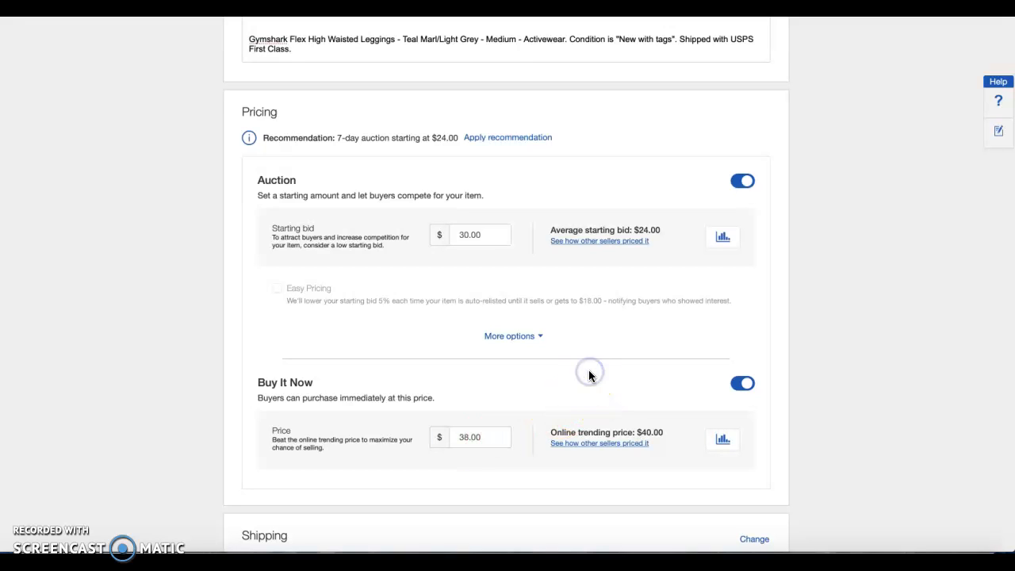
pyautogui.click(491, 436)
pyautogui.write('40.00')
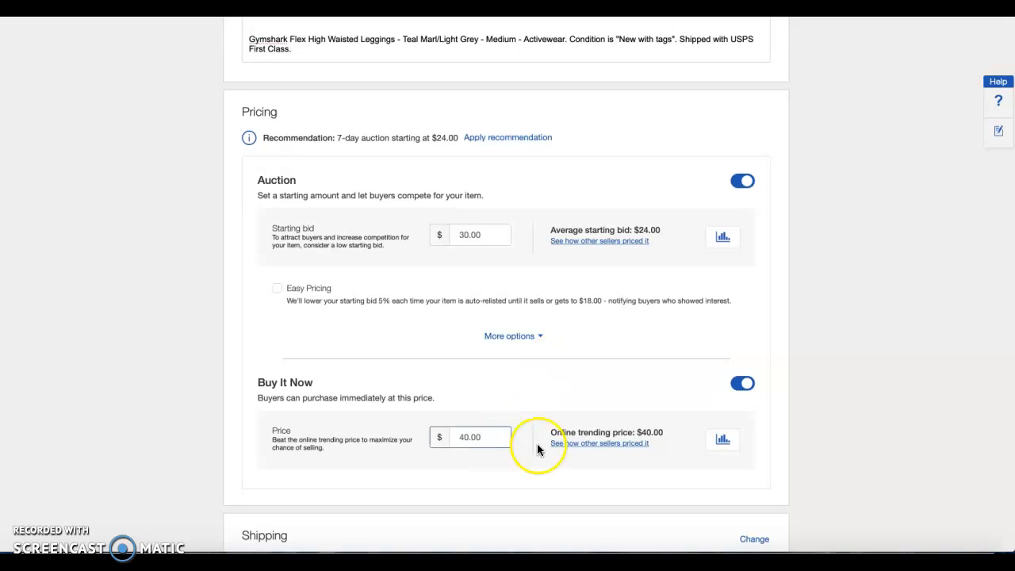
# Check how other sellers priced similar sold leggings for both the auction and the Buy It Now price
pyautogui.click(600, 240)
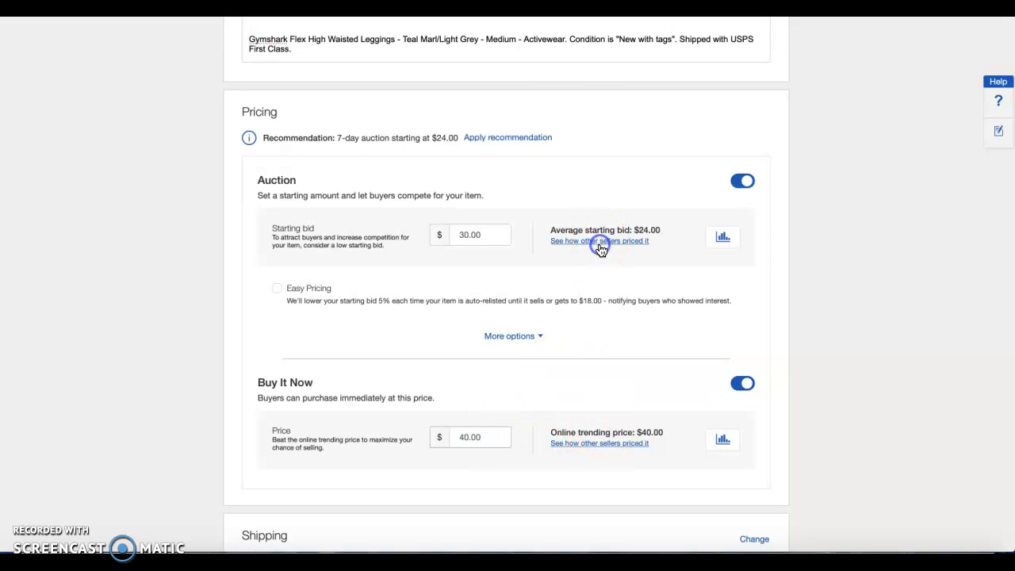
pyautogui.click(489, 206)
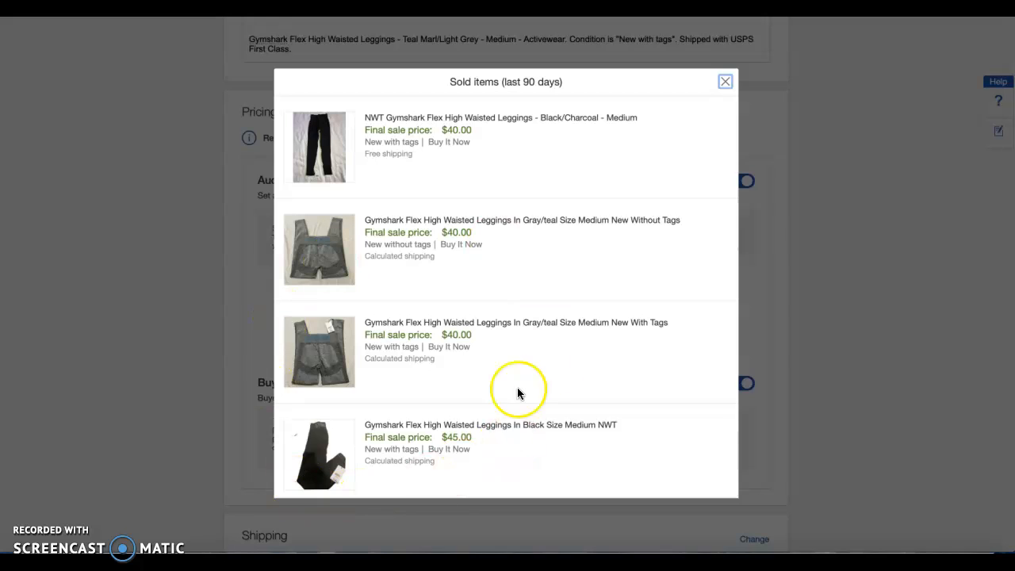
pyautogui.click(726, 82)
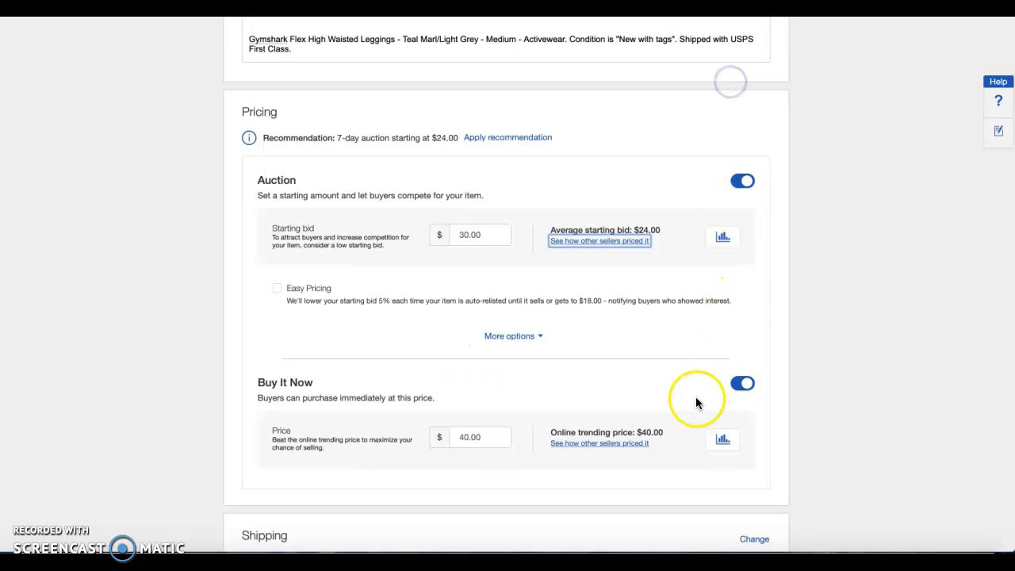
pyautogui.click(638, 445)
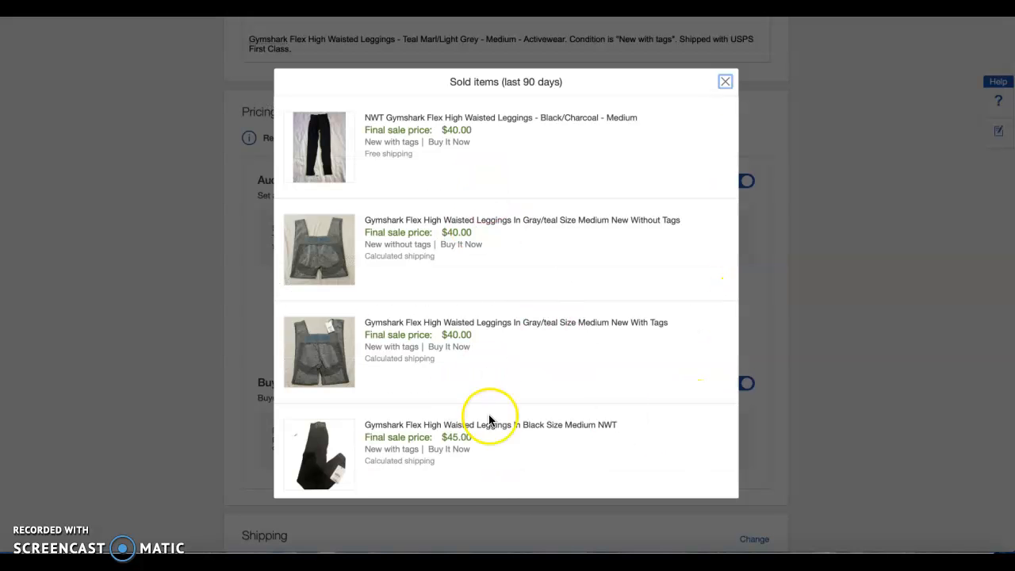
pyautogui.click(726, 83)
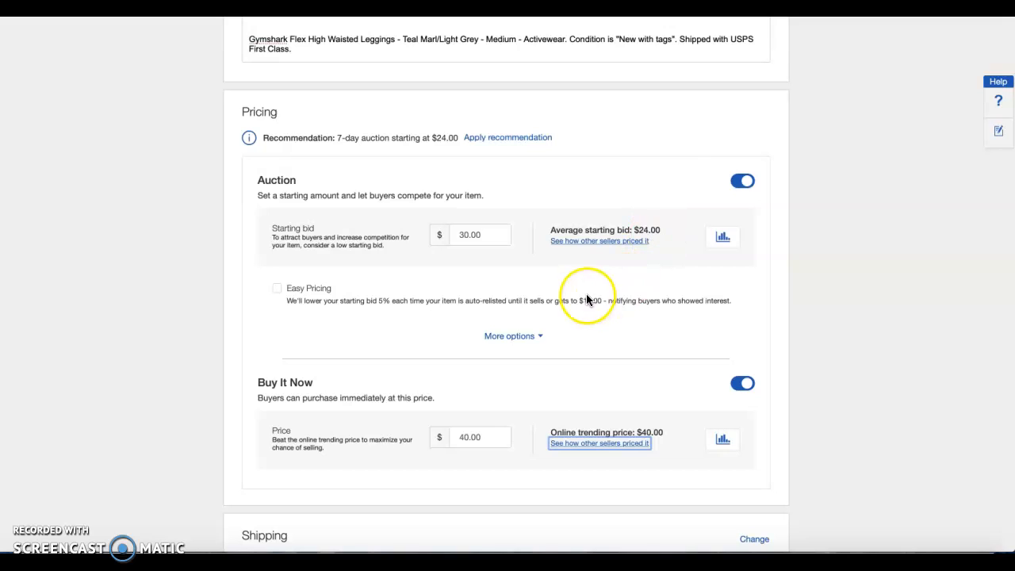
# Review the pricing and the recommended shipping, and open the shipping details for editing
pyautogui.scroll(-2, 587, 300)
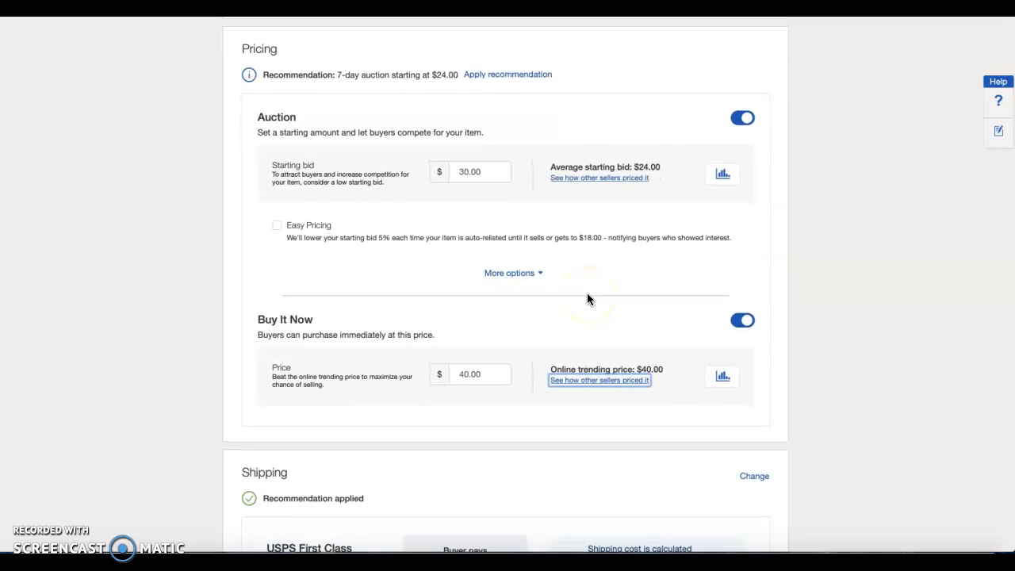
pyautogui.scroll(-3, 588, 299)
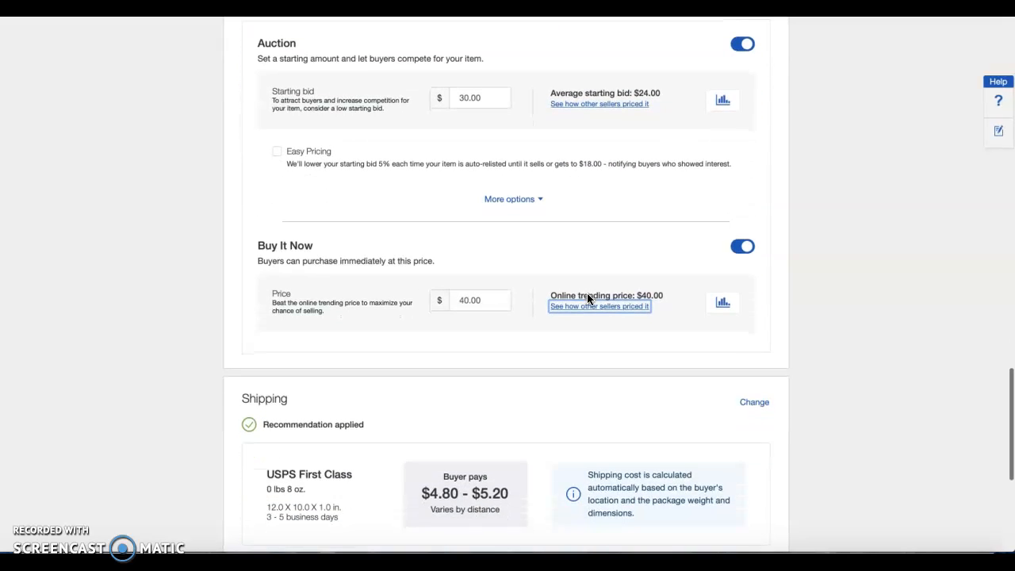
pyautogui.scroll(2, 588, 299)
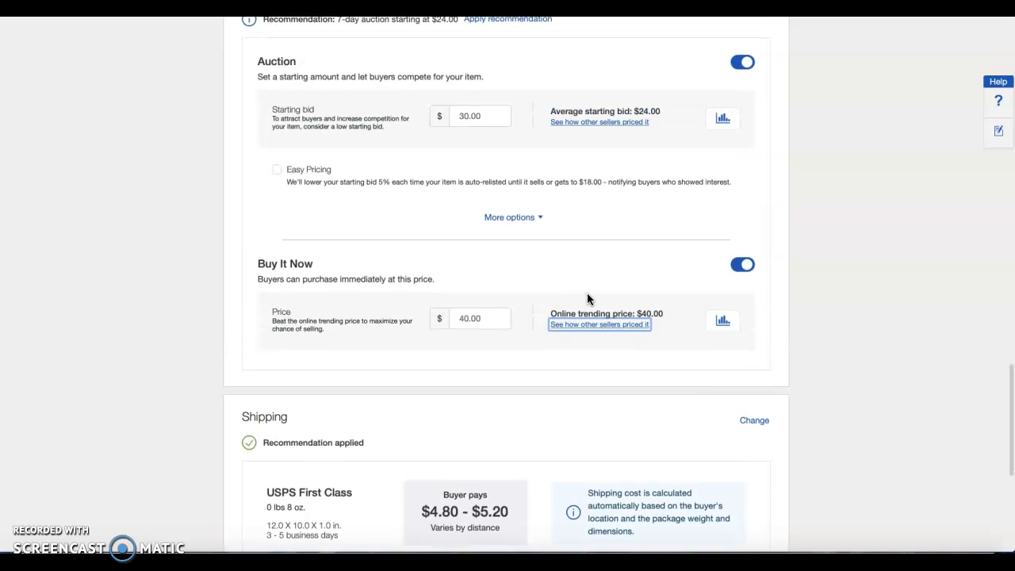
pyautogui.scroll(-3, 587, 297)
pyautogui.click(616, 339)
pyautogui.scroll(-3, 645, 369)
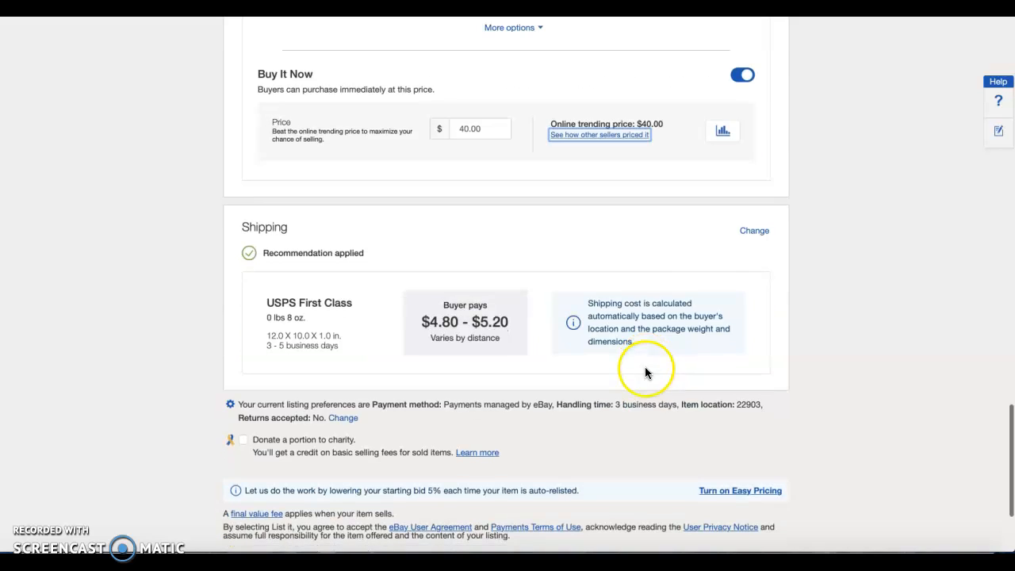
pyautogui.click(757, 231)
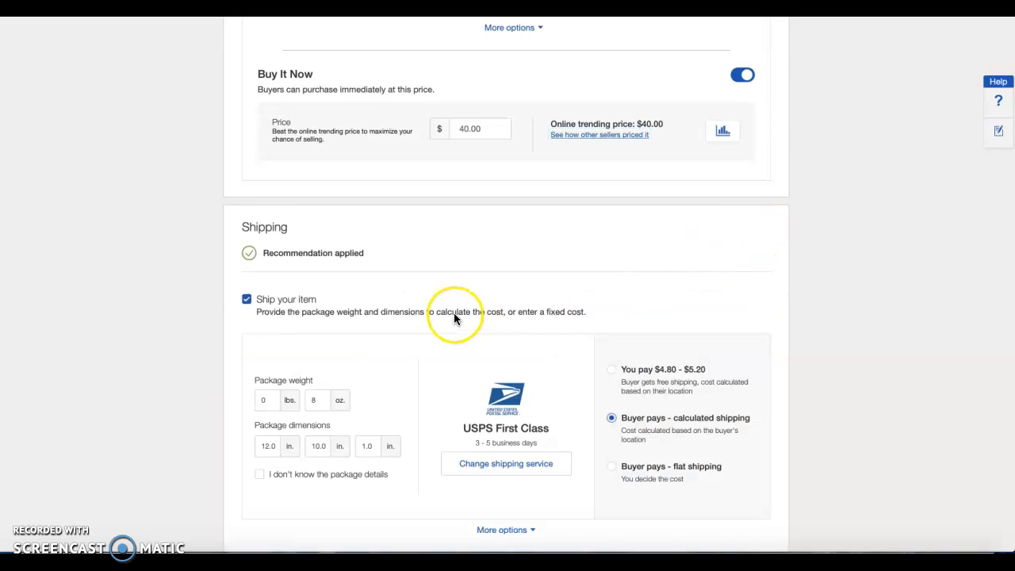
# Set the package dimensions to 4 by 4 by 2 inches in the shipping details
pyautogui.scroll(-9, 455, 317)
pyautogui.scroll(4, 454, 317)
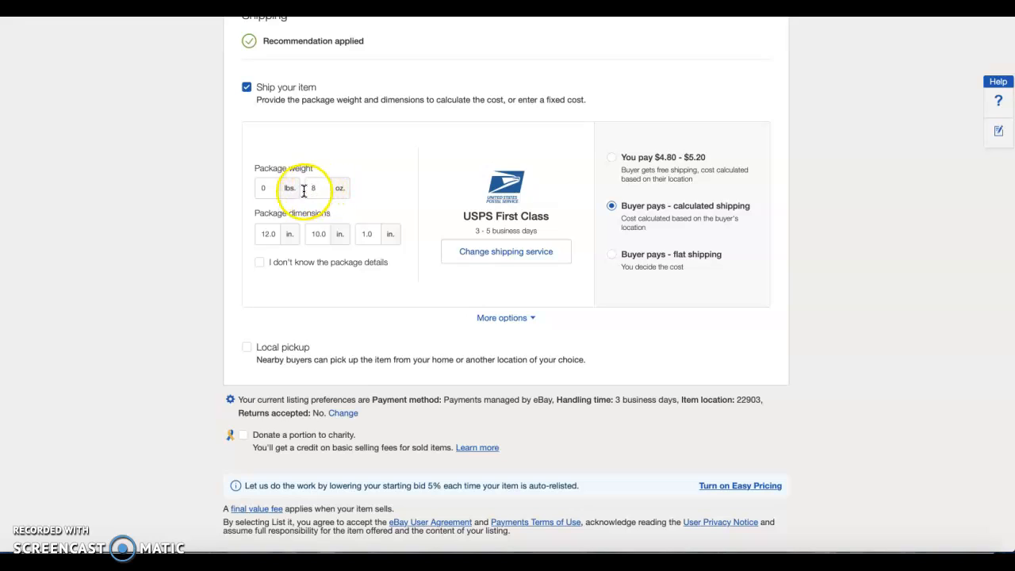
pyautogui.click(268, 234)
pyautogui.doubleClick(273, 233)
pyautogui.write('4')
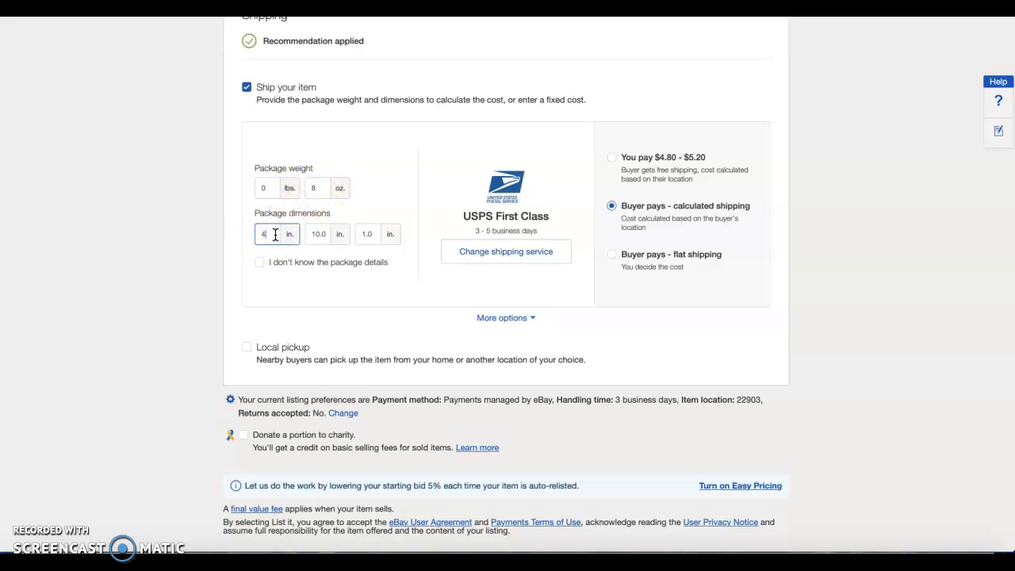
pyautogui.press('Tab')
pyautogui.write('4')
pyautogui.press('Tab')
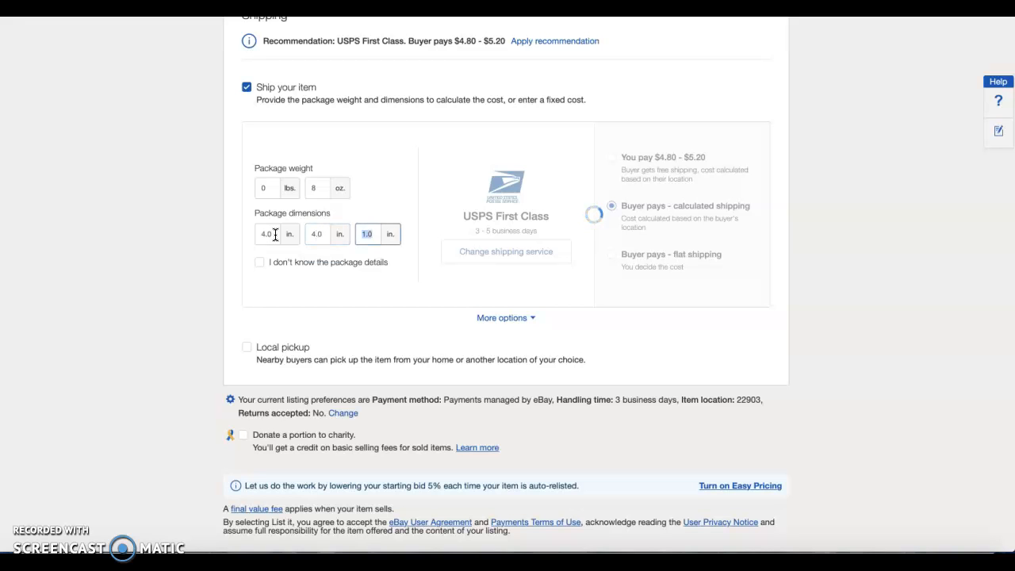
pyautogui.write('2')
pyautogui.click(366, 193)
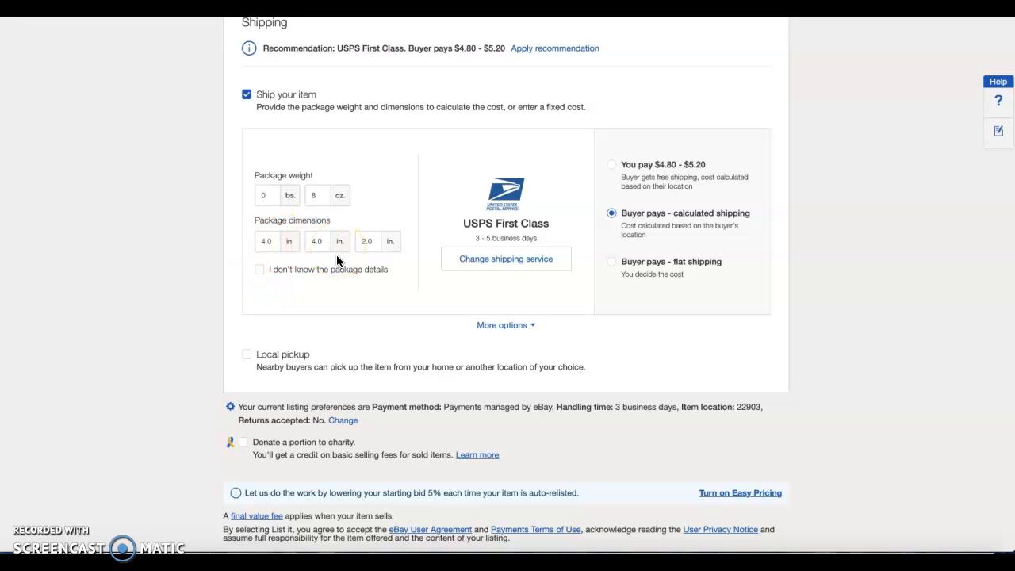
pyautogui.click(387, 326)
pyautogui.click(277, 238)
# Look over the completed form, publish the leggings listing, and decline the Easy Pricing offer
pyautogui.scroll(2, 417, 289)
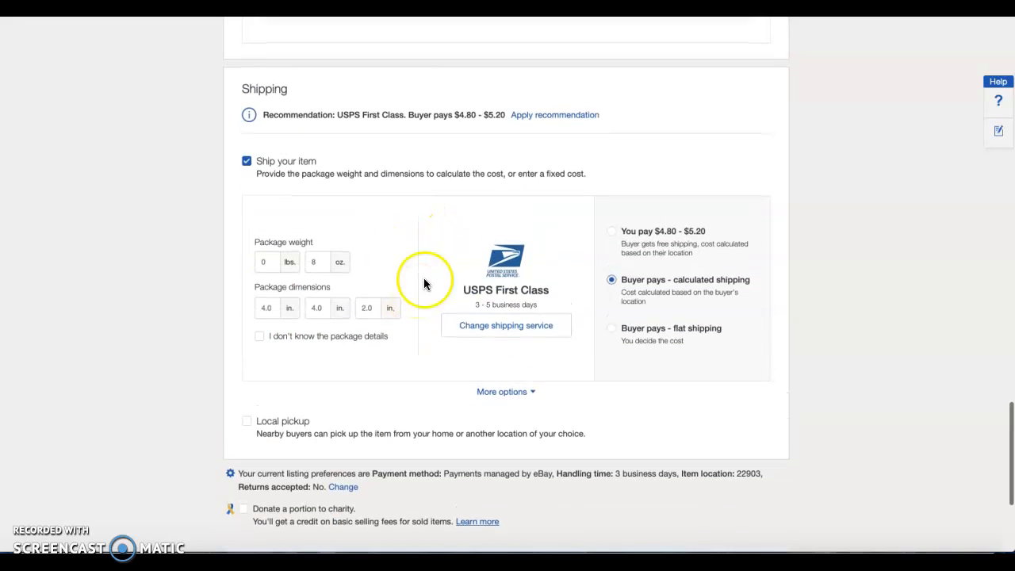
pyautogui.scroll(-3, 327, 349)
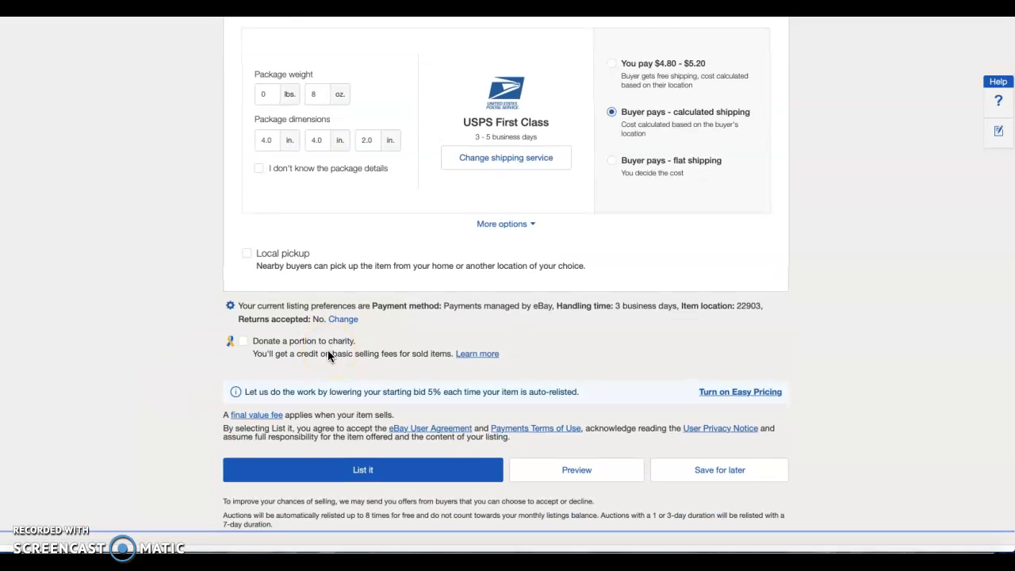
pyautogui.scroll(15, 350, 301)
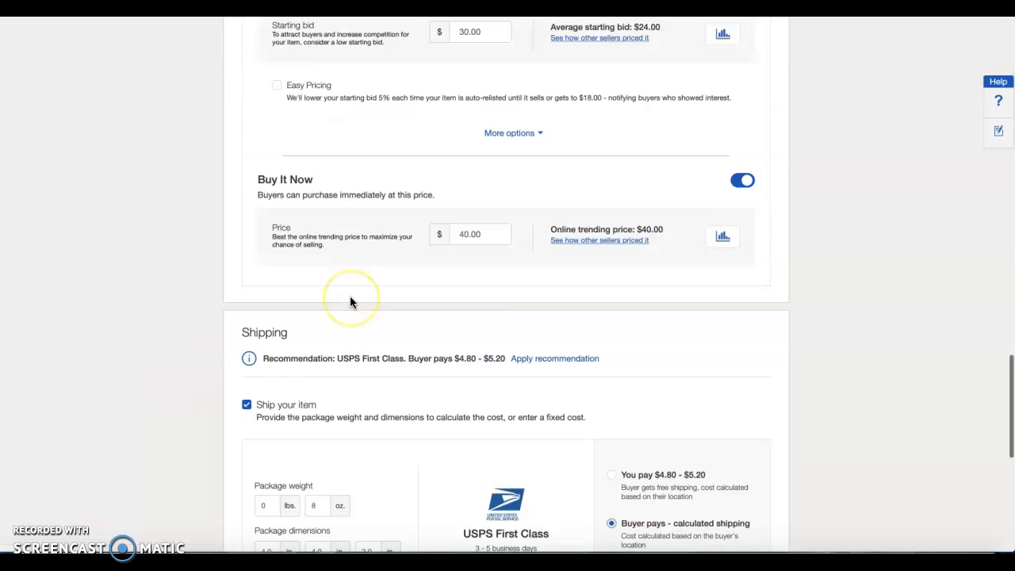
pyautogui.scroll(-3, 349, 301)
pyautogui.scroll(-12, 349, 296)
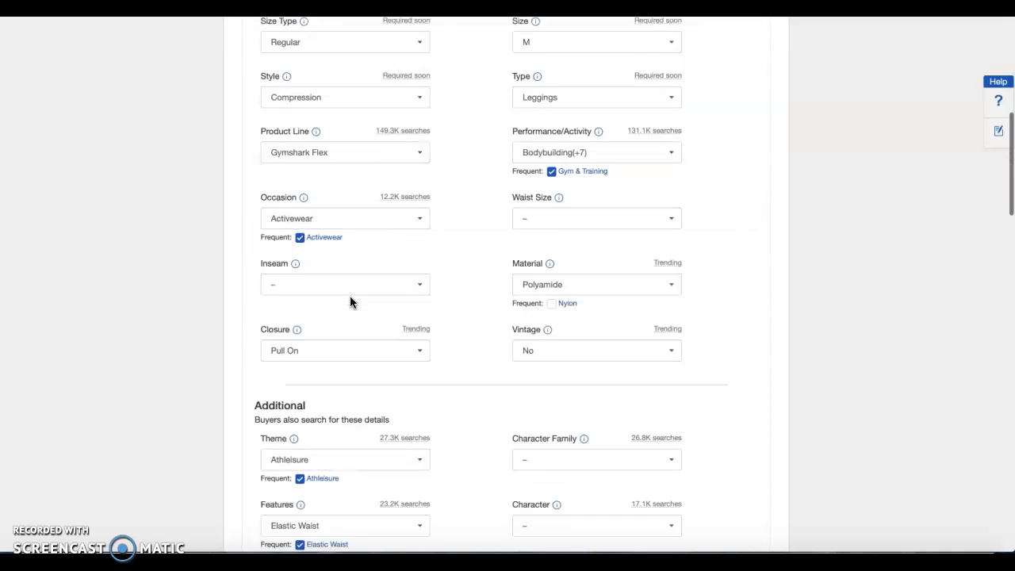
pyautogui.scroll(-15, 350, 296)
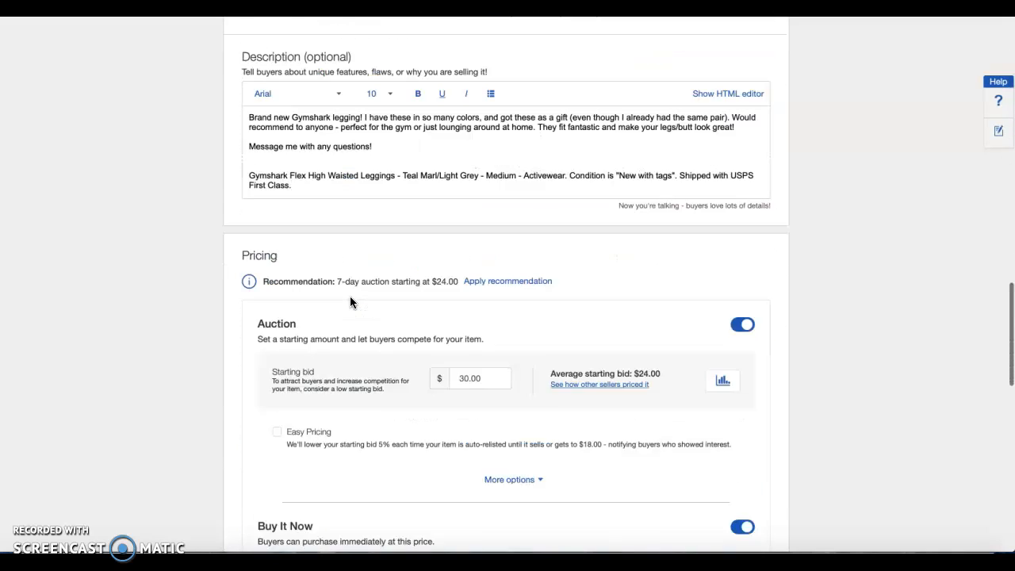
pyautogui.click(353, 405)
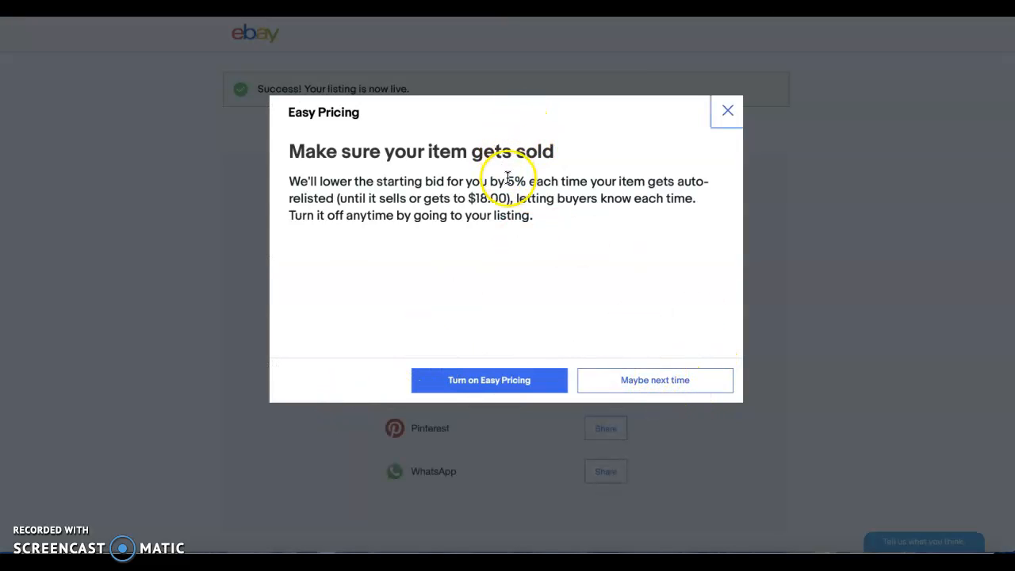
pyautogui.moveTo(508, 179); pyautogui.dragTo(600, 179)
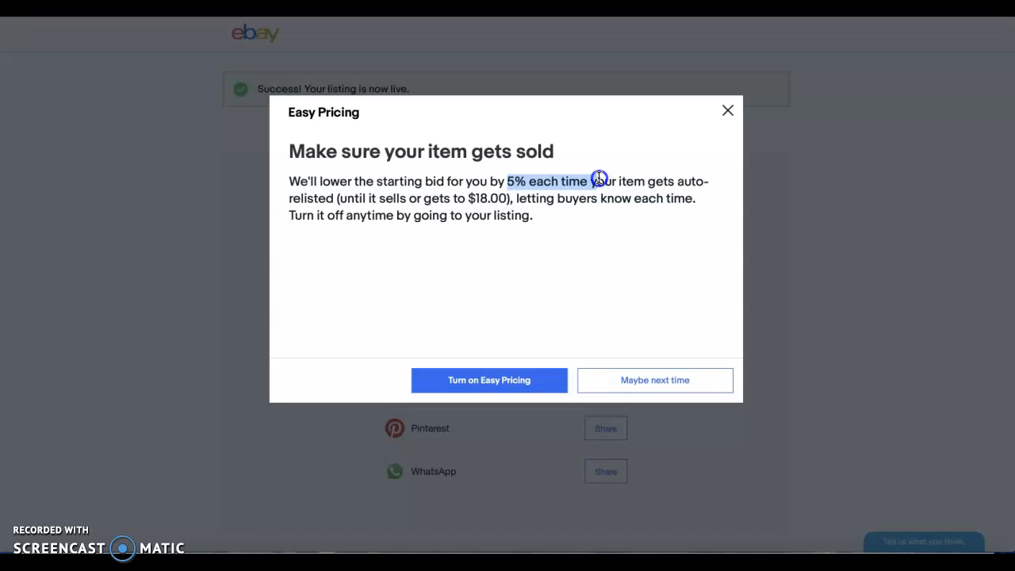
pyautogui.click(647, 379)
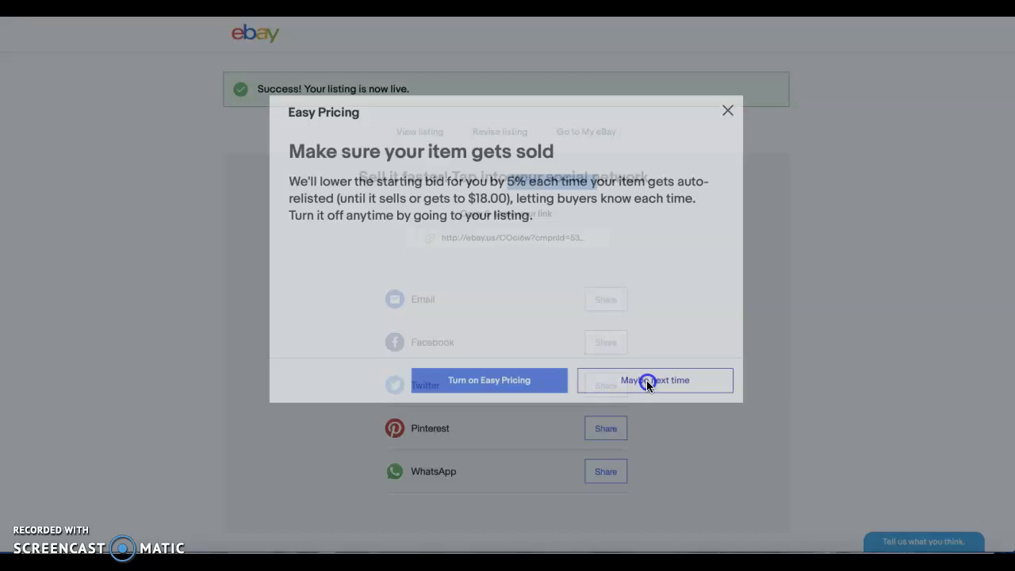
# Go to the My eBay selling overview and open the active listings
pyautogui.click(600, 138)
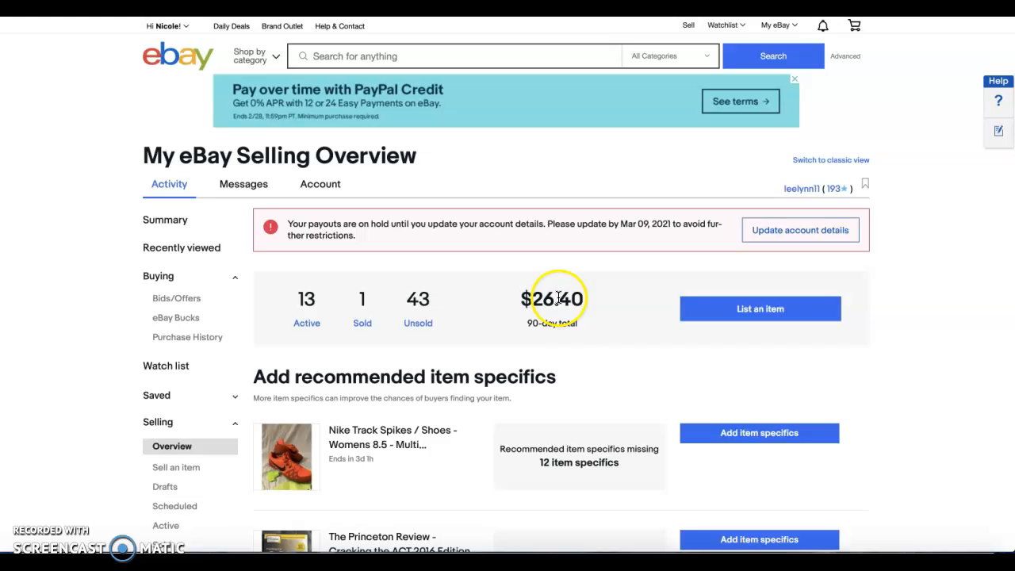
pyautogui.scroll(-2, 558, 298)
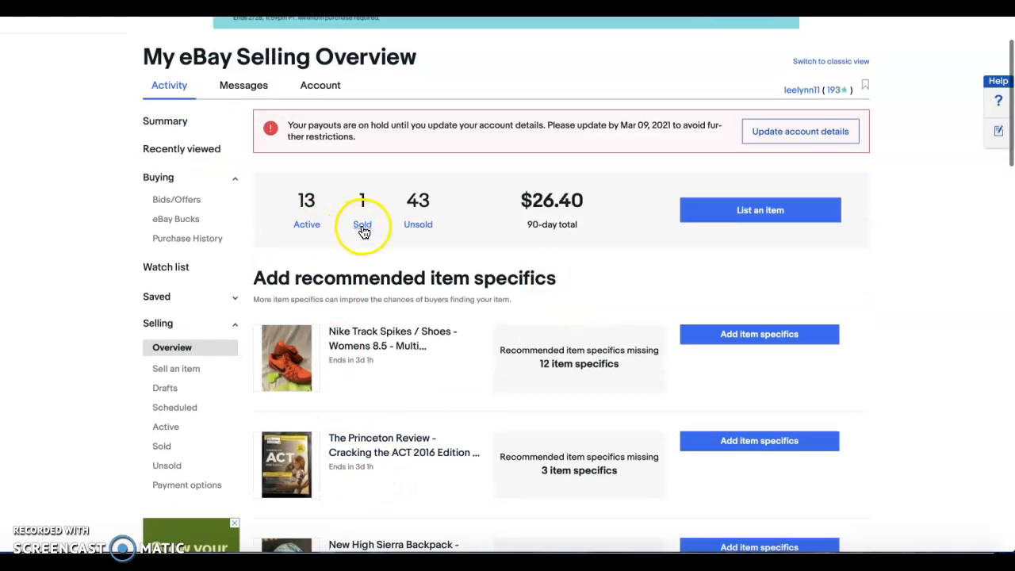
pyautogui.click(320, 222)
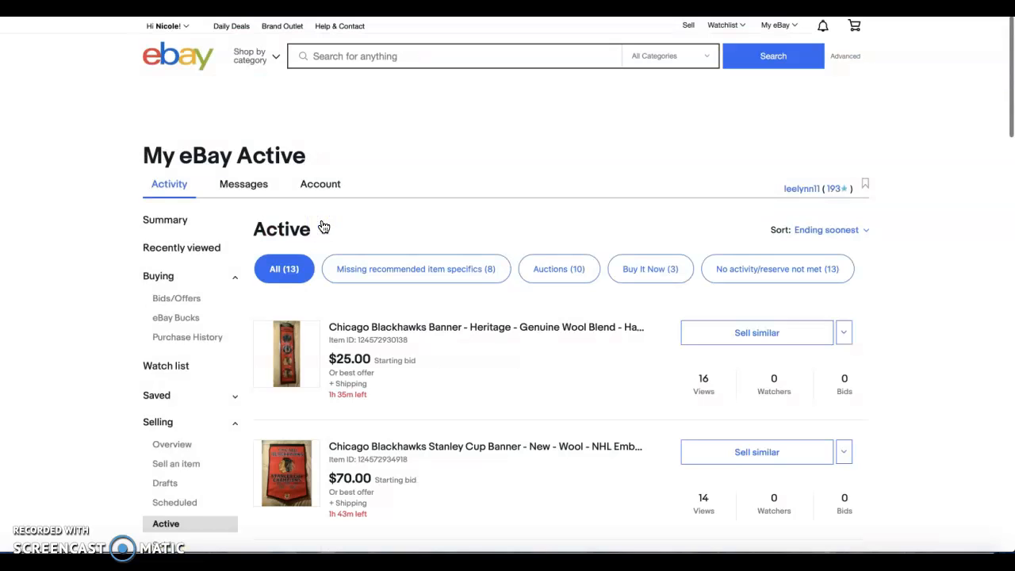
# Look through the active listings, checking the new Gymshark leggings entry and the views, watchers and bids of each item
pyautogui.scroll(-3, 471, 384)
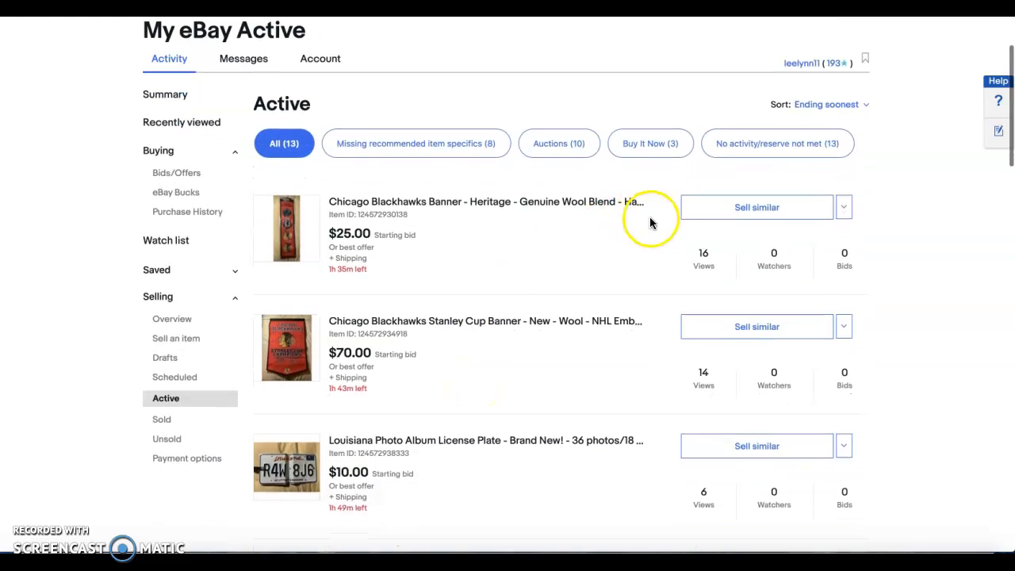
pyautogui.scroll(-2, 716, 404)
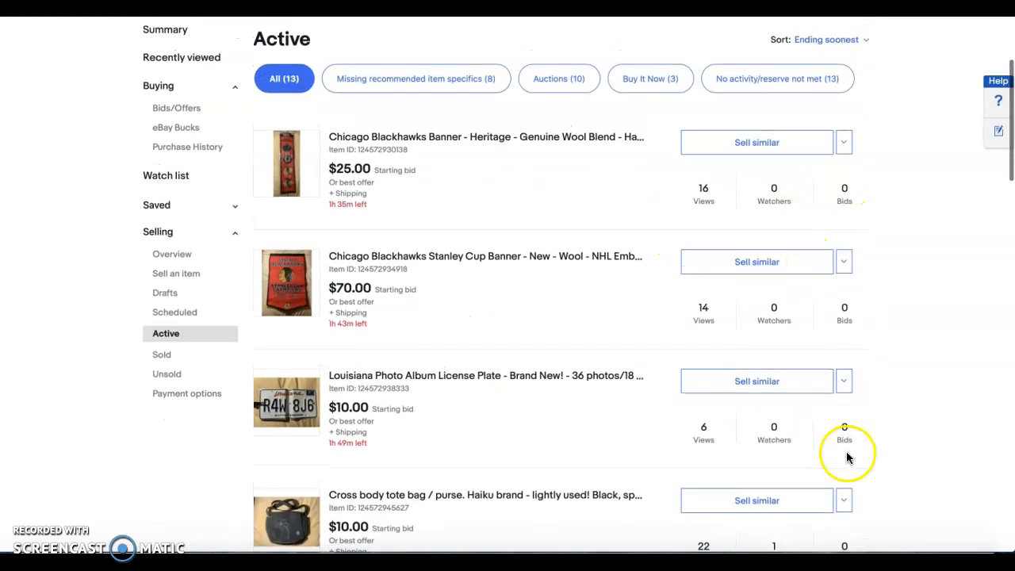
pyautogui.scroll(-5, 744, 436)
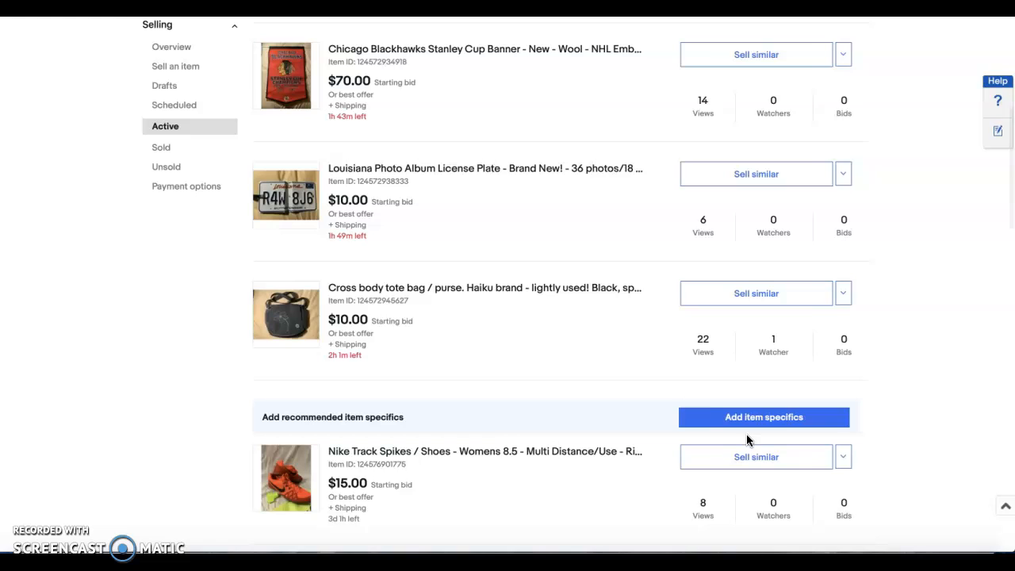
pyautogui.scroll(-5, 616, 344)
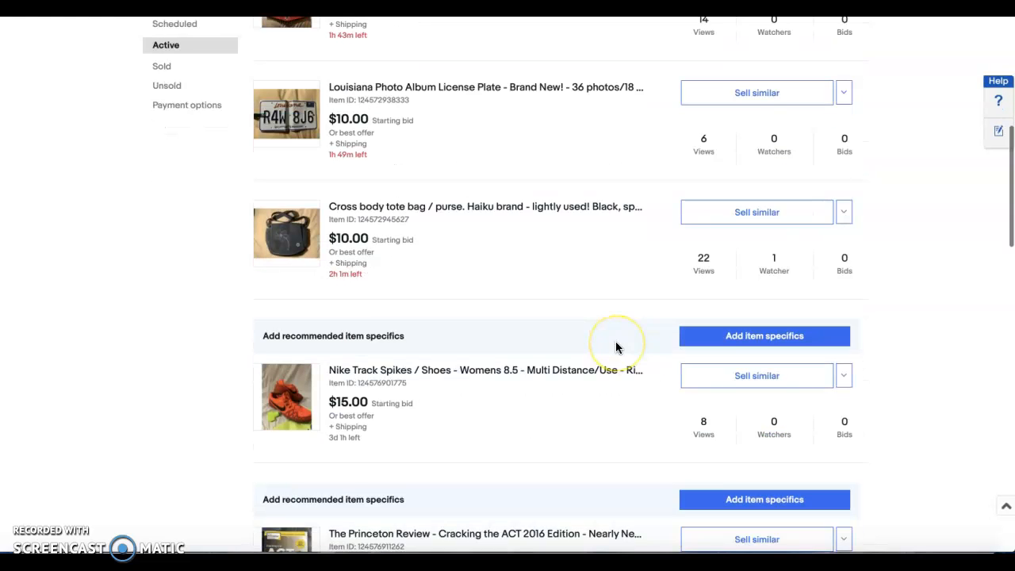
pyautogui.scroll(-2, 616, 348)
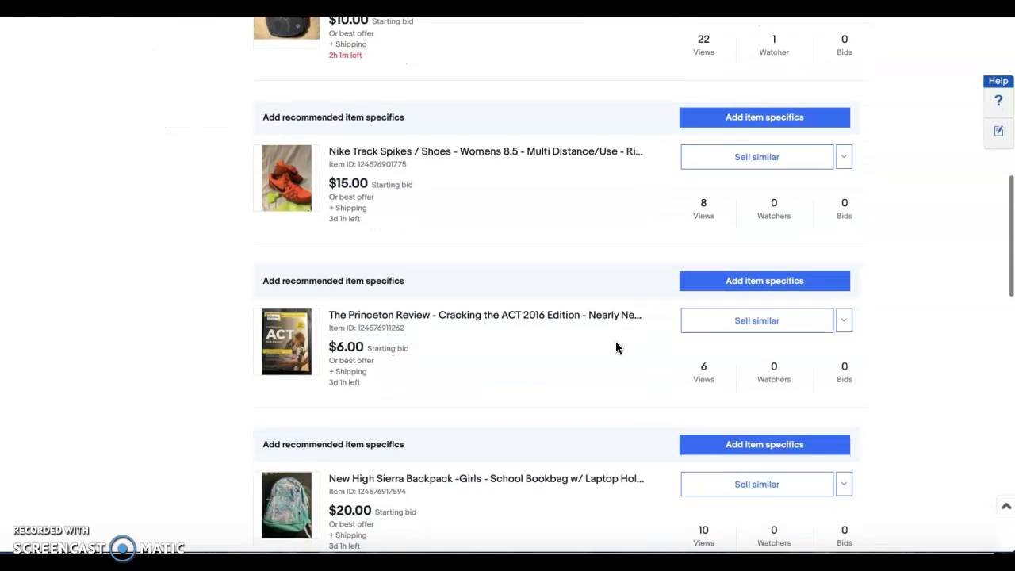
pyautogui.scroll(-6, 616, 348)
pyautogui.scroll(-6, 616, 347)
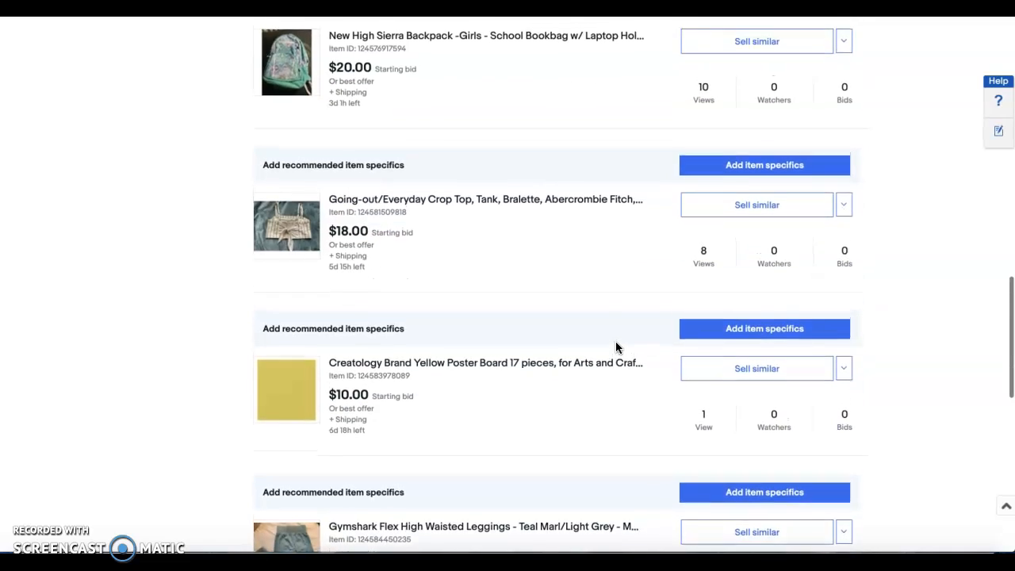
pyautogui.scroll(-2, 616, 347)
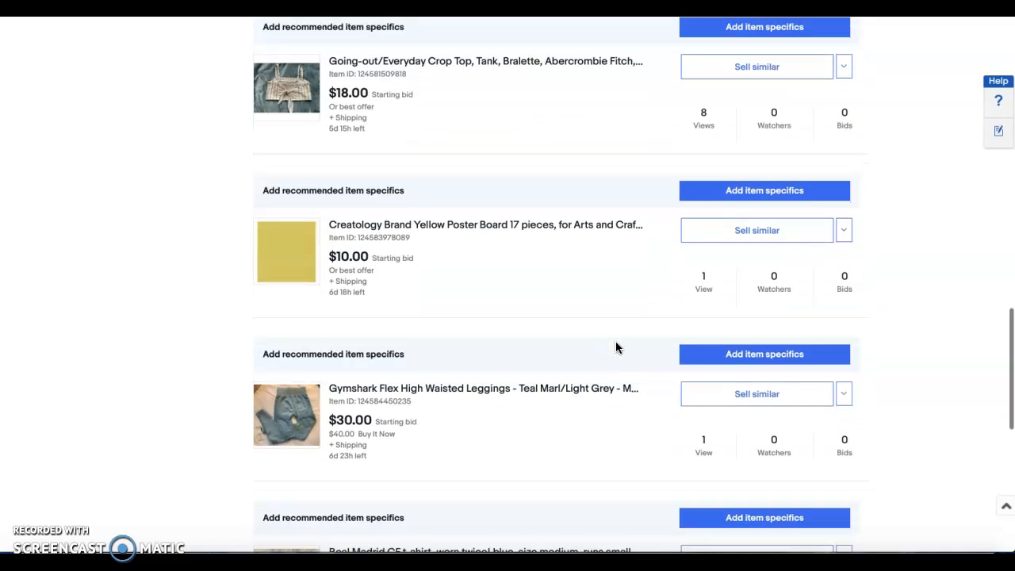
pyautogui.click(567, 429)
pyautogui.scroll(-4, 566, 429)
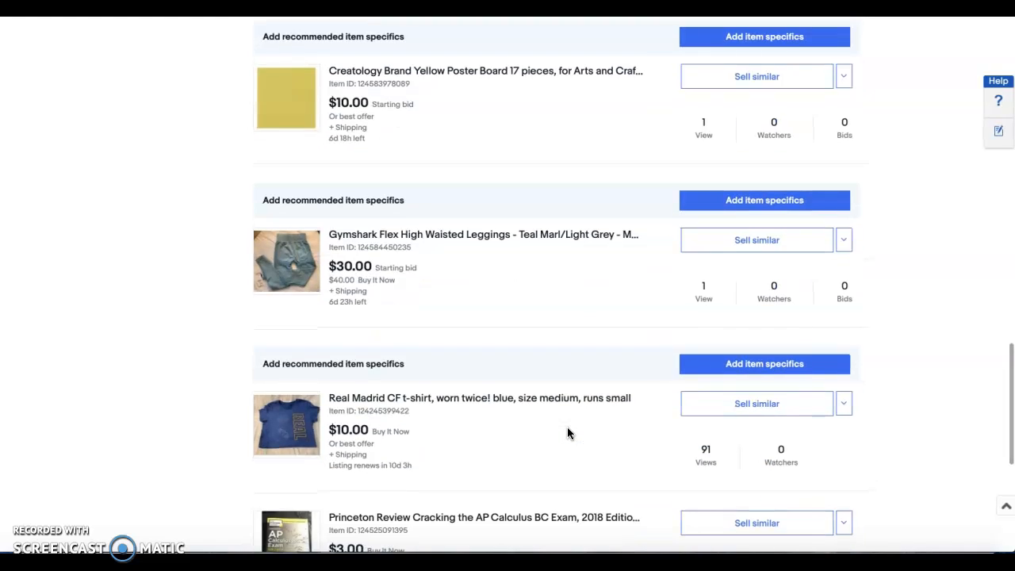
pyautogui.scroll(-2, 567, 432)
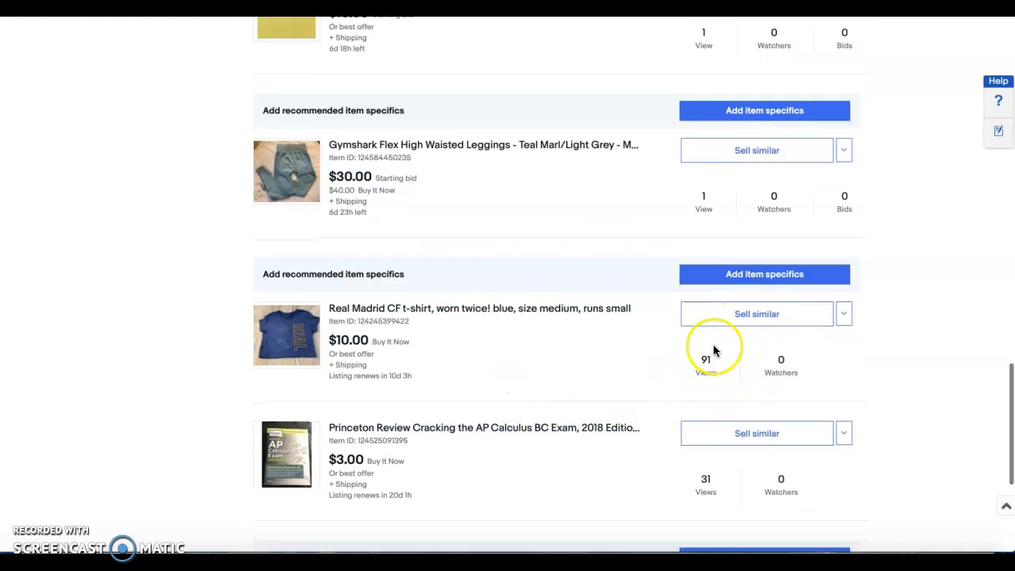
pyautogui.scroll(-4, 453, 356)
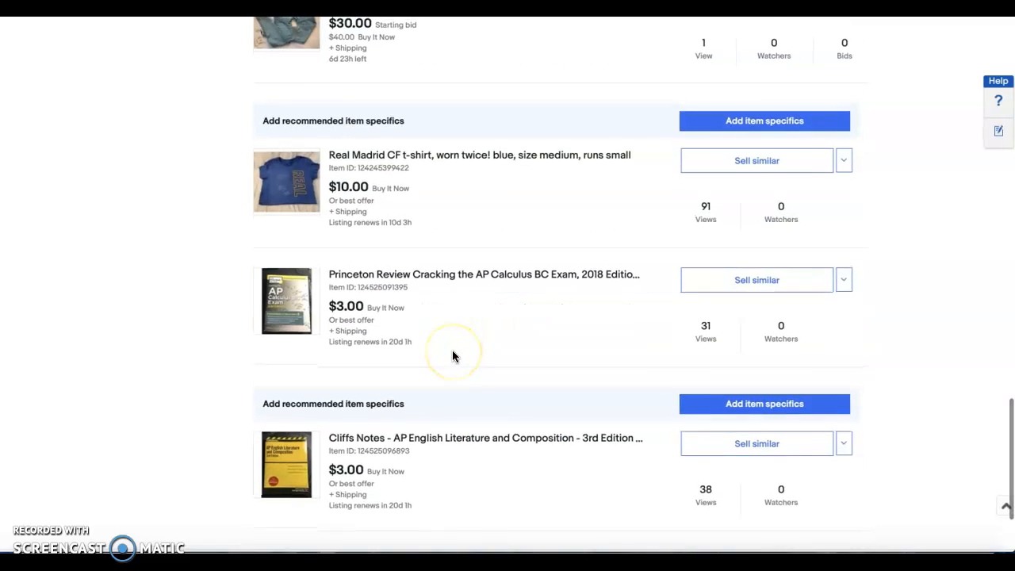
pyautogui.scroll(-4, 453, 356)
pyautogui.scroll(10, 453, 356)
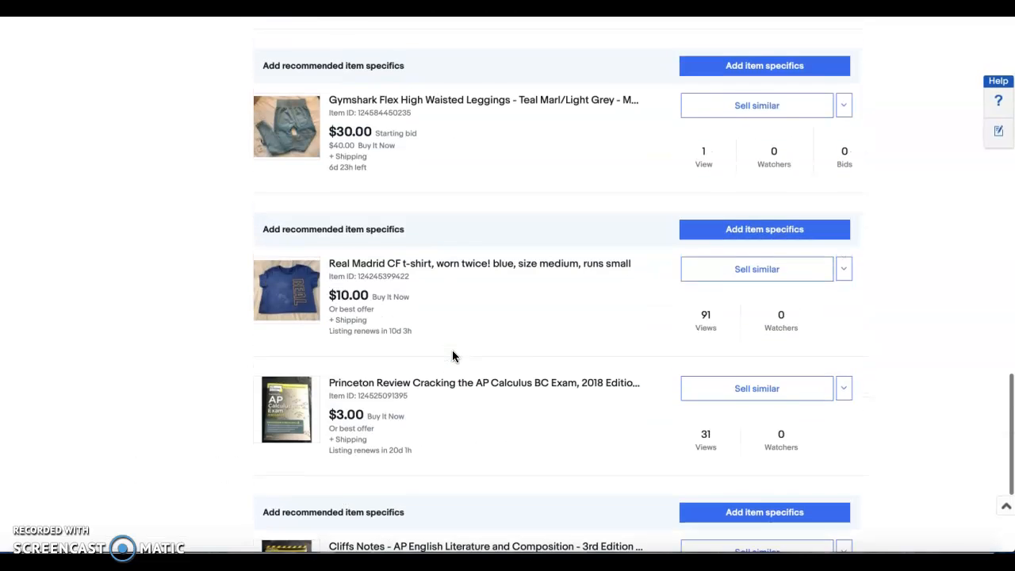
pyautogui.scroll(15, 335, 199)
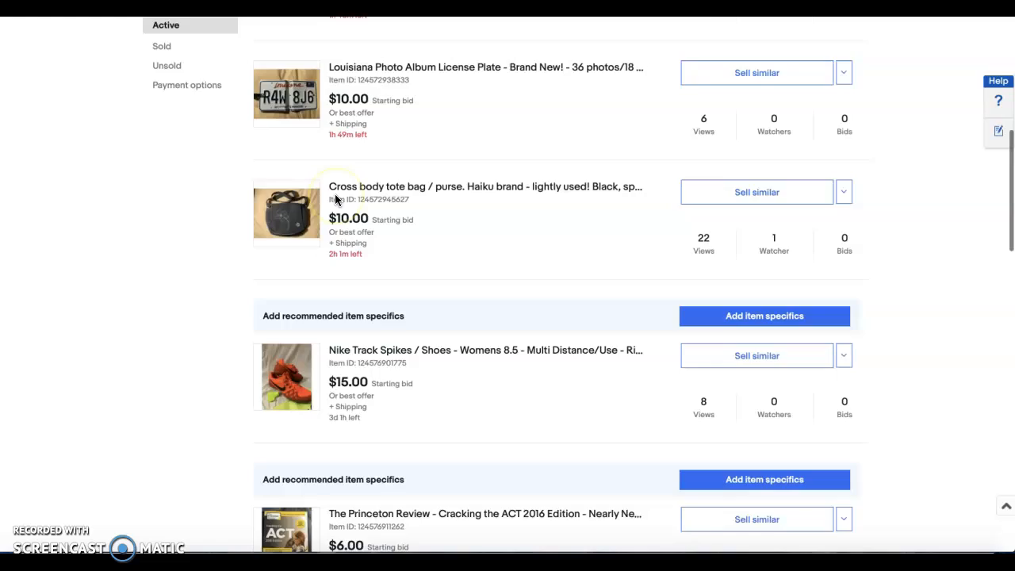
pyautogui.scroll(4, 403, 104)
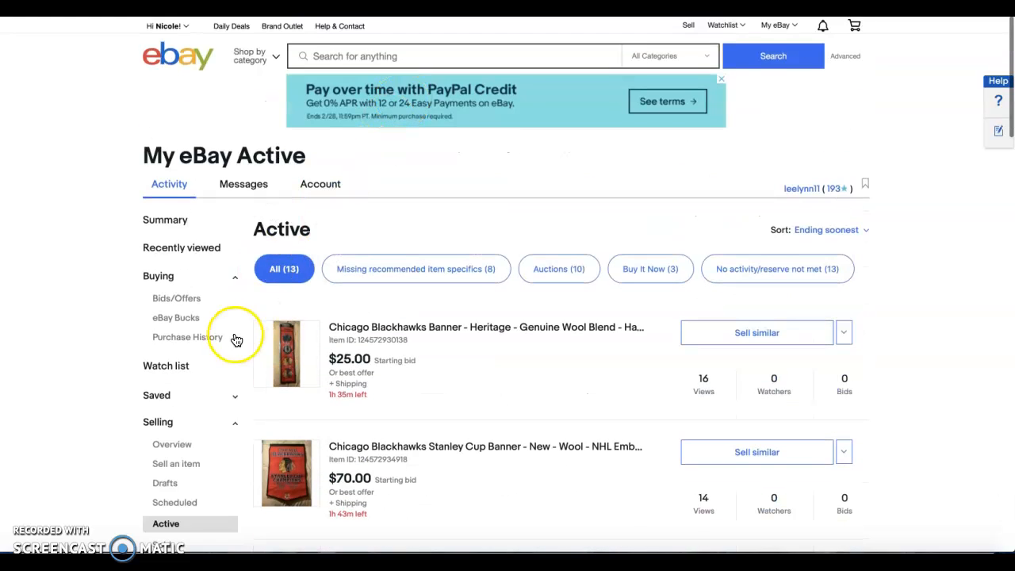
# Open the sold items and review the sale details of the Lululemon shorts
pyautogui.scroll(-5, 234, 340)
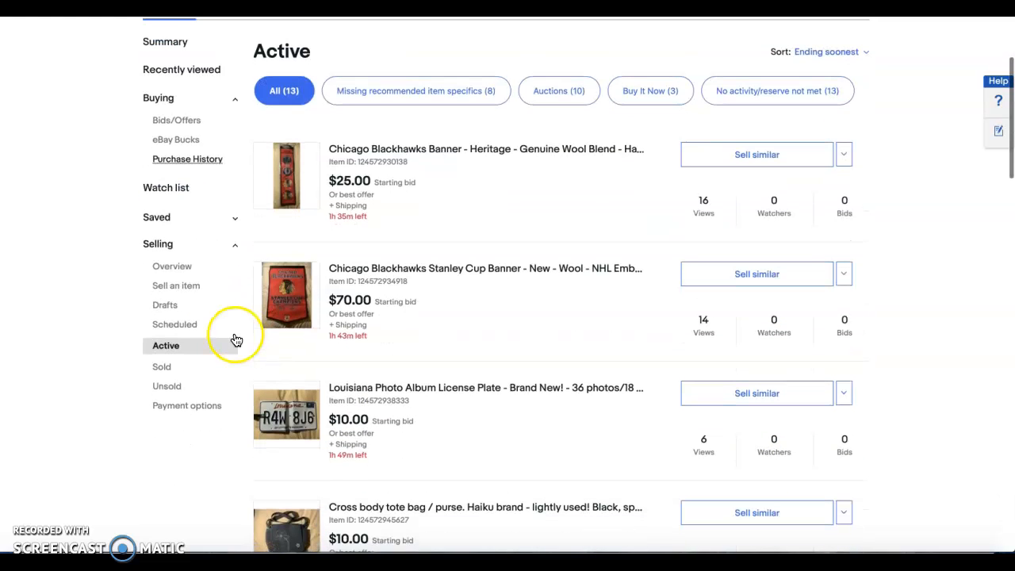
pyautogui.click(166, 369)
pyautogui.scroll(-2, 351, 442)
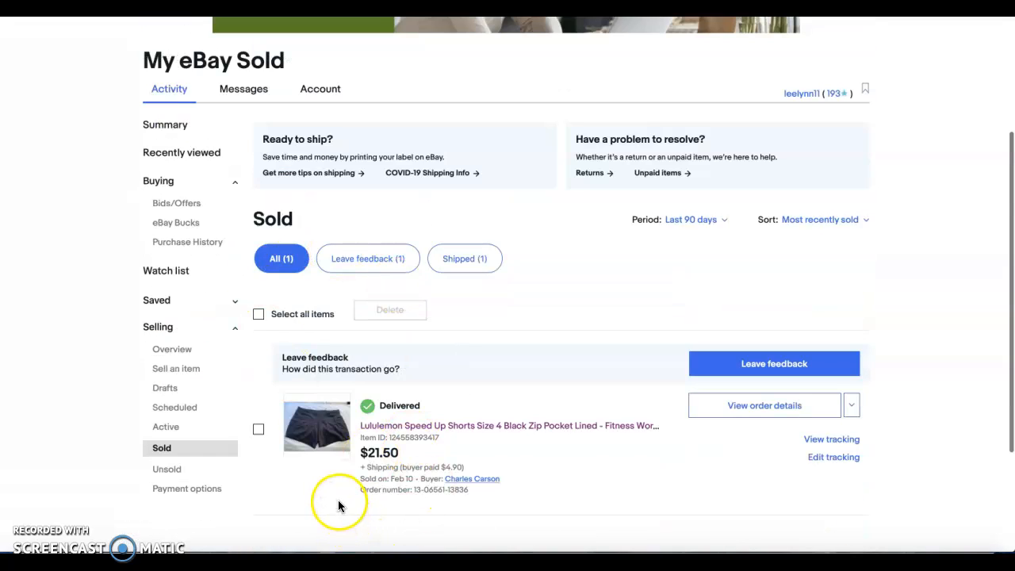
pyautogui.click(168, 371)
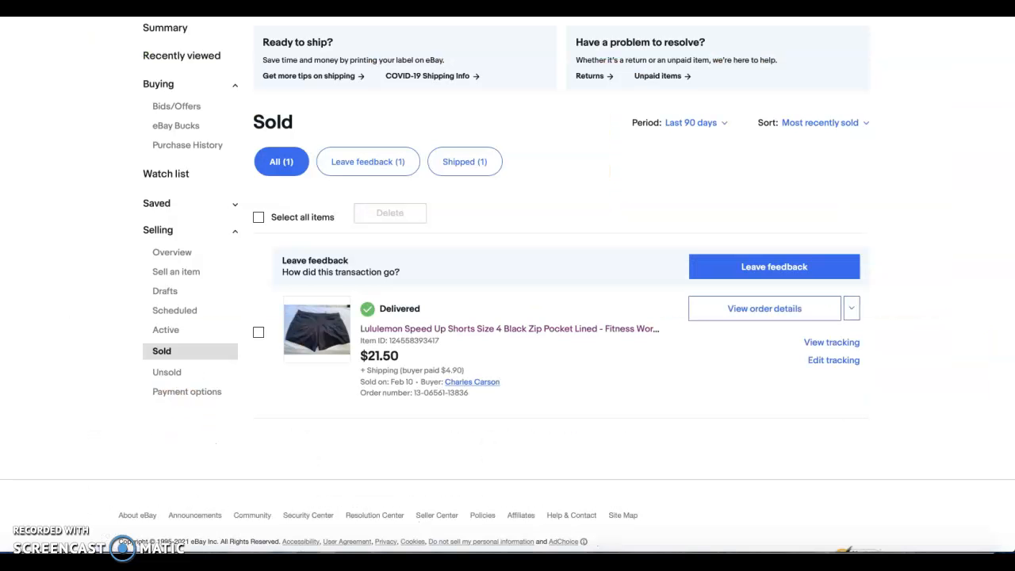
# Open the listing drafts, dismiss the welcome message and check for saved drafts
pyautogui.click(168, 293)
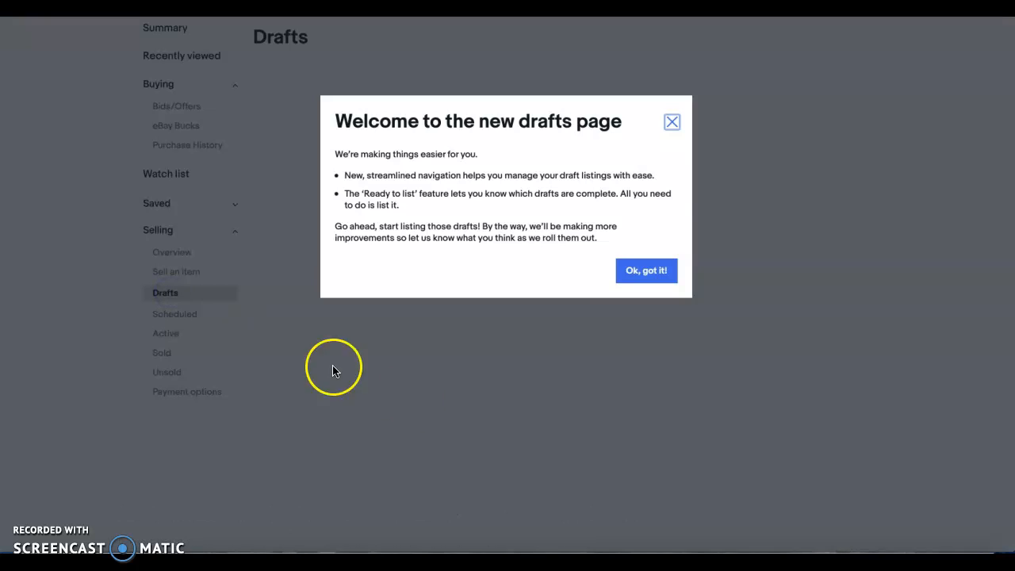
pyautogui.click(666, 118)
pyautogui.click(646, 274)
pyautogui.scroll(3, 219, 198)
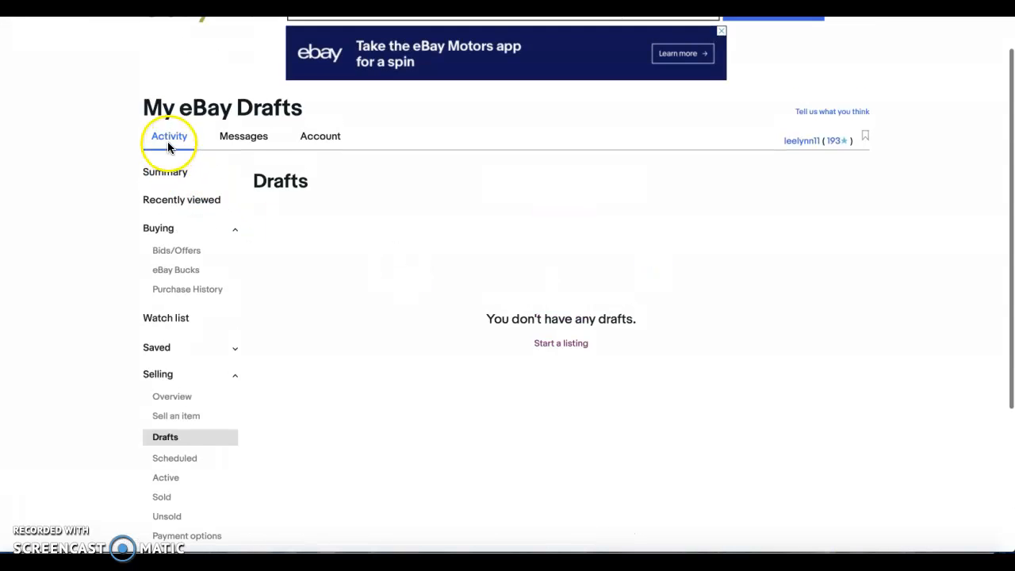
pyautogui.scroll(1, 182, 124)
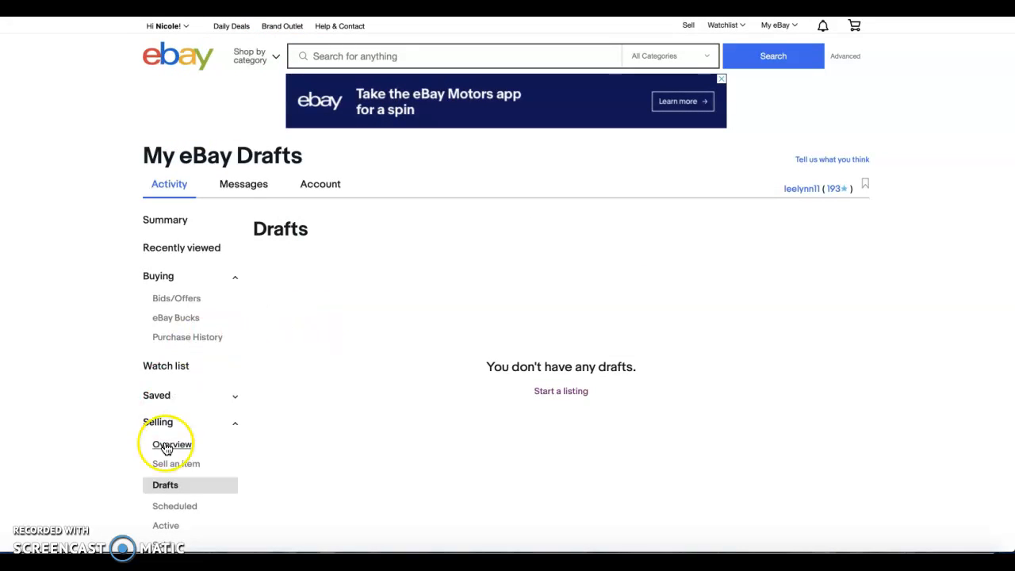
pyautogui.scroll(-2, 164, 493)
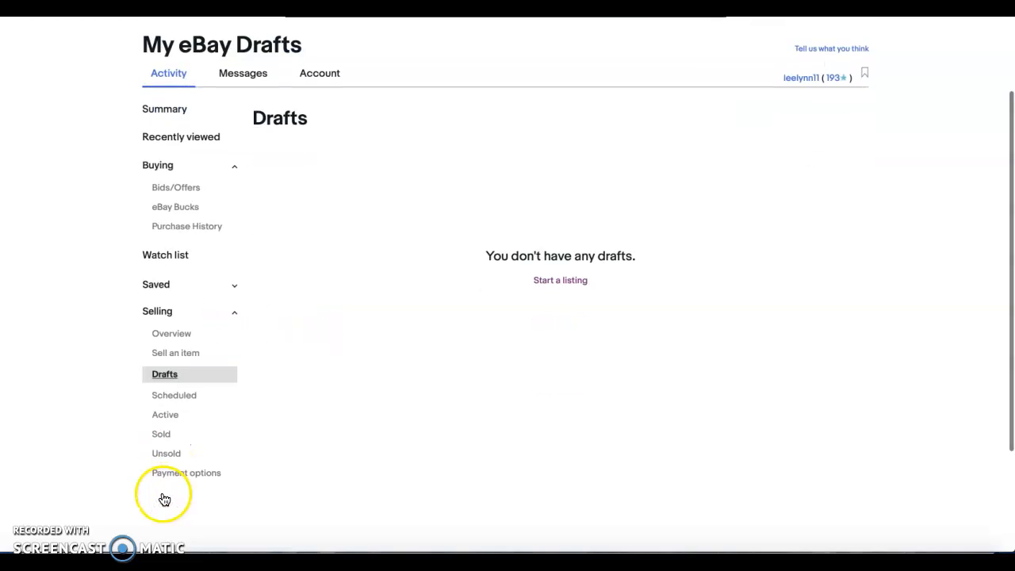
# Return to the active listings and view the items ending soonest
pyautogui.click(164, 414)
pyautogui.click(180, 381)
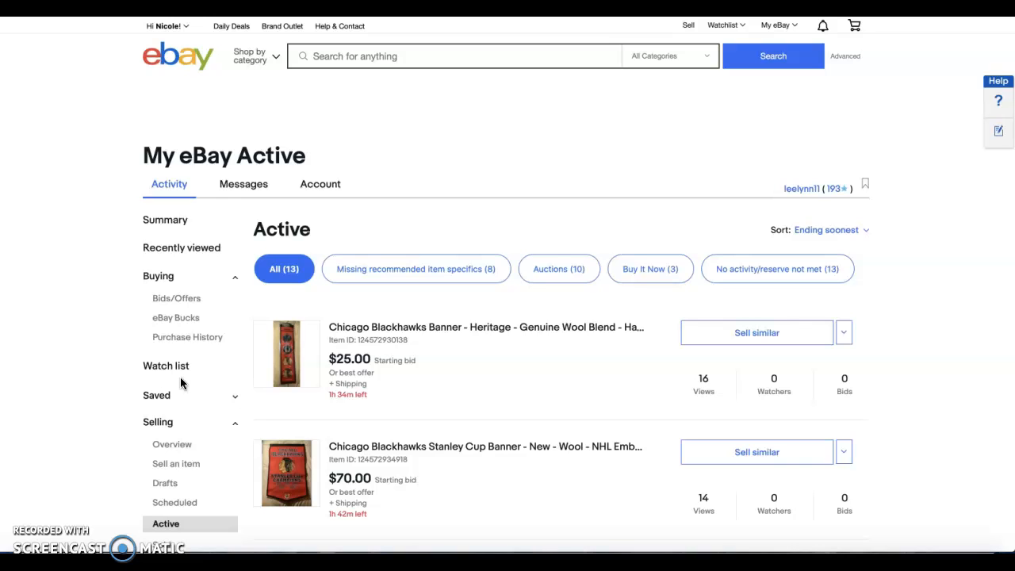
pyautogui.scroll(-1, 180, 383)
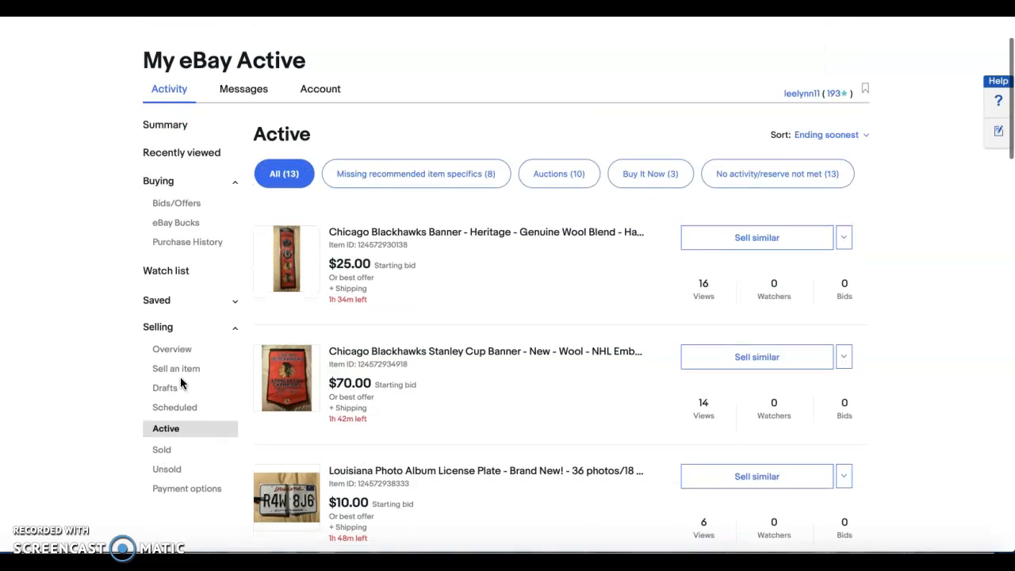
pyautogui.scroll(1, 568, 141)
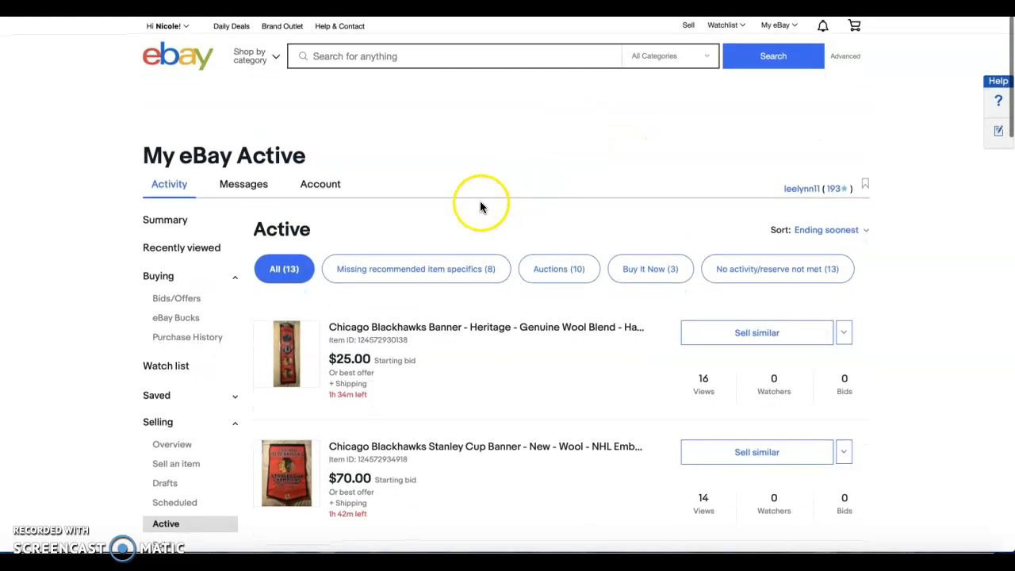